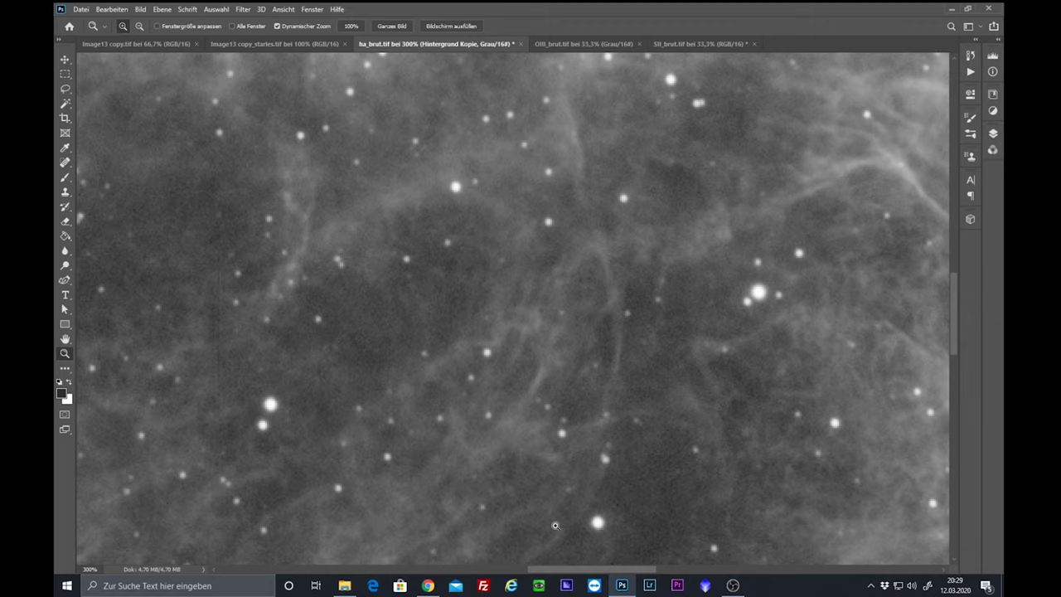
Step: Undo the last change in ha_brut.tif and examine the upper nebula edge at 200% zoom
key(ctrl+z)
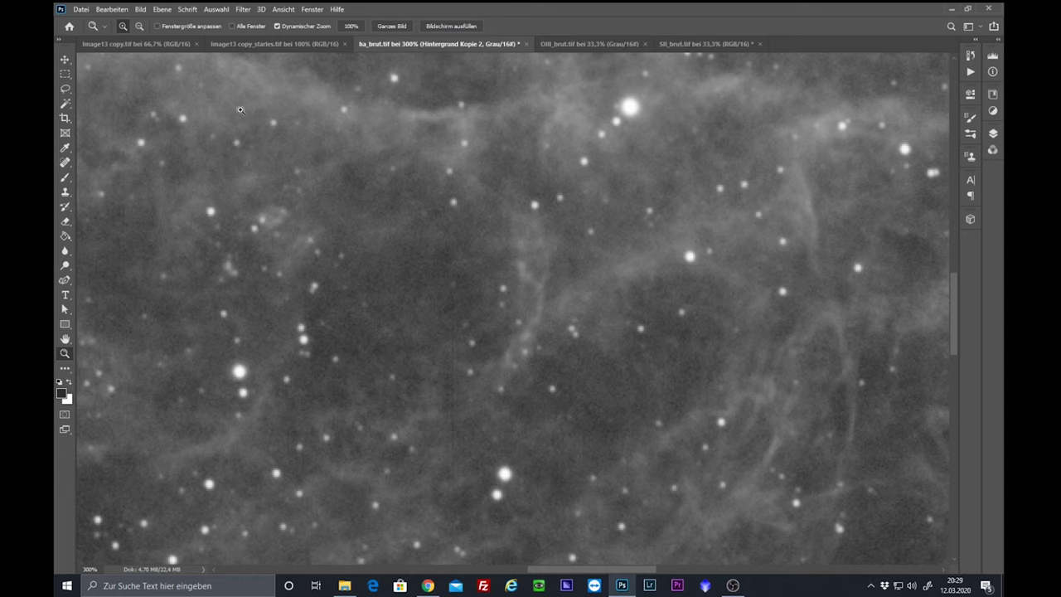
alt+click(432, 334)
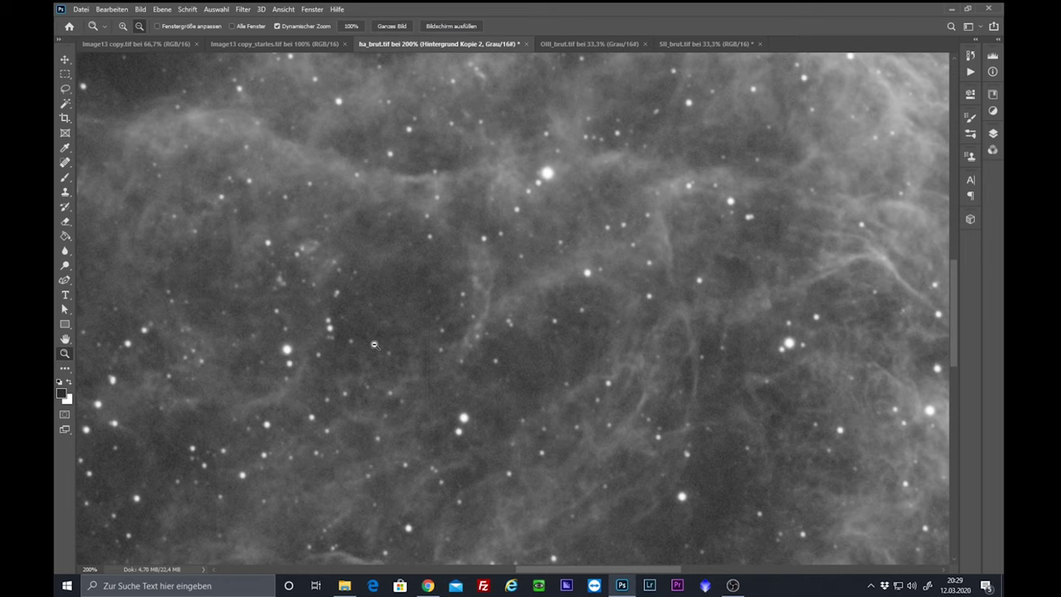
drag(367, 331, 523, 456)
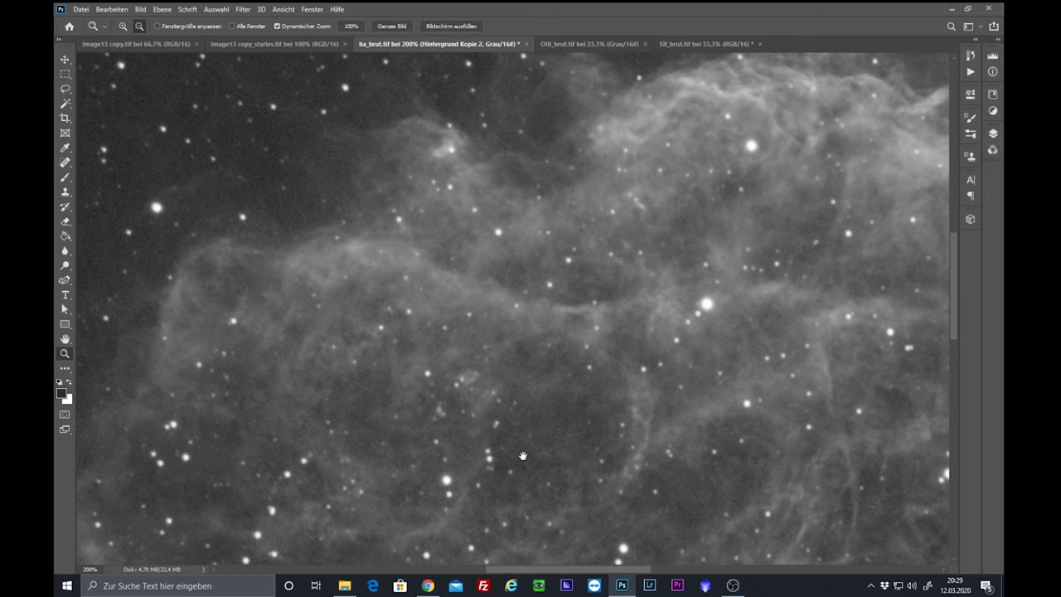
drag(345, 322, 642, 466)
drag(393, 331, 636, 475)
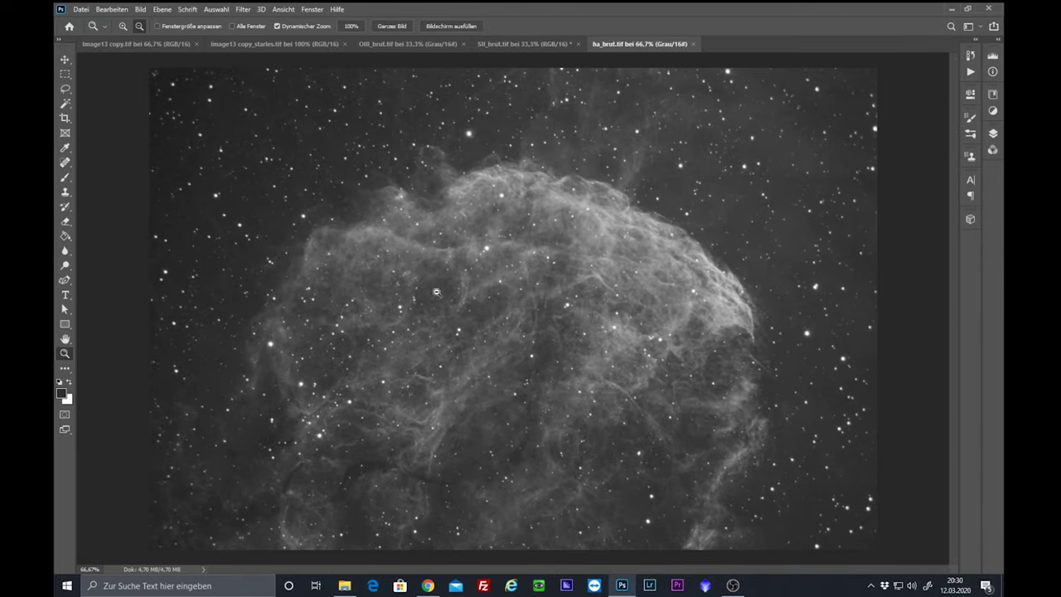
Step: Compare the nebula structures in SII_brut.tif, OIII_brut.tif and ha_brut.tif by viewing the three images alternately
click(528, 46)
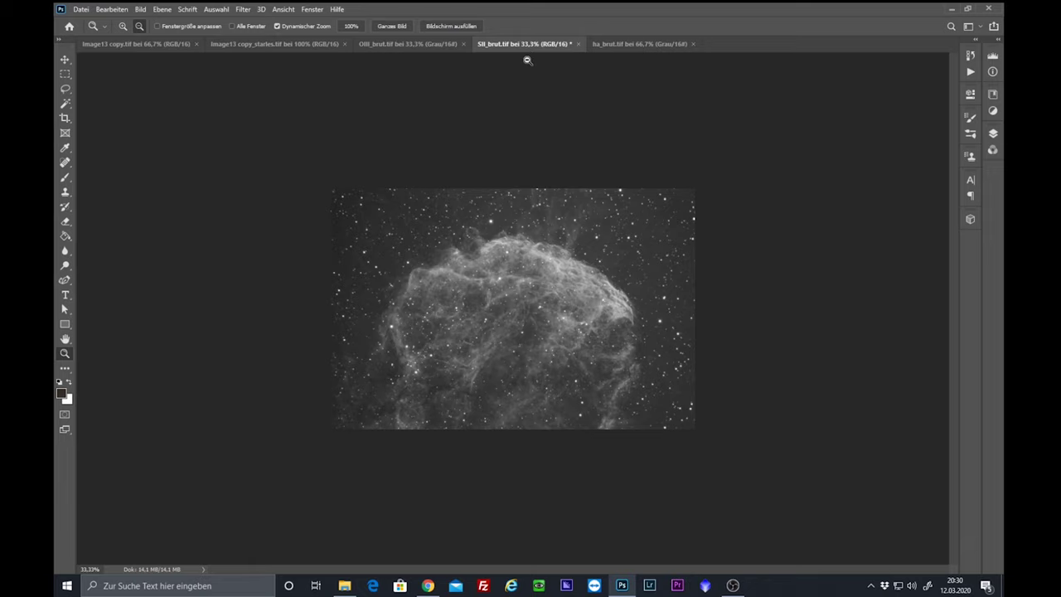
click(419, 45)
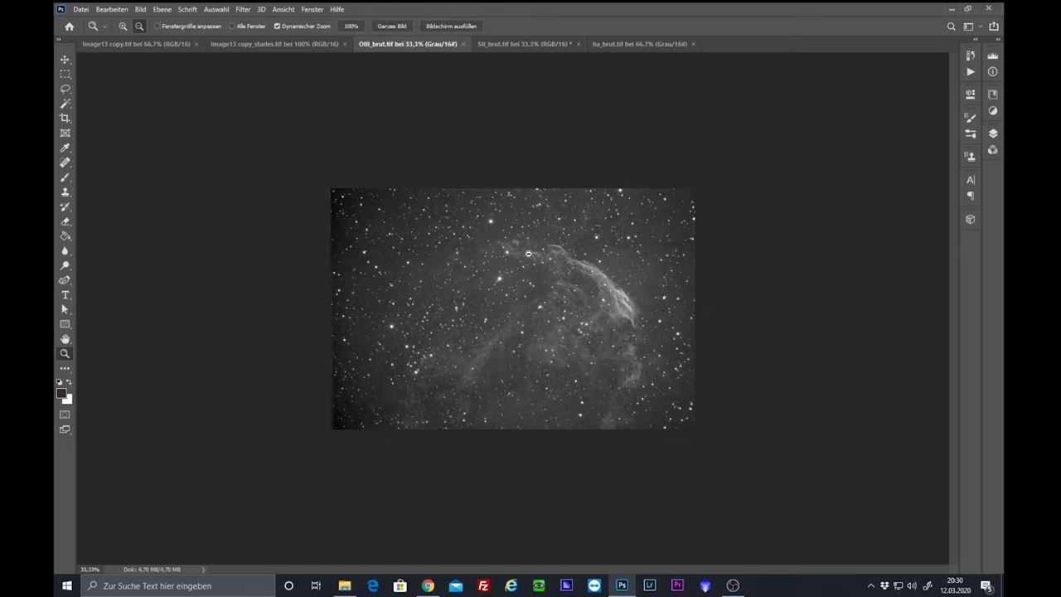
click(613, 43)
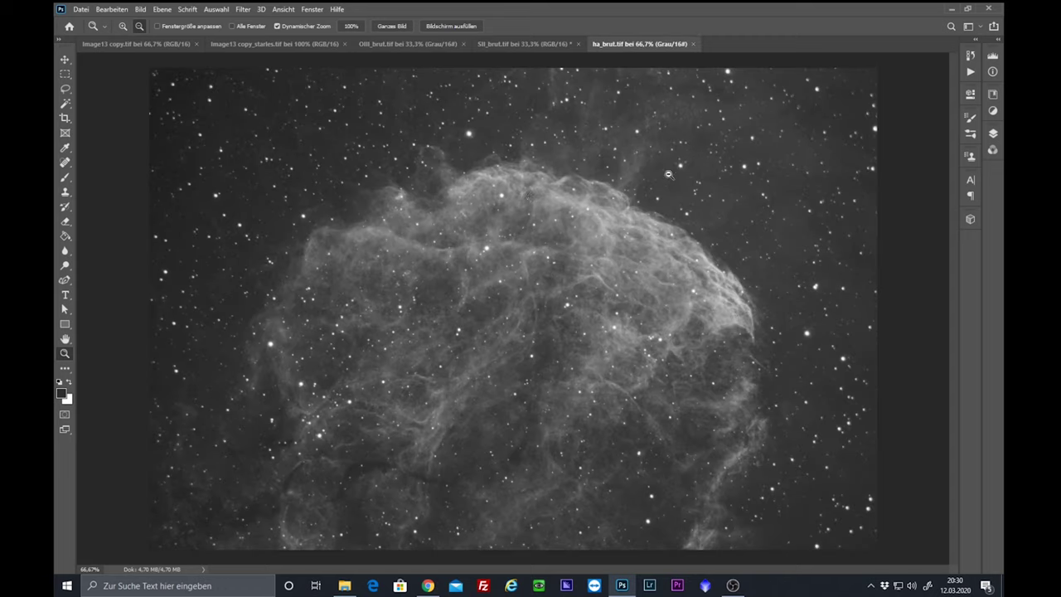
click(527, 45)
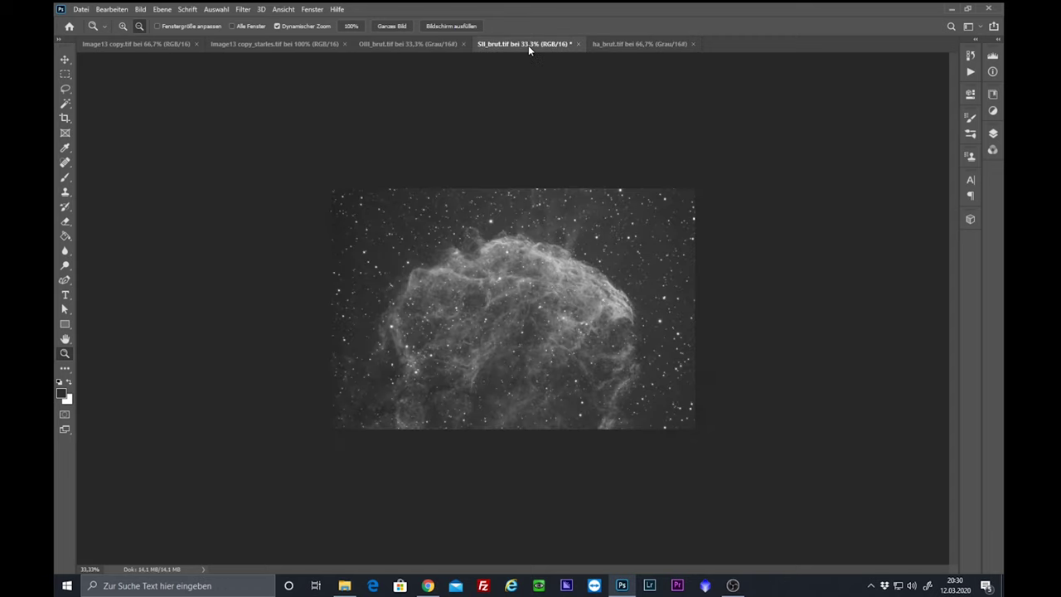
click(427, 44)
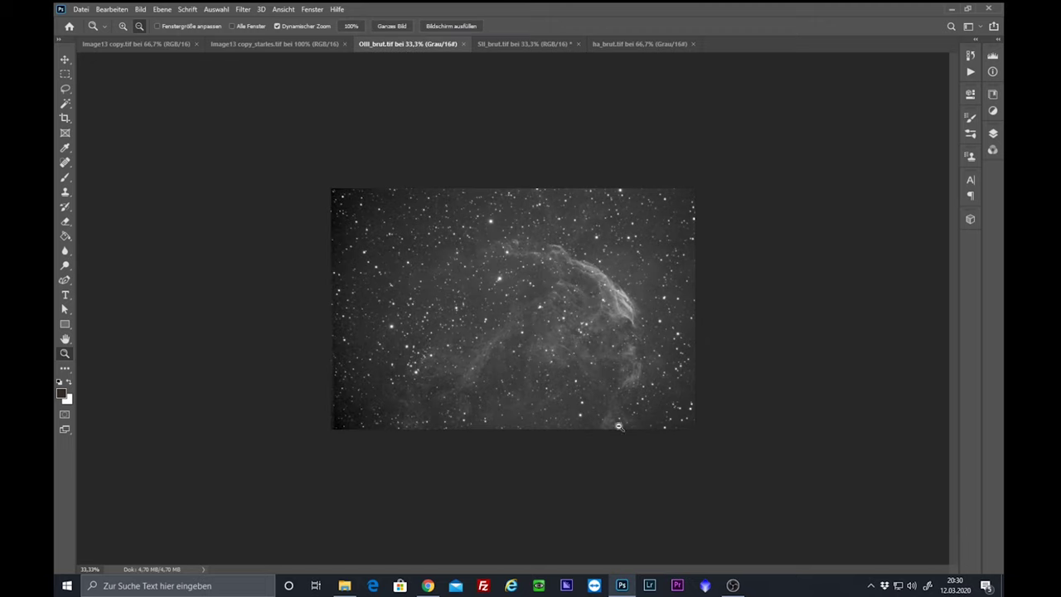
click(487, 44)
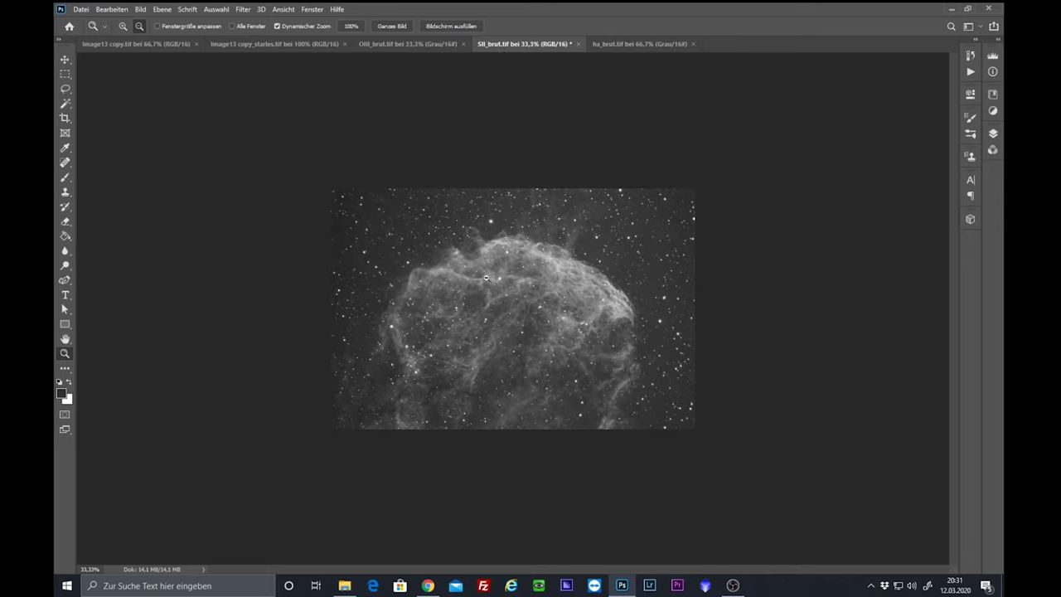
click(394, 44)
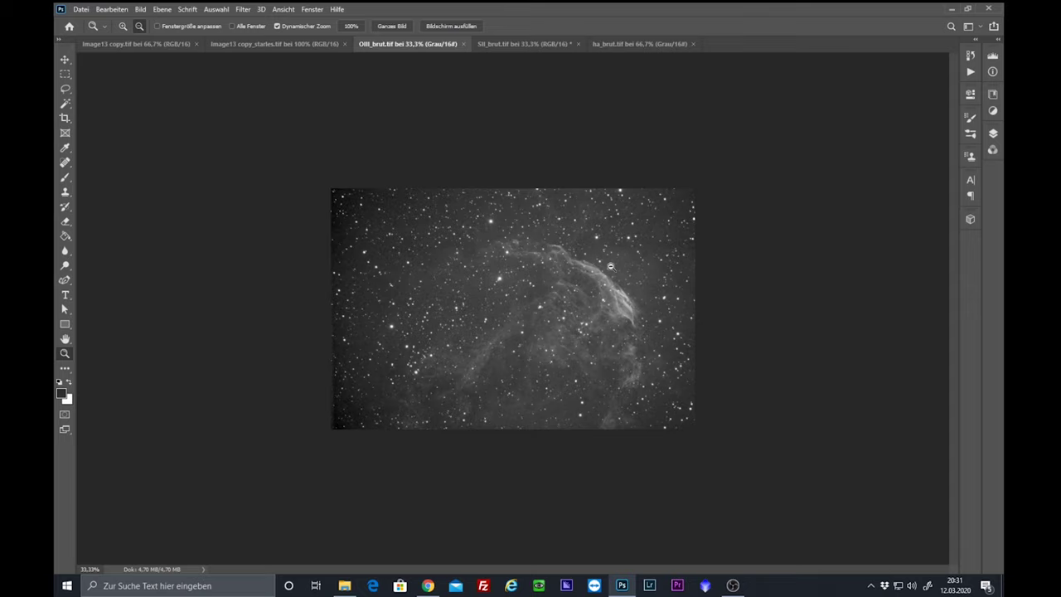
Step: Switch to Chrome and examine the IC443-444shoBig.jpg reference image and the ic 443 narrowband search page
mouse_move(621, 587)
click(431, 585)
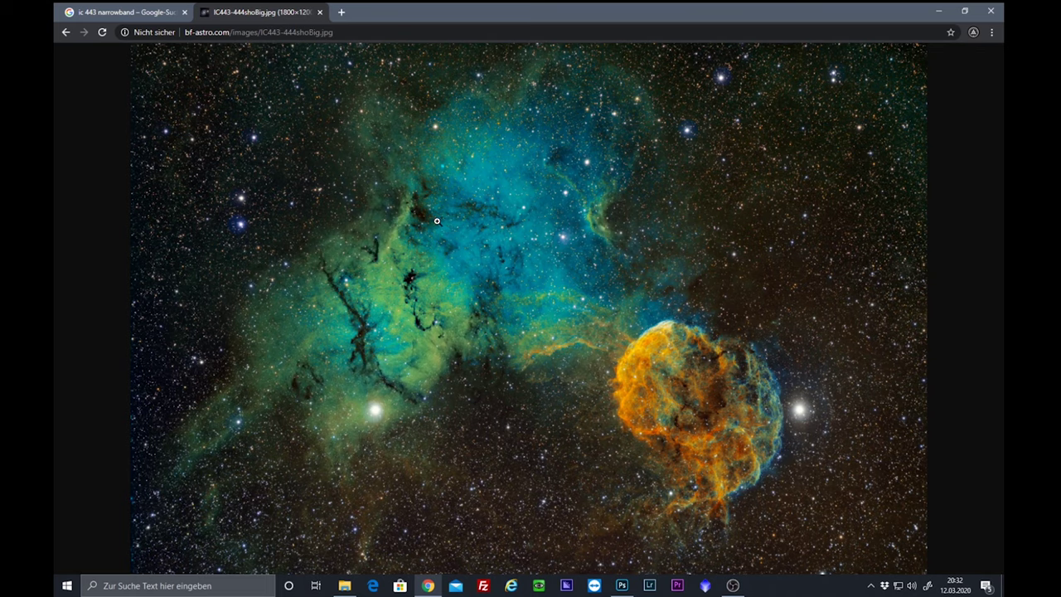
click(123, 14)
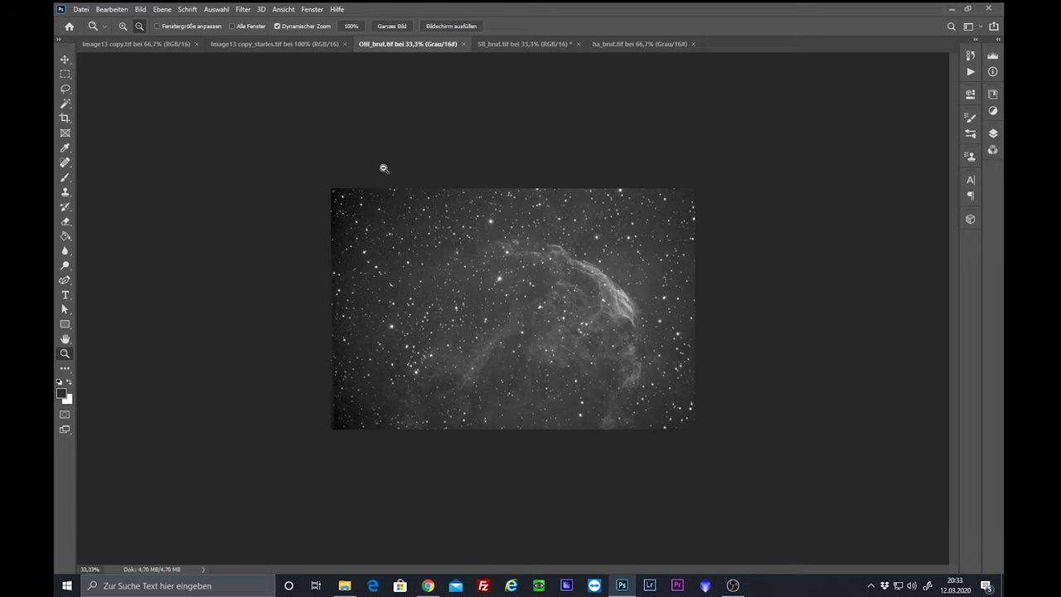
Step: View SII_brut.tif and ha_brut.tif again in Photoshop, showing the H-alpha image at 50% zoom
click(519, 48)
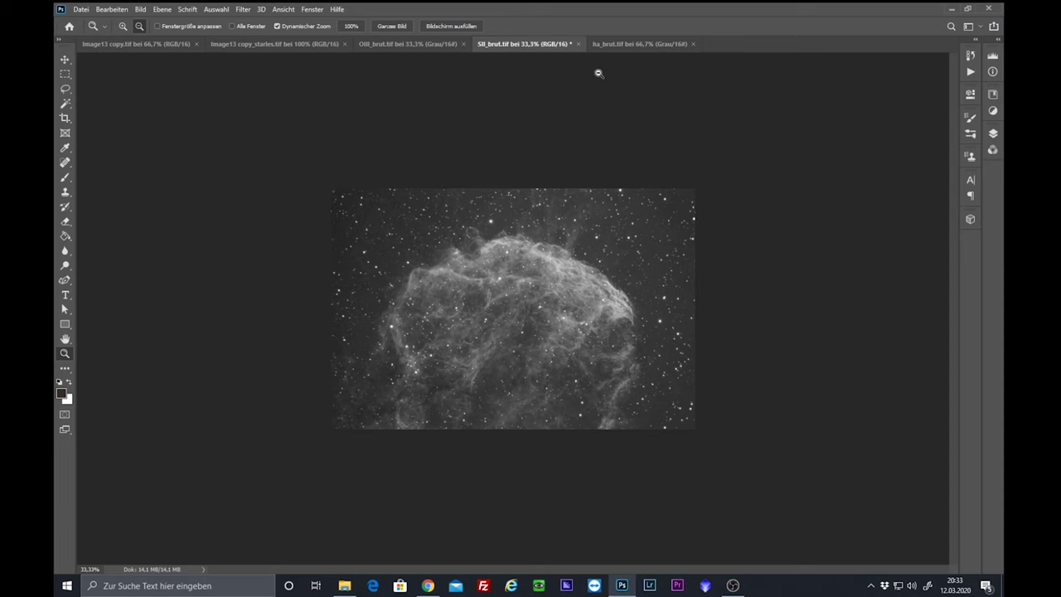
click(621, 45)
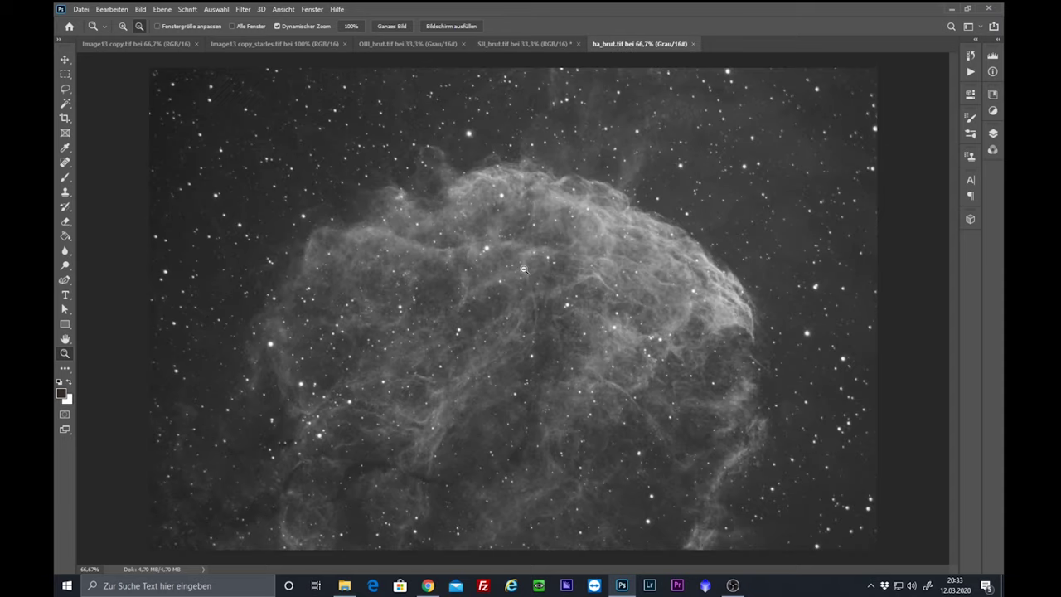
alt+click(464, 292)
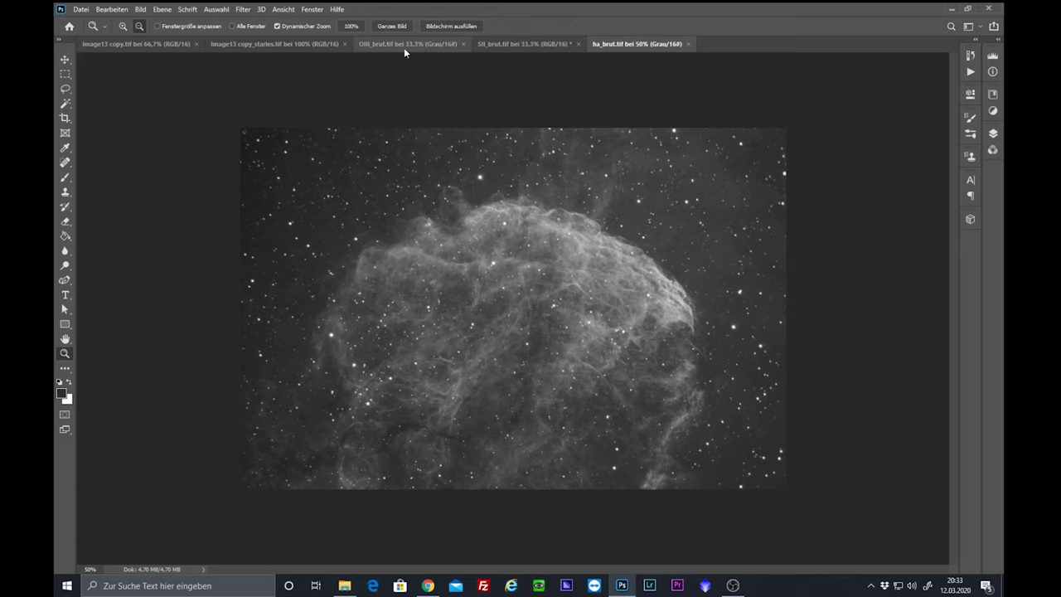
Step: Examine the blue rim, orange filaments and background stars in the finished colour composite Image13 copy.tif
click(141, 46)
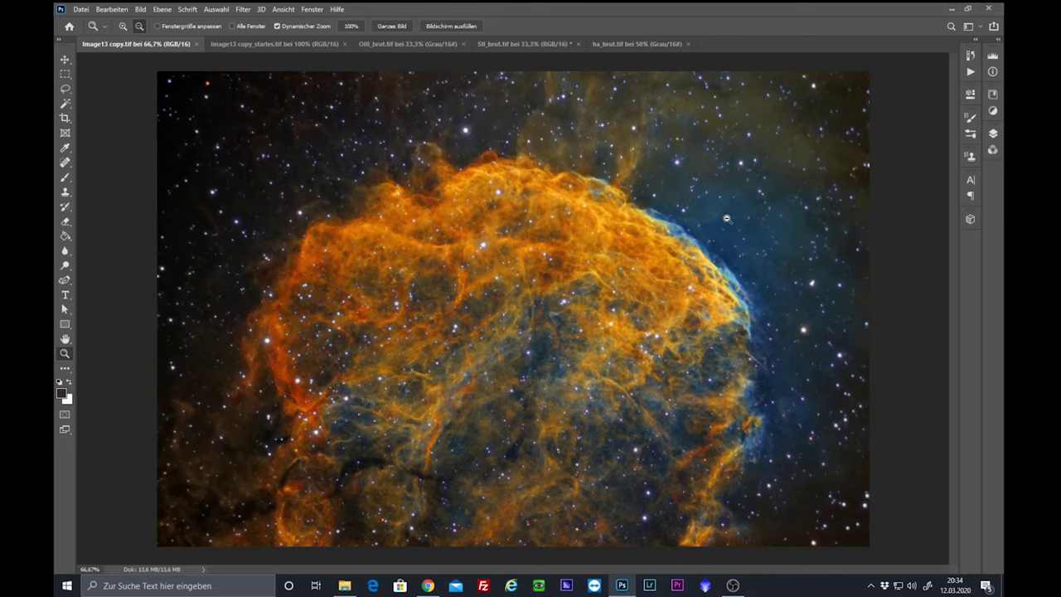
click(123, 26)
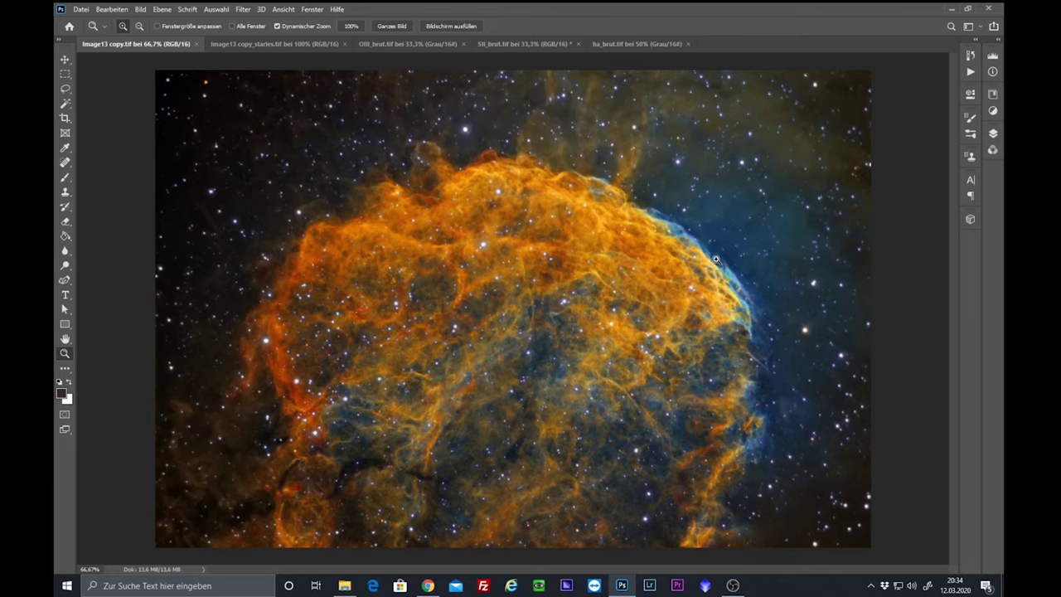
click(718, 300)
drag(717, 300, 631, 382)
drag(654, 309, 632, 360)
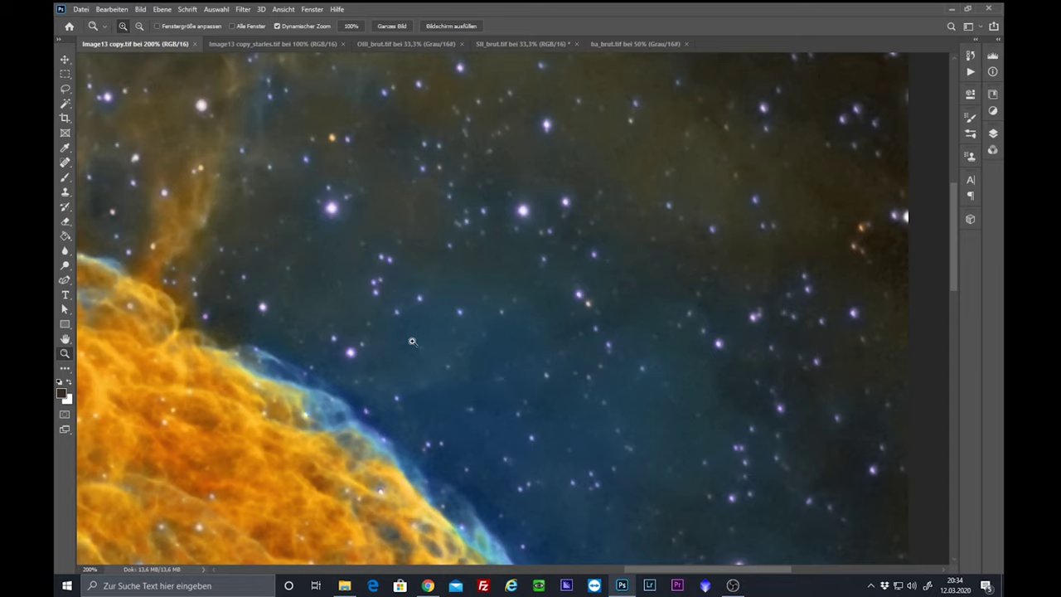
click(139, 26)
click(405, 283)
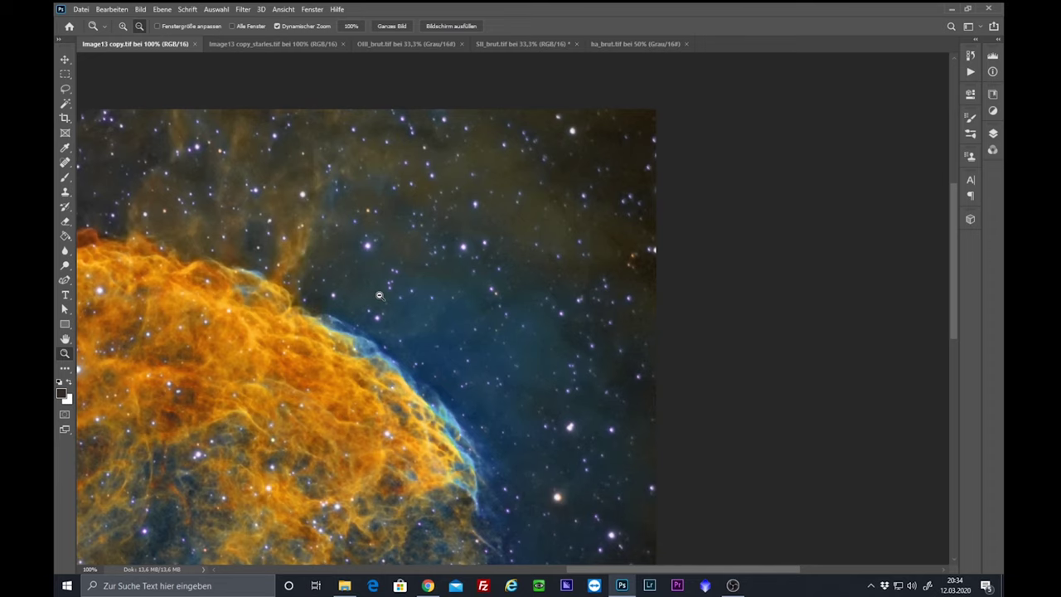
drag(234, 300, 567, 218)
click(531, 247)
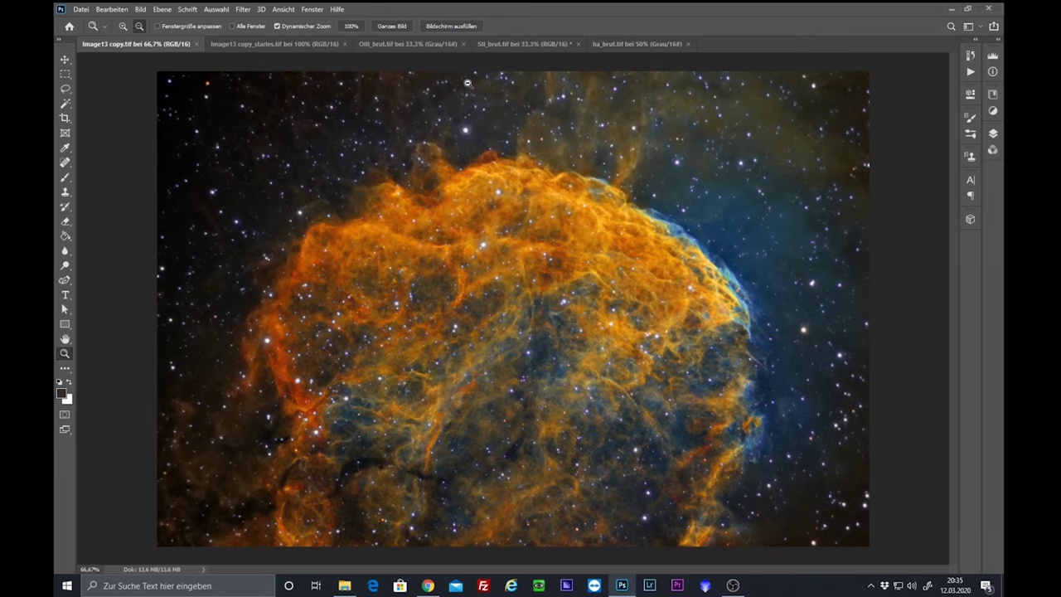
Step: Bring up SII_brut.tif at 50% zoom and expand the collapsed Info and Layers panels
click(523, 45)
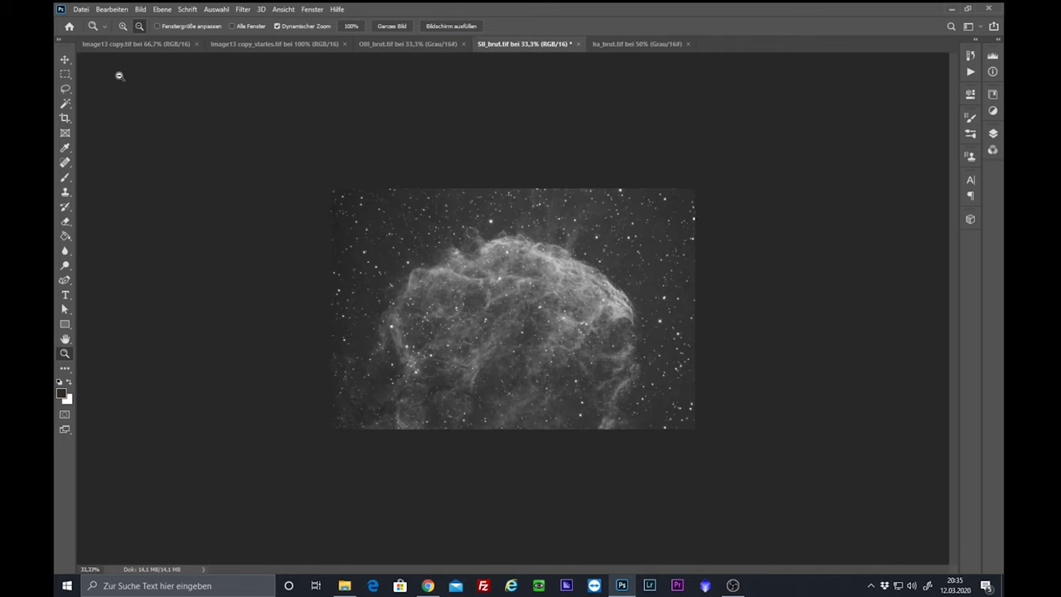
click(123, 26)
click(502, 301)
click(502, 301)
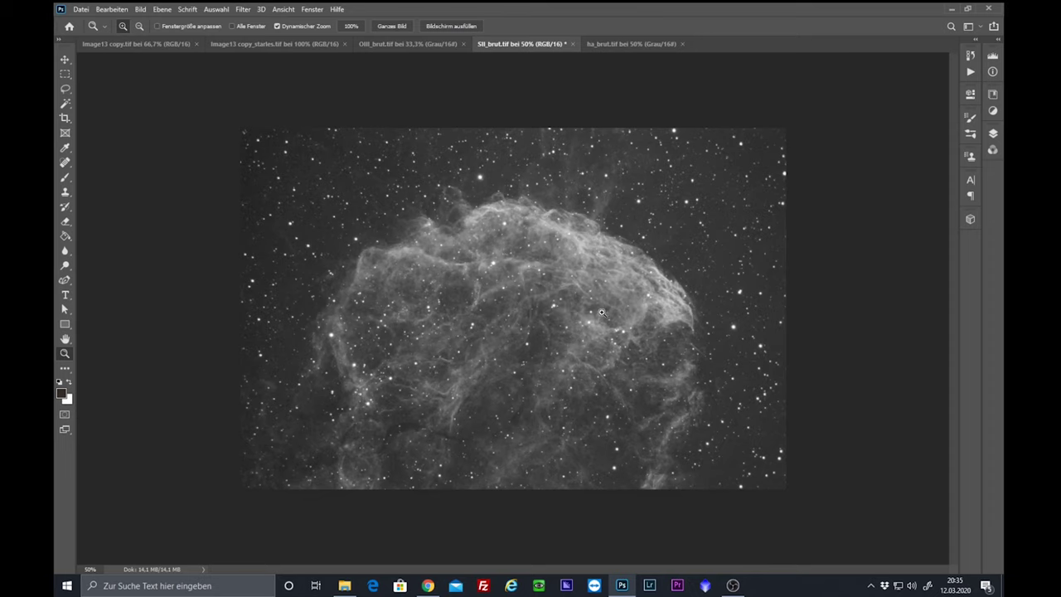
click(975, 40)
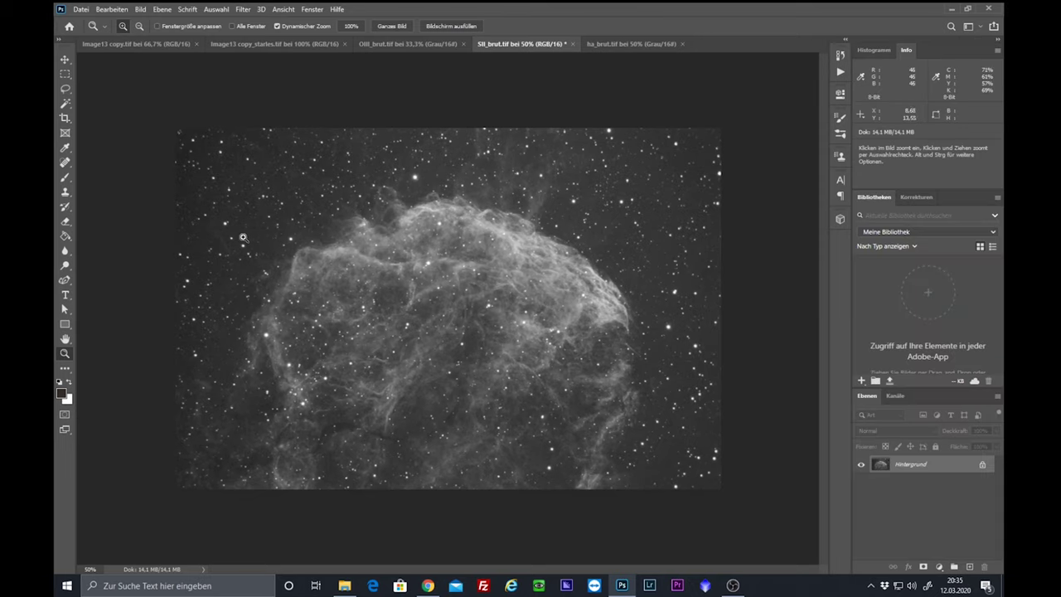
Step: Convert SII_brut.tif to grayscale mode and discard its colour information
click(140, 9)
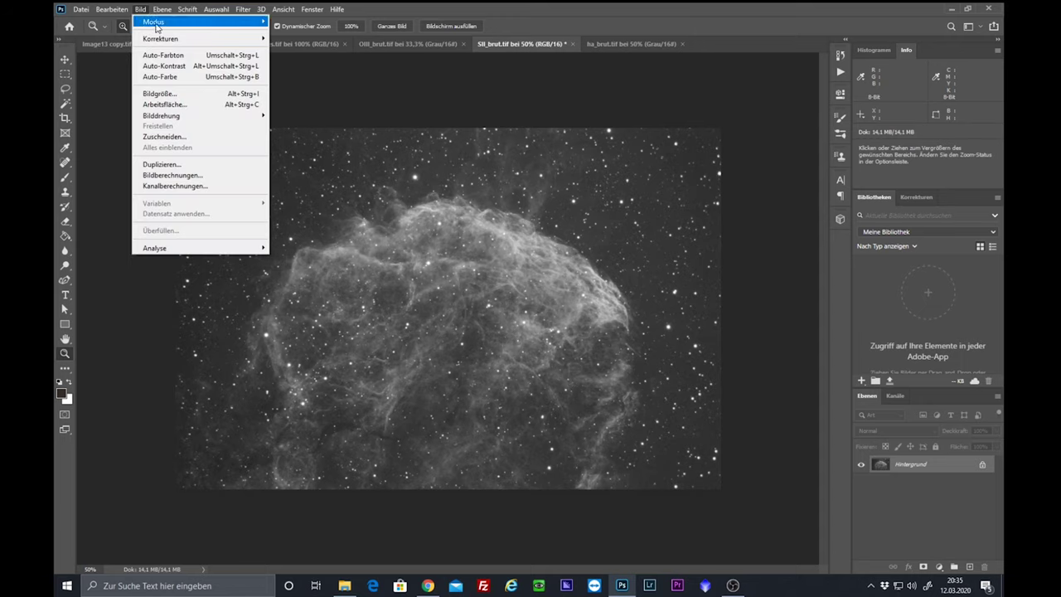
mouse_move(156, 28)
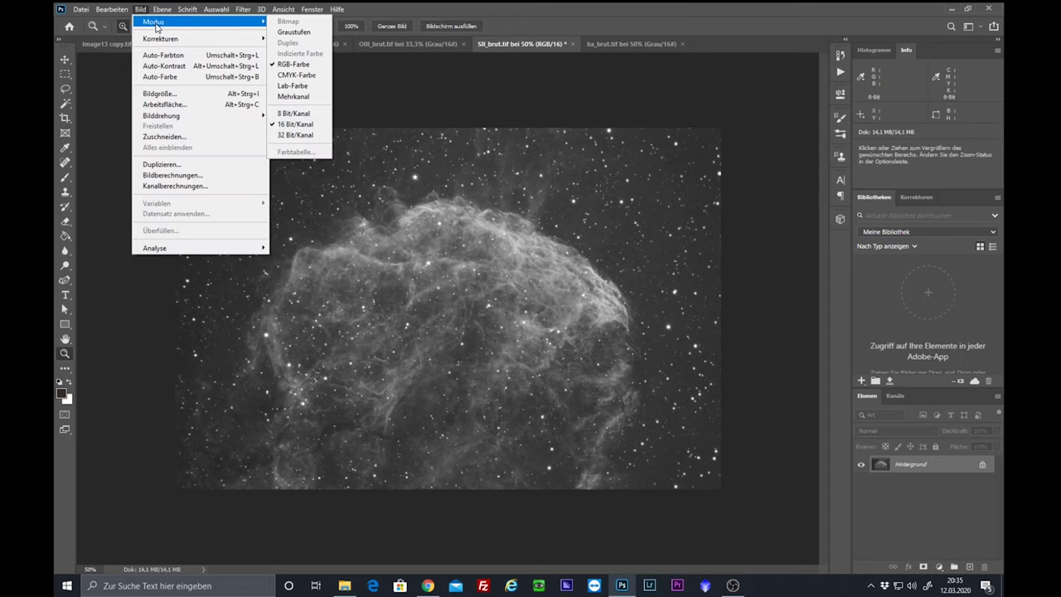
click(294, 32)
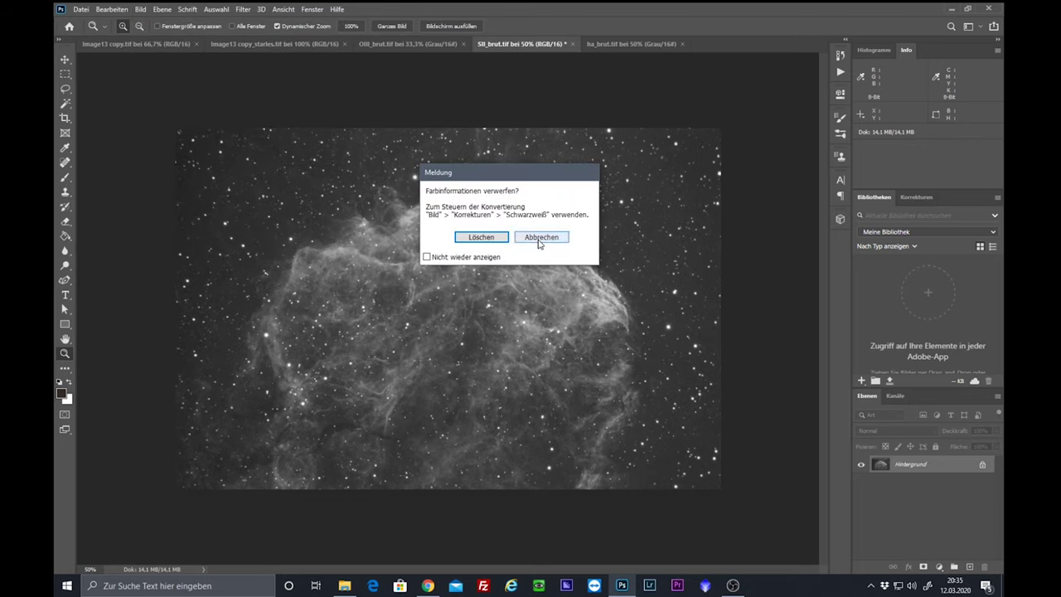
click(484, 240)
Step: Convert SII_brut.tif from grayscale to RGB colour mode
click(140, 9)
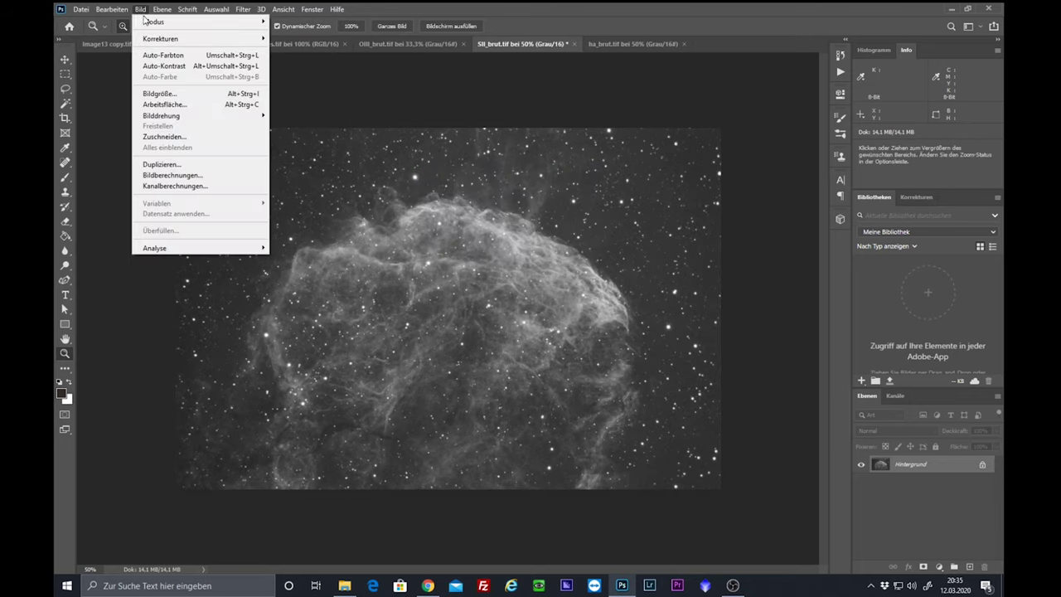
mouse_move(166, 39)
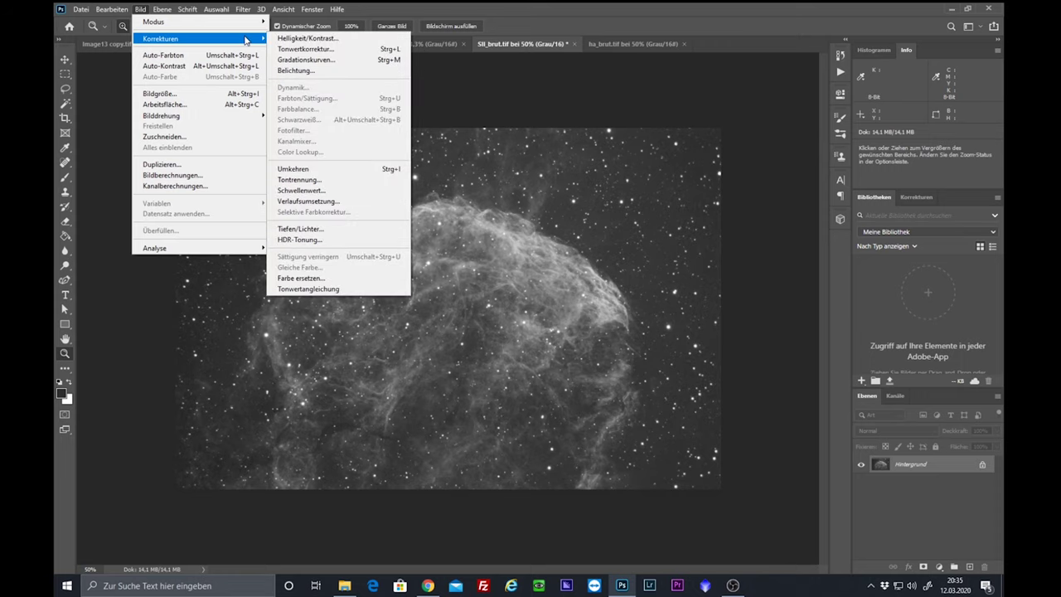
mouse_move(248, 22)
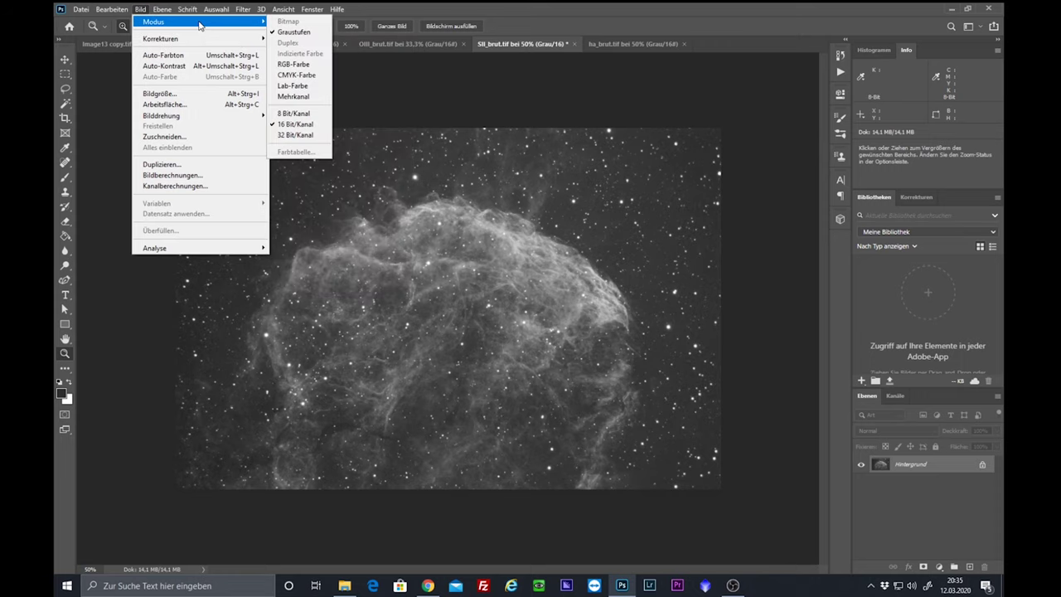
click(294, 65)
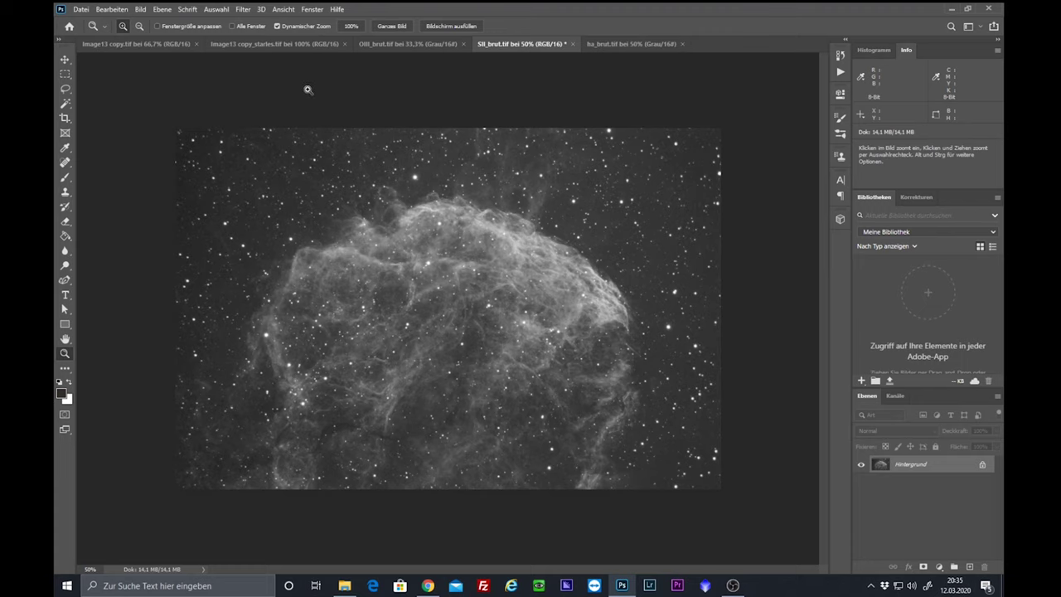
Step: Add a Farbton/Sättigung adjustment layer above the SII background, clipped to it and labelled with the colour Rot
click(163, 10)
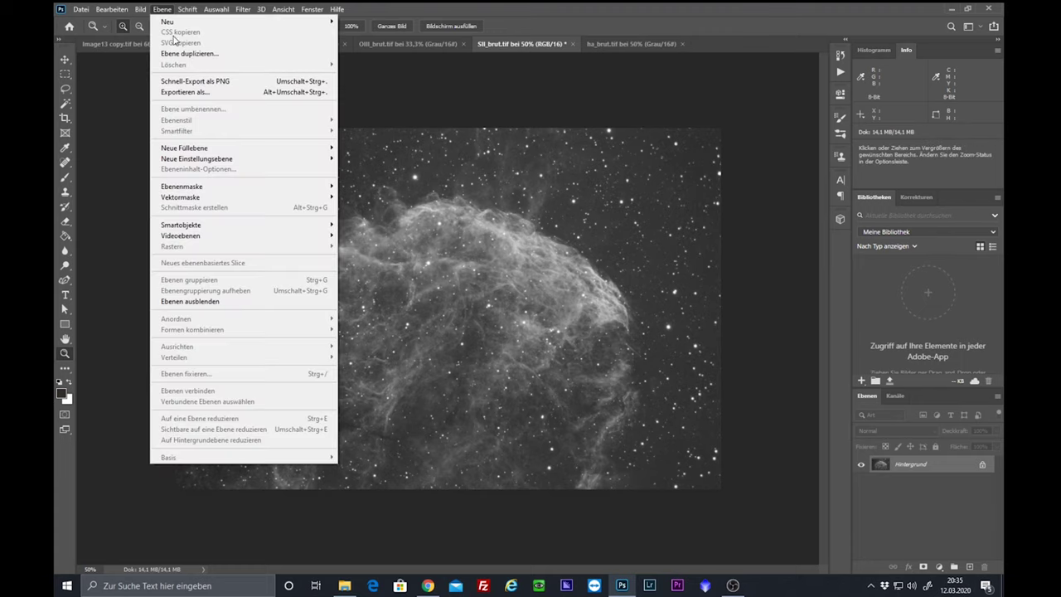
mouse_move(212, 164)
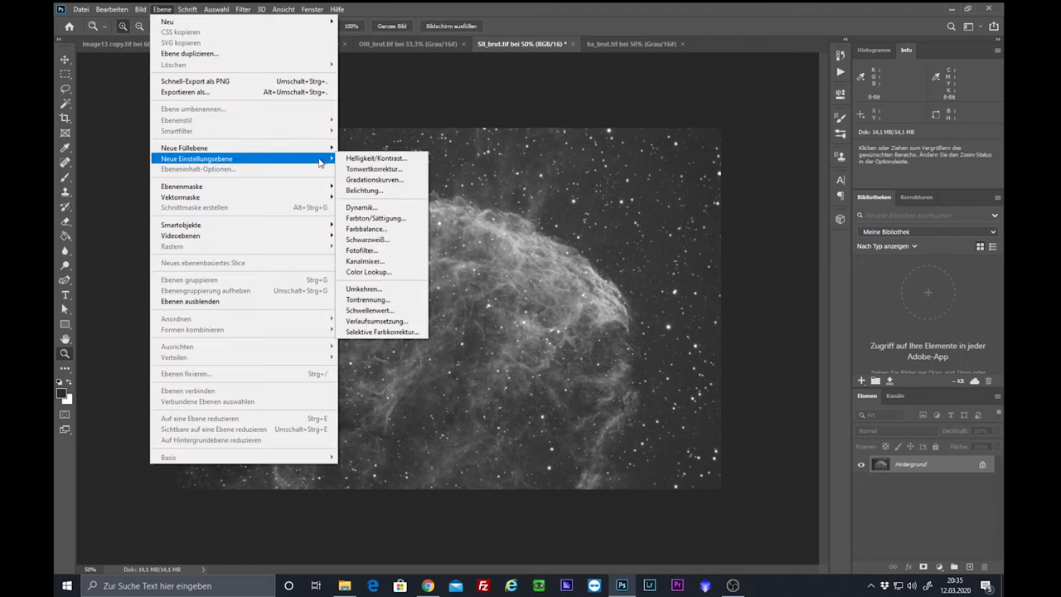
click(378, 219)
click(429, 206)
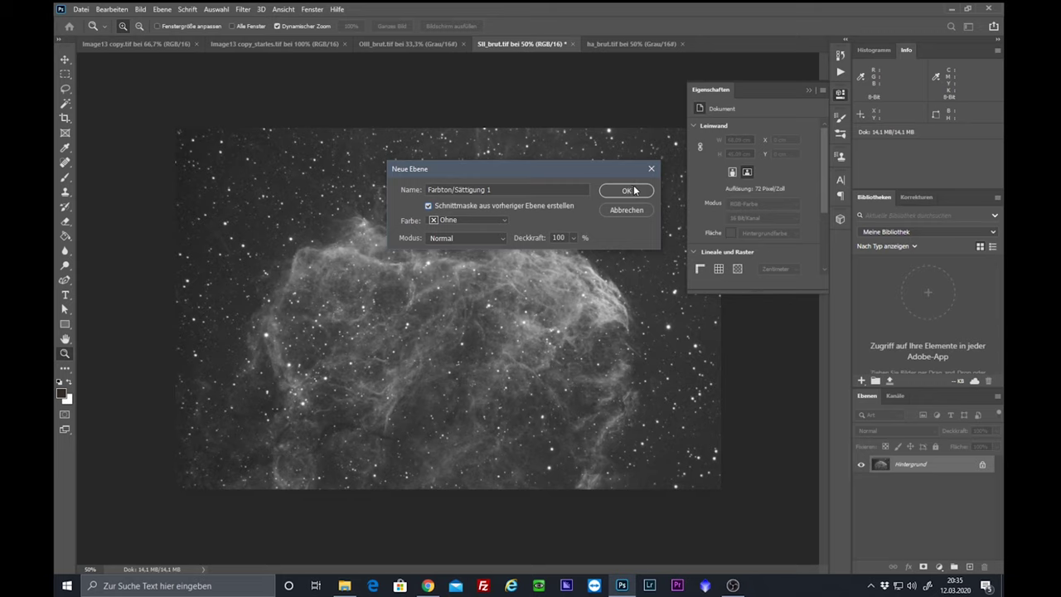
click(502, 220)
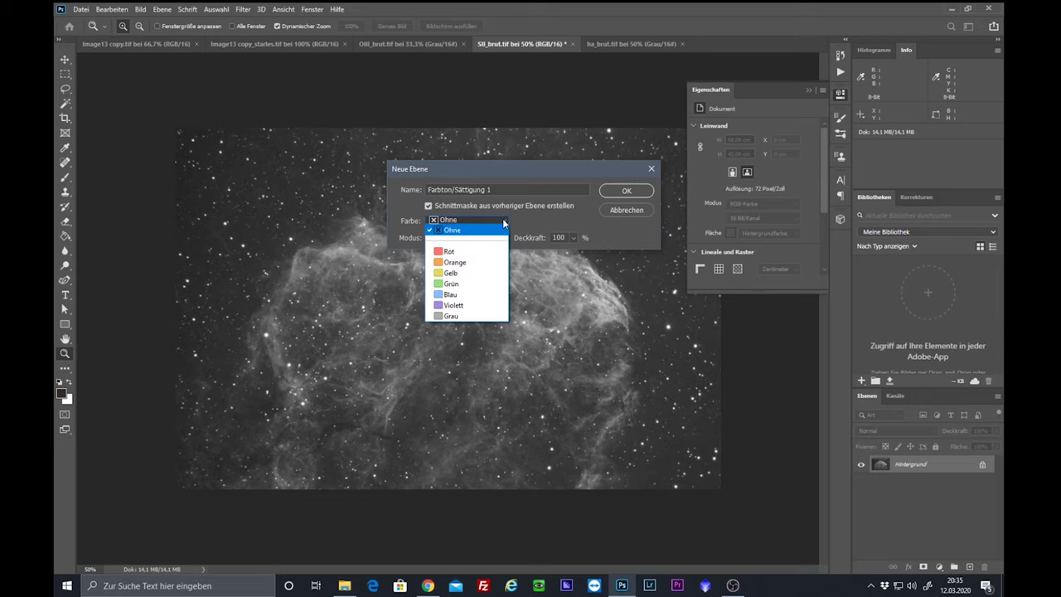
click(453, 252)
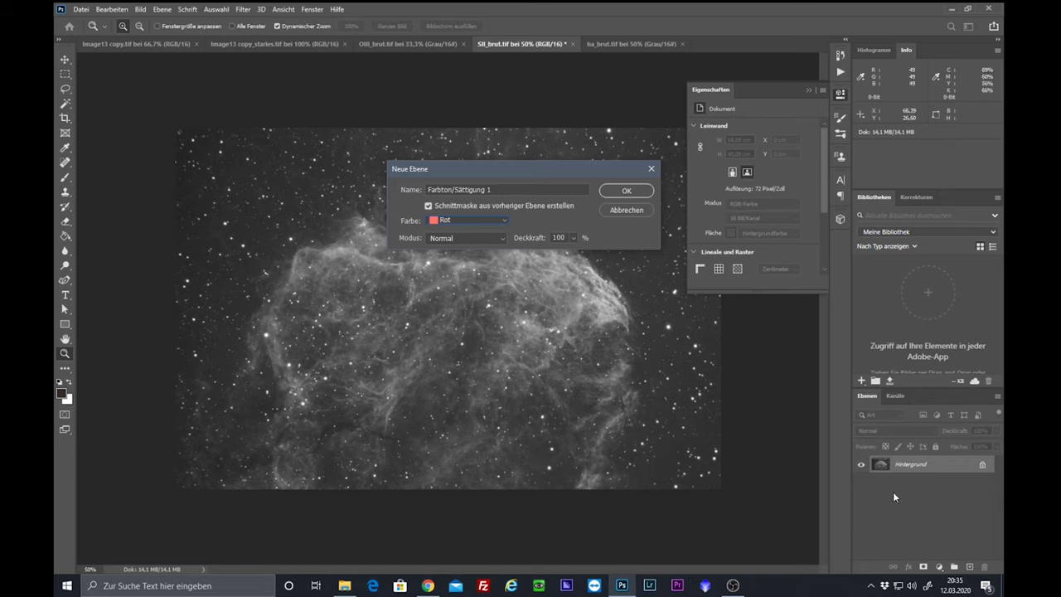
click(621, 191)
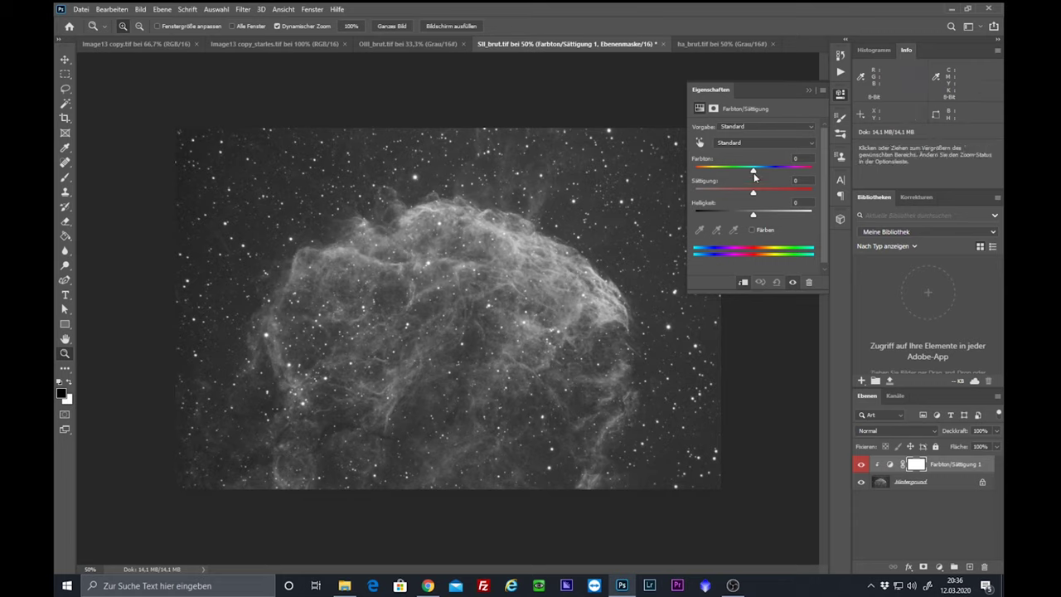
Step: Colorize the SII image red in the adjustment layer with hue 0, saturation 100 and lightness -50
click(751, 231)
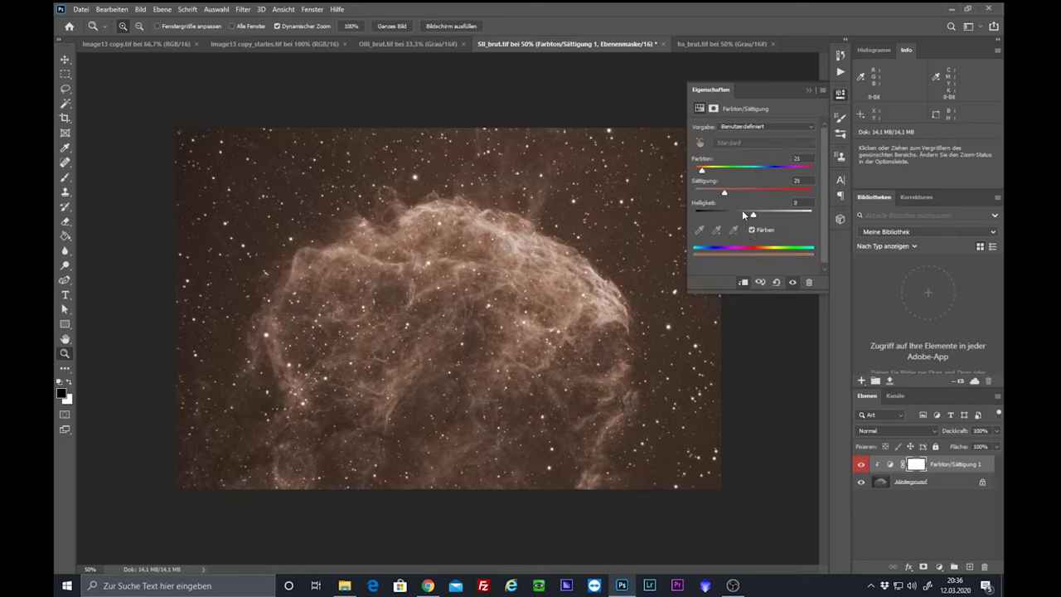
drag(701, 172, 845, 173)
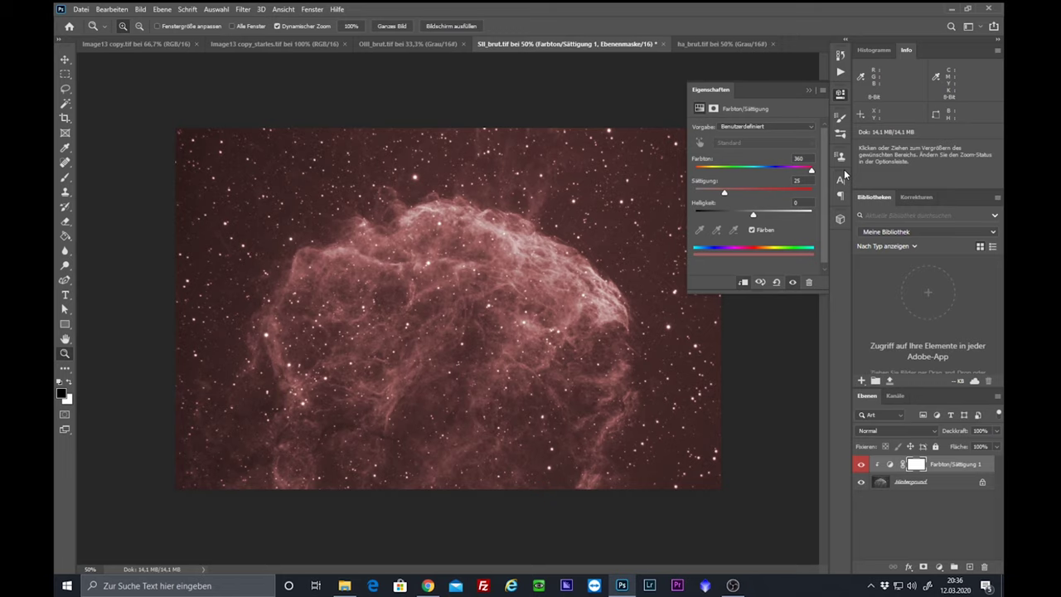
drag(844, 173, 676, 179)
drag(696, 171, 672, 172)
drag(725, 194, 879, 186)
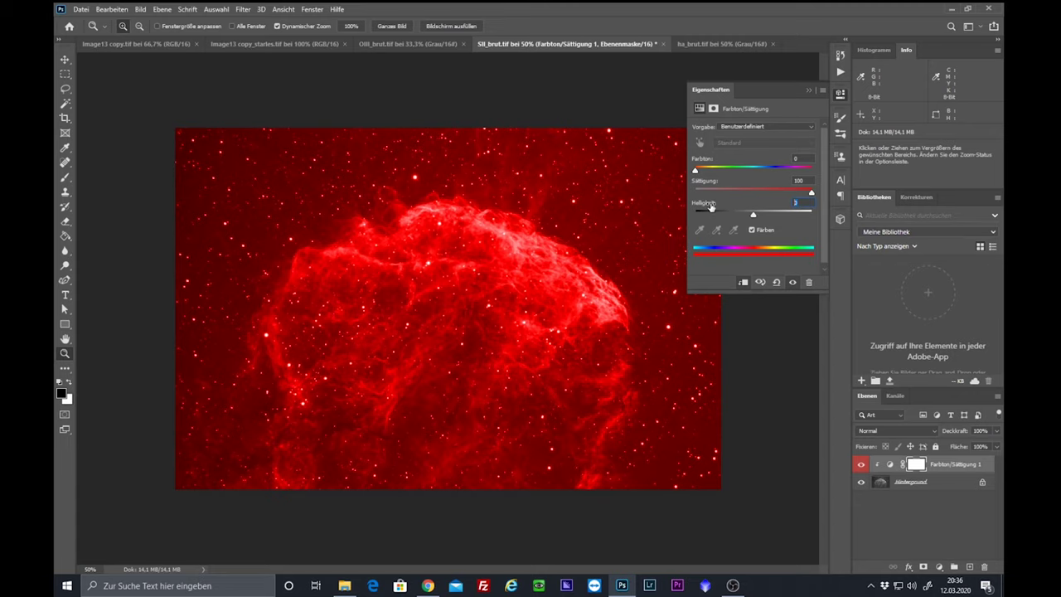
text(-50)
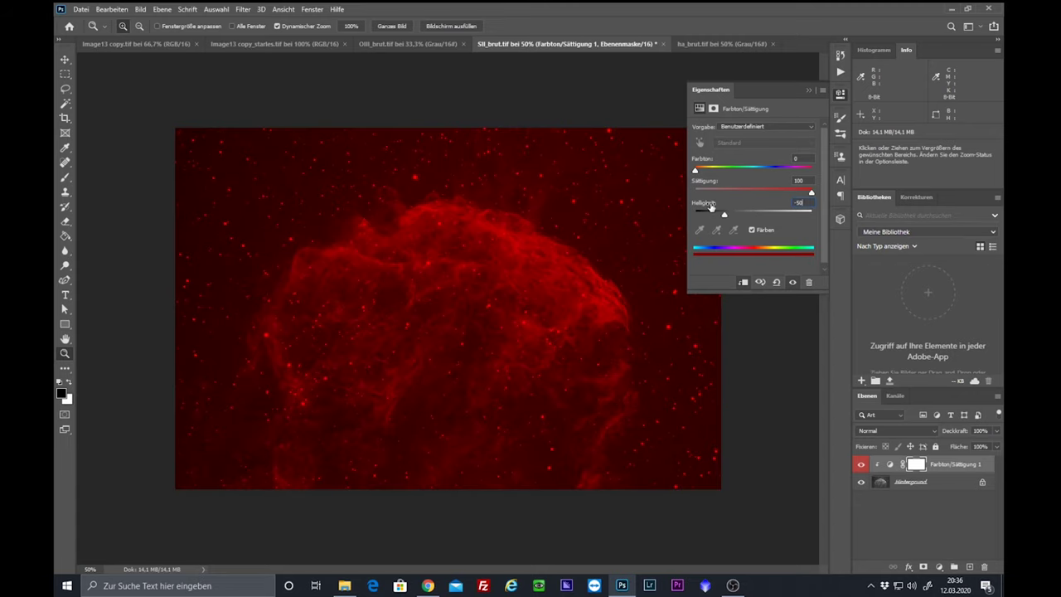
click(755, 193)
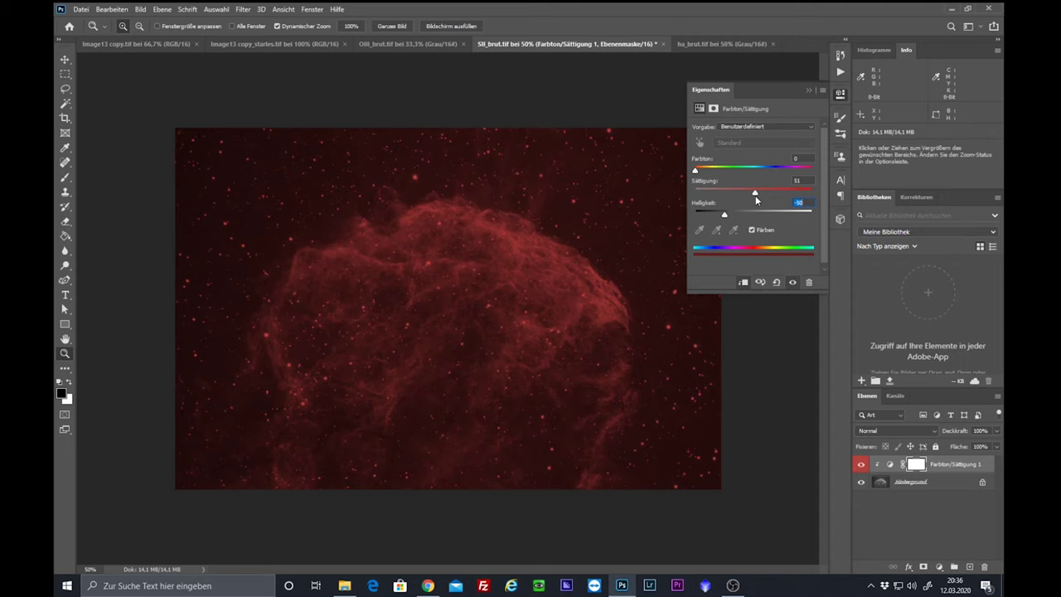
Step: Copy the entire ha_brut.tif image and paste it into SII_brut.tif as a layer above the red Farbton/Sättigung layer
click(911, 482)
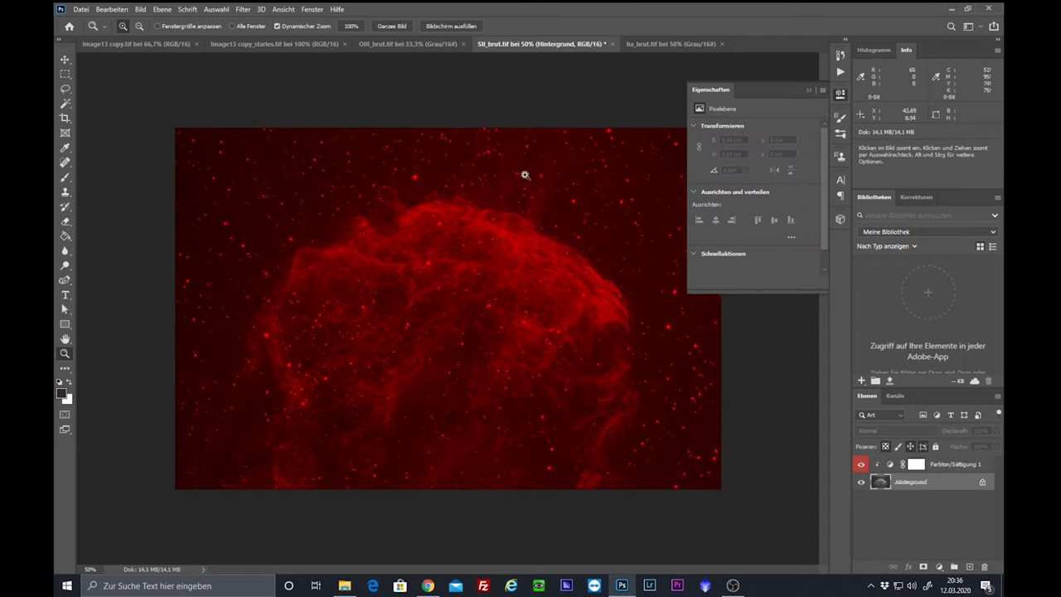
click(647, 47)
key(ctrl+a)
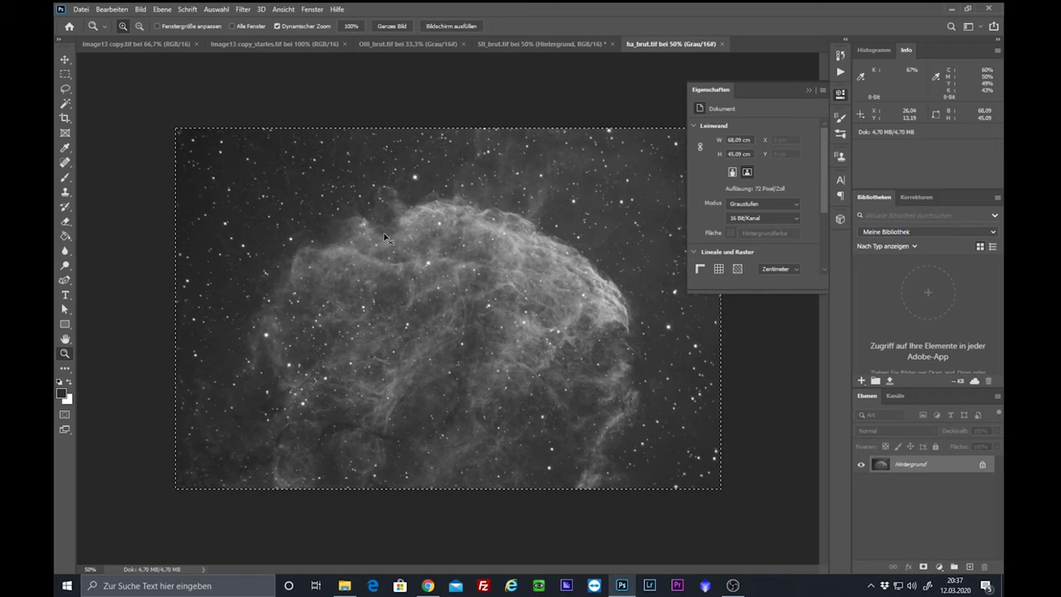
click(523, 44)
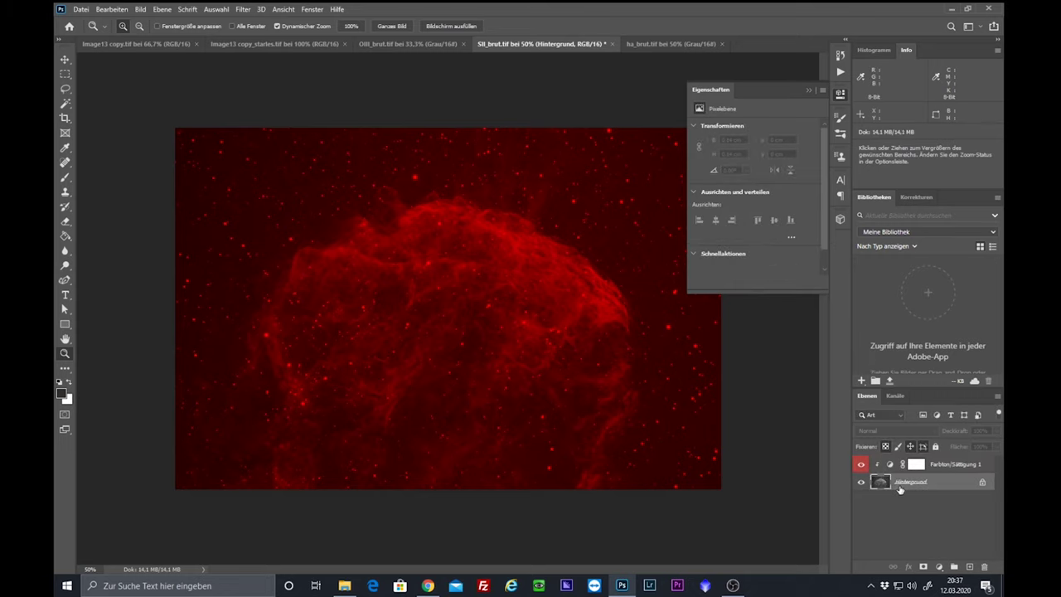
key(ctrl+v)
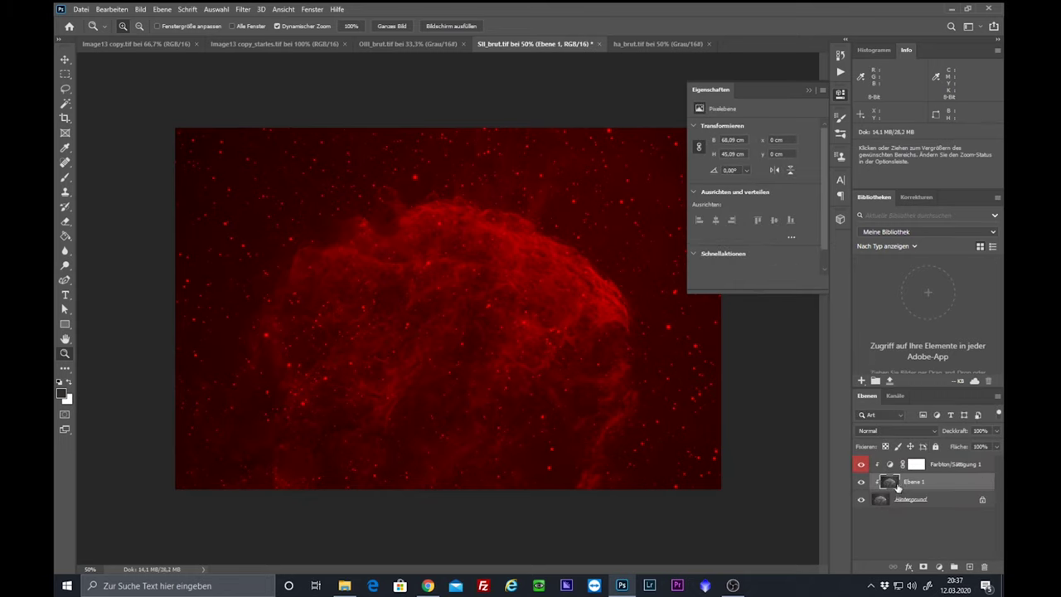
key(ctrl+e)
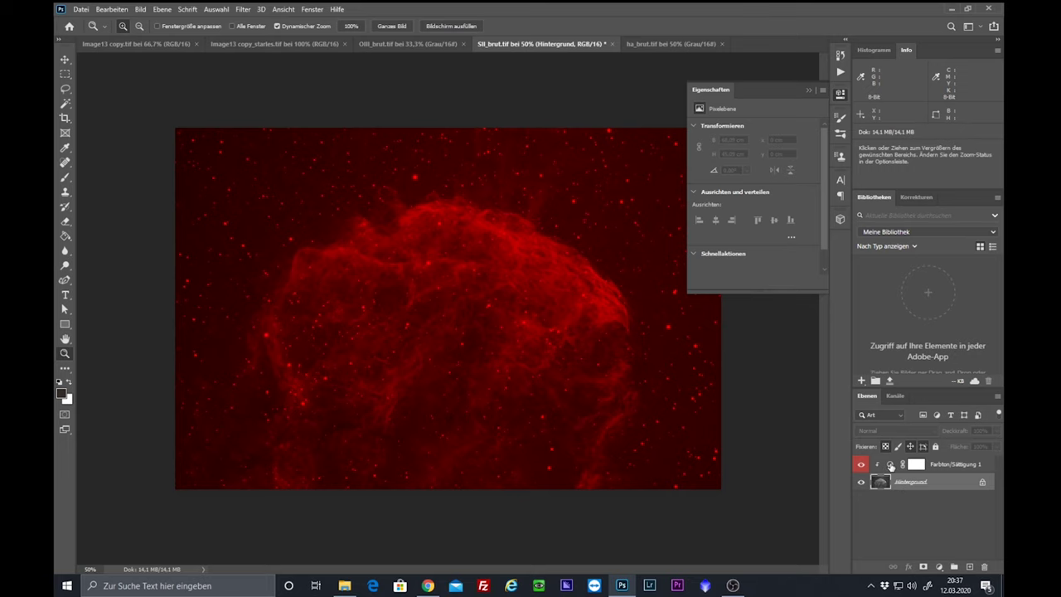
click(890, 465)
key(ctrl+v)
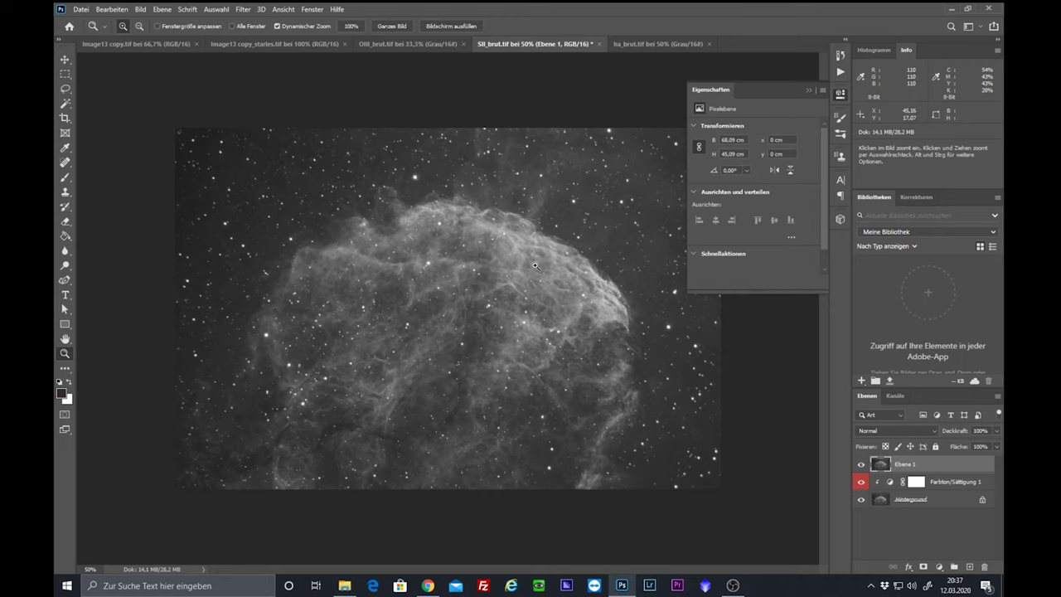
Step: Add a Farbton/Sättigung adjustment layer clipped to the pasted H-alpha layer and labelled with the colour Grün
click(161, 9)
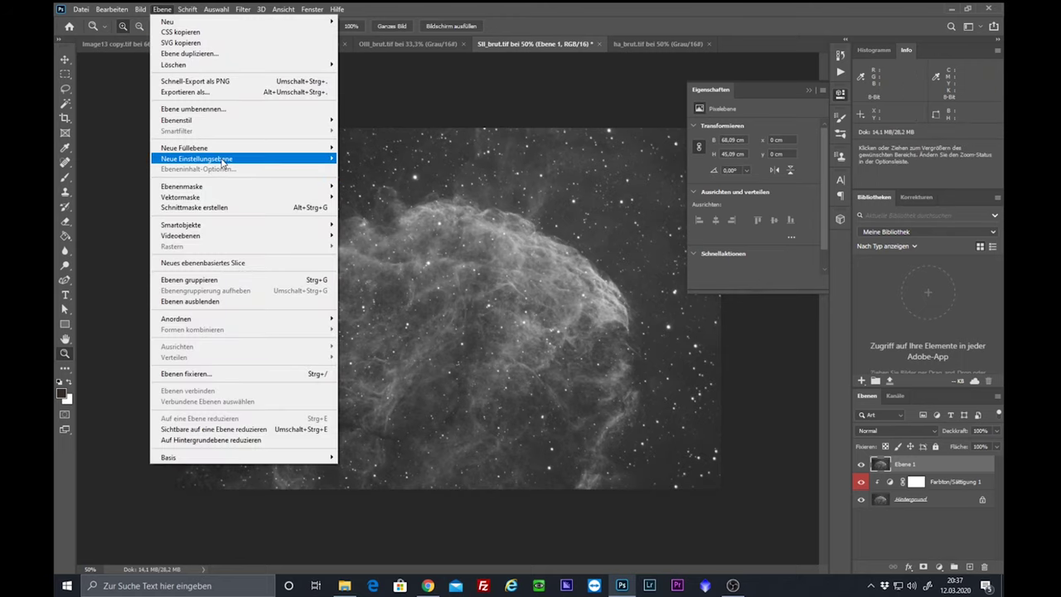
mouse_move(249, 158)
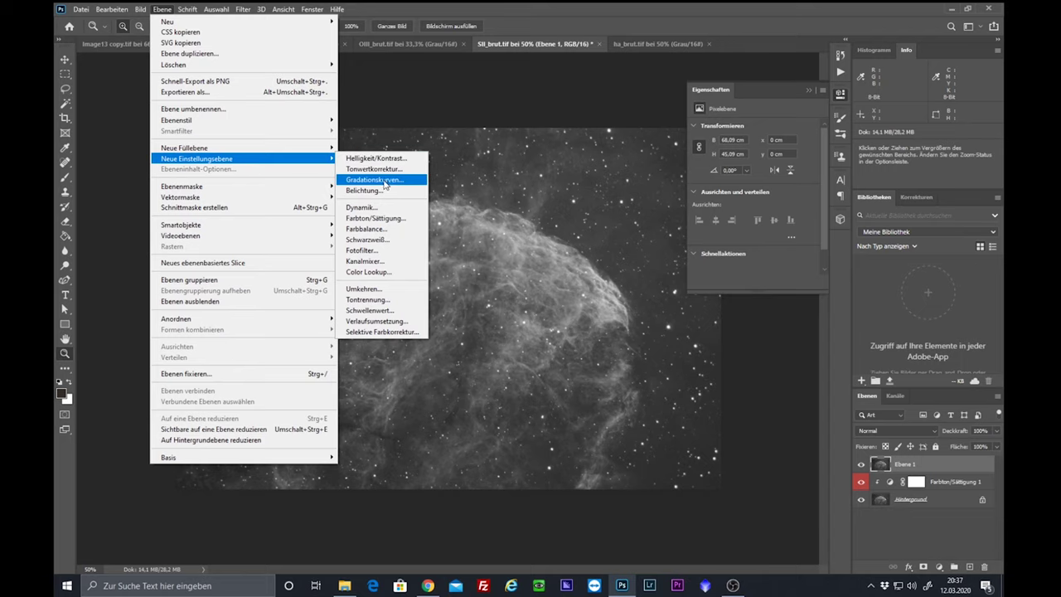
click(385, 218)
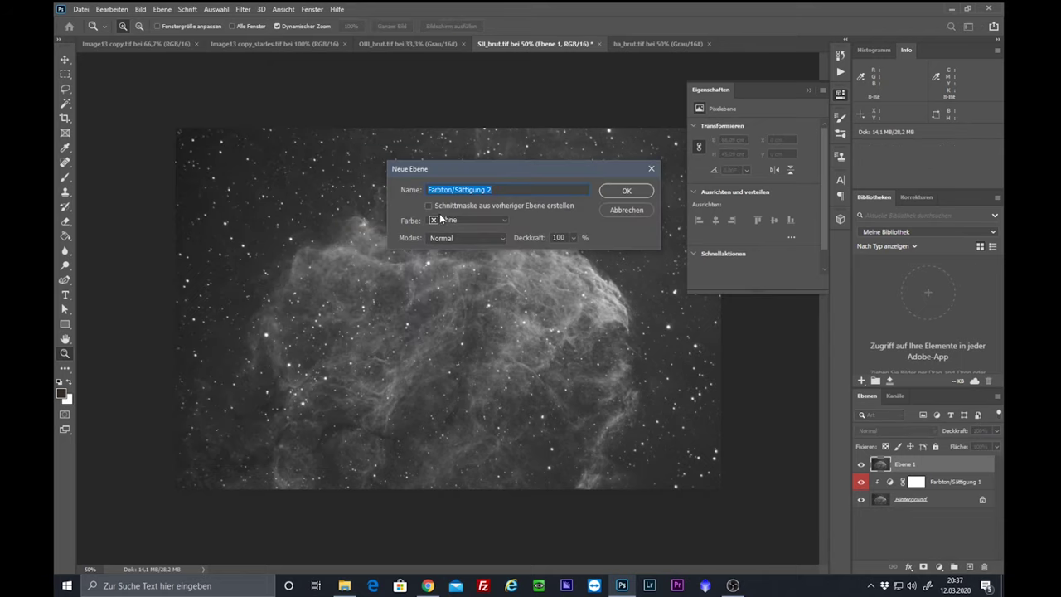
click(428, 204)
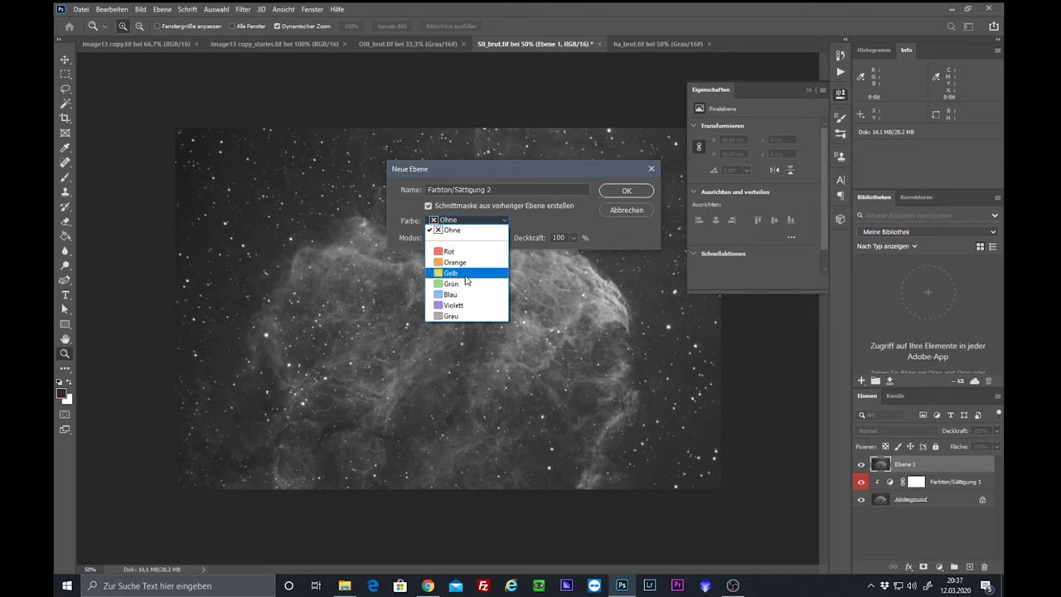
click(461, 282)
click(628, 192)
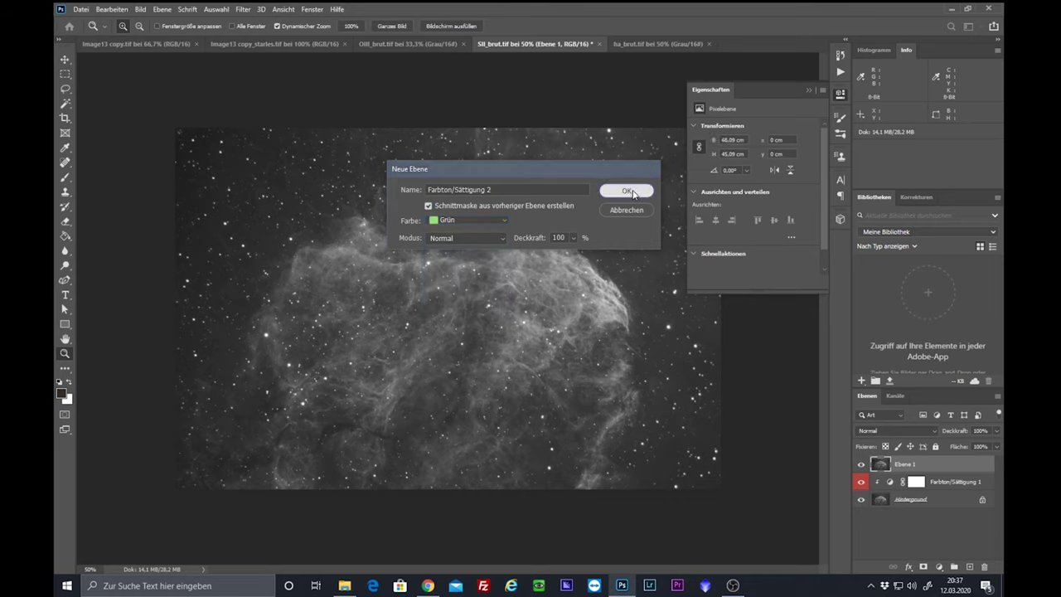
Step: Colorize the H-alpha layer green with hue 120, saturation 100 and lightness -50
drag(753, 168, 748, 163)
text(120)
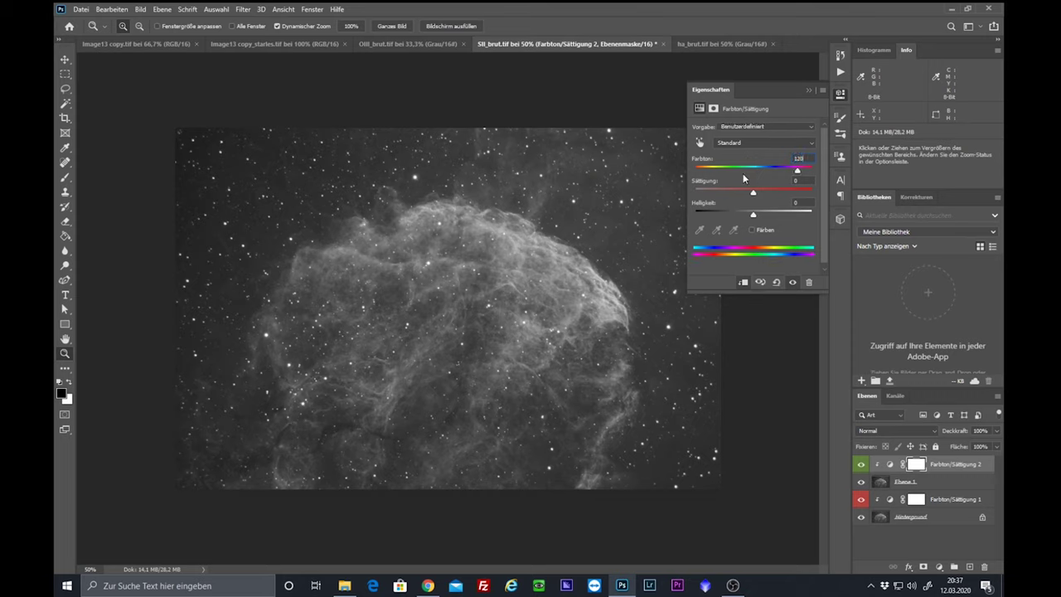
click(751, 229)
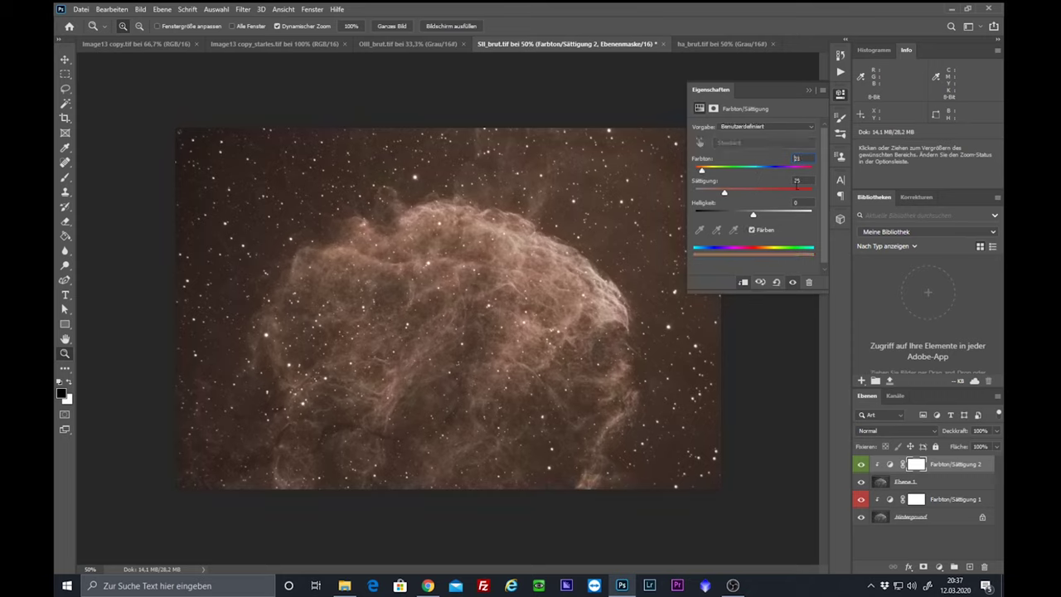
drag(702, 166, 870, 197)
click(754, 206)
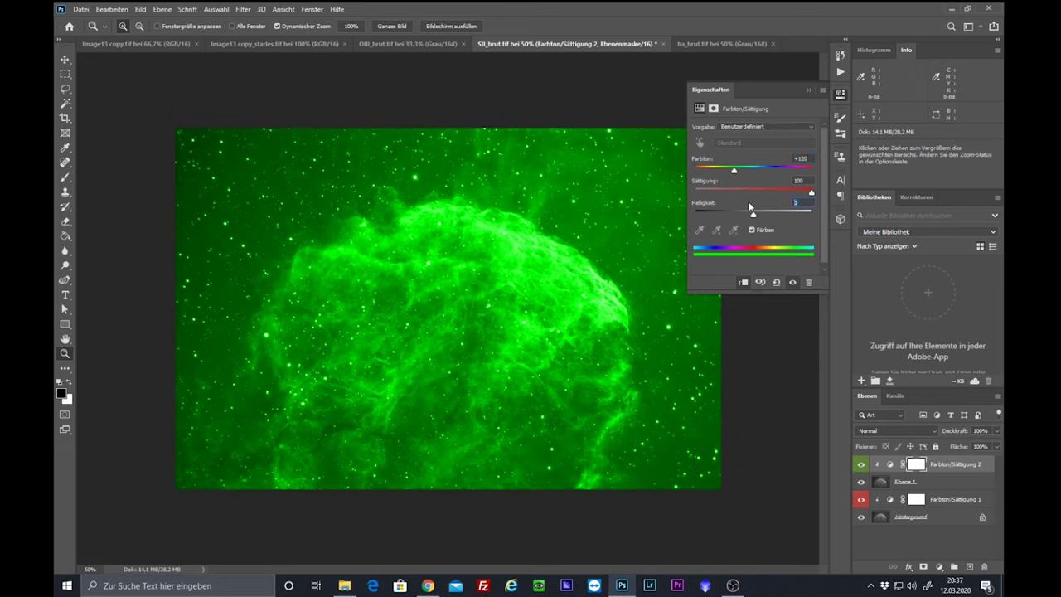
text(-50)
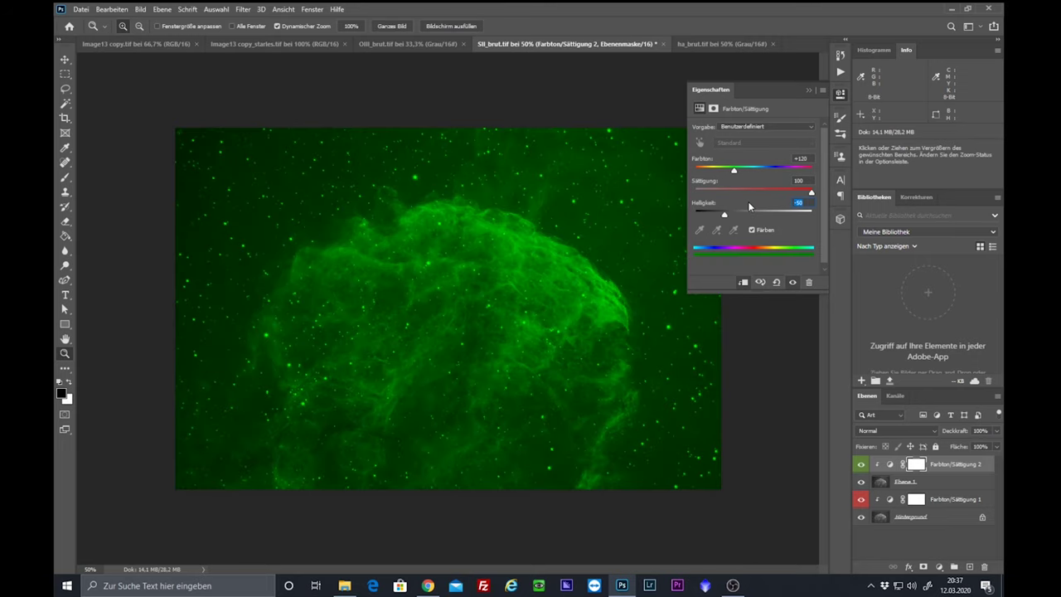
Step: Set the blend mode of the H-alpha layer Ebene 1 to Negativ multiplizieren
click(882, 484)
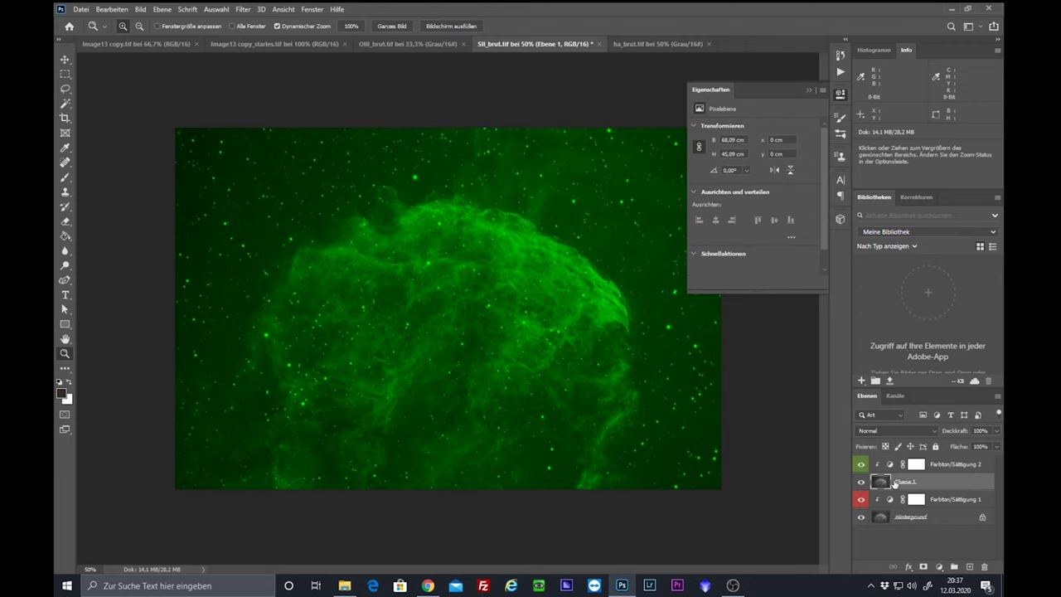
click(932, 429)
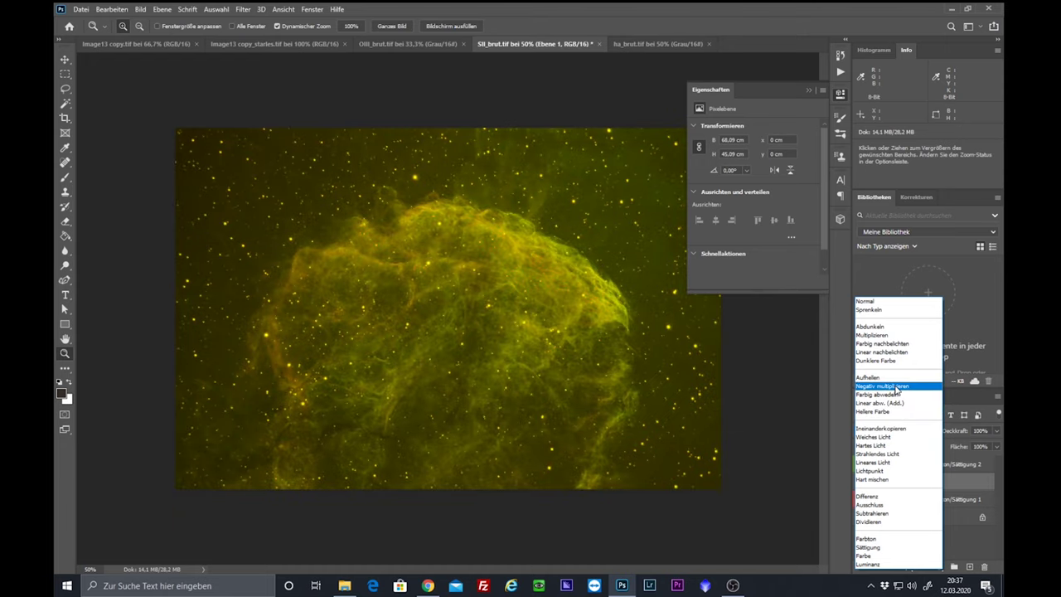
click(896, 387)
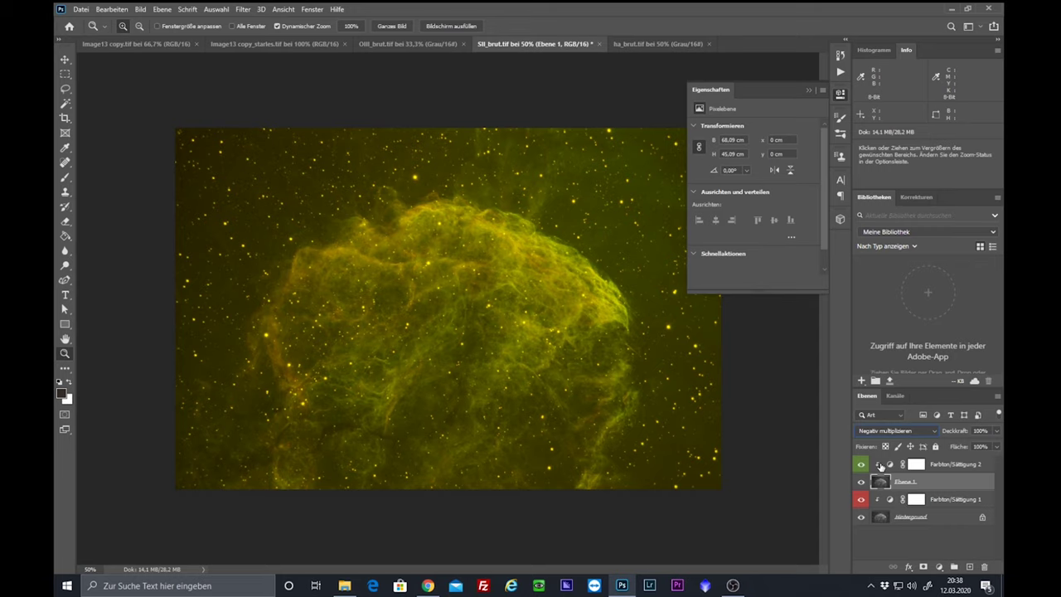
Step: Copy the entire OIII_brut.tif image and paste it into SII_brut.tif as a layer above the green Farbton/Sättigung layer
click(949, 465)
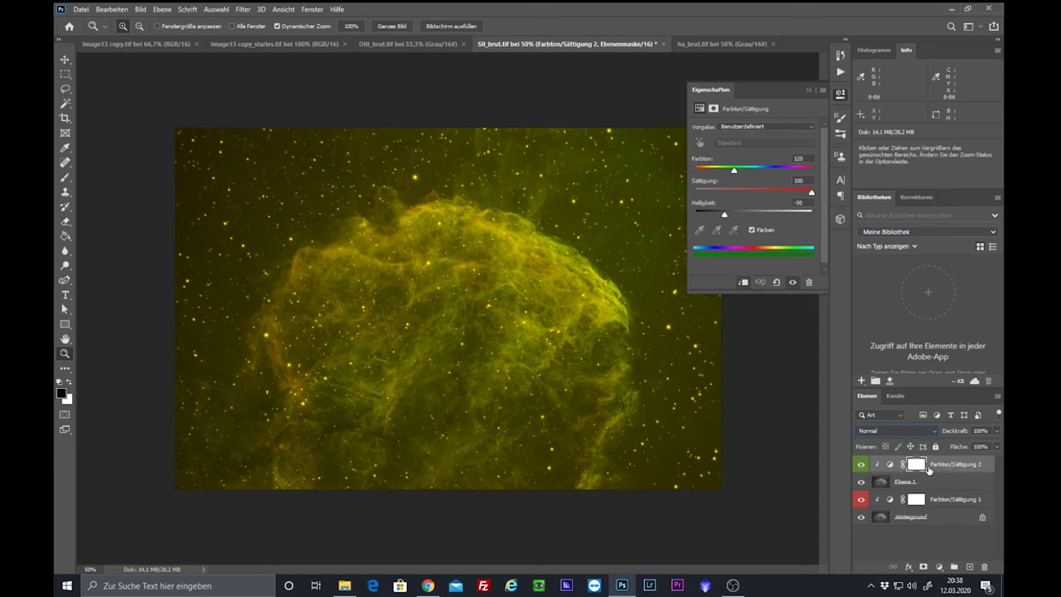
click(402, 43)
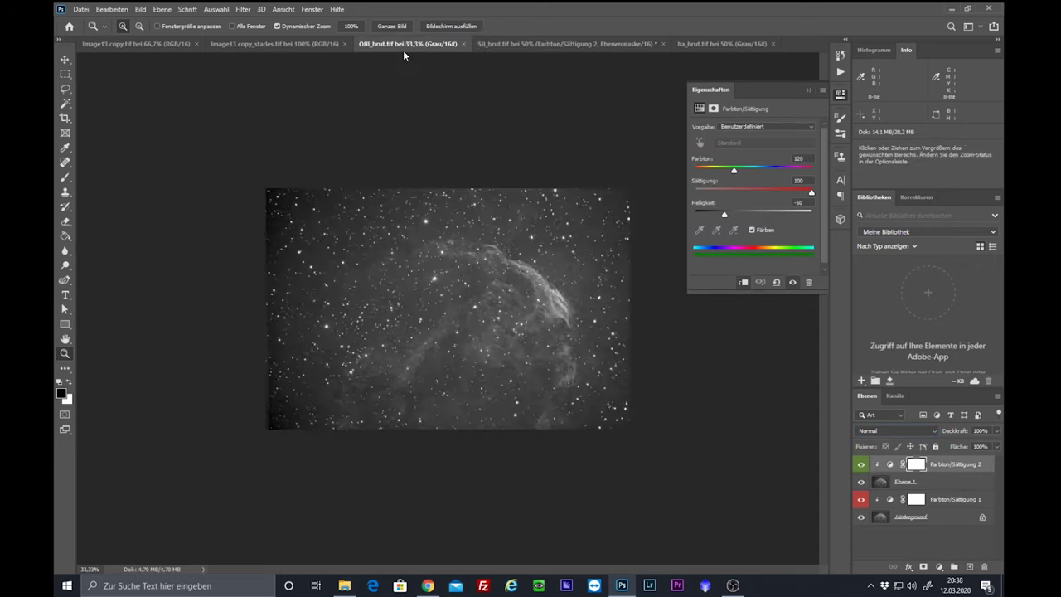
key(ctrl+a)
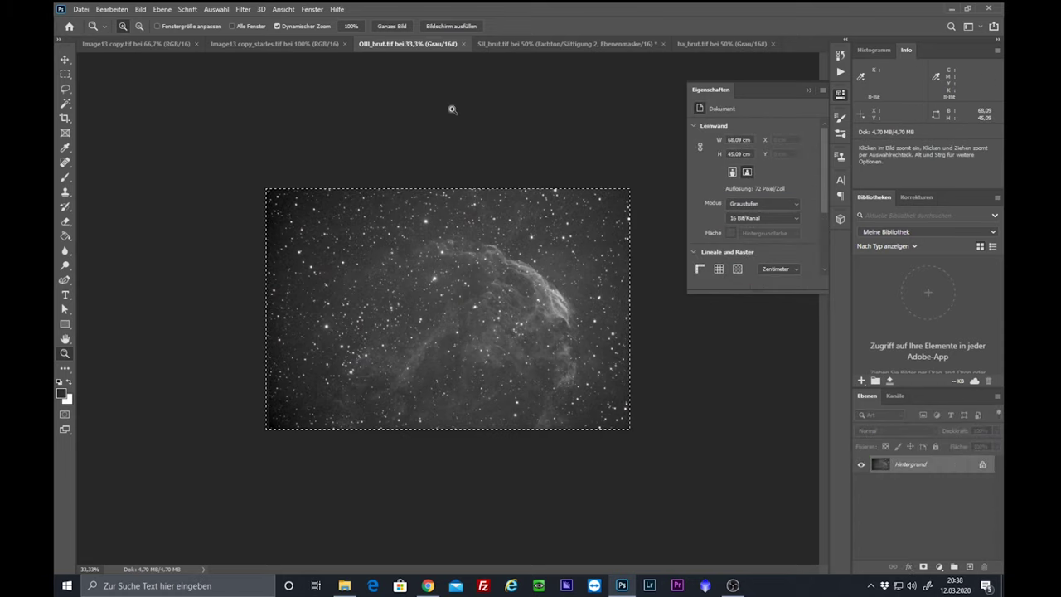
click(564, 44)
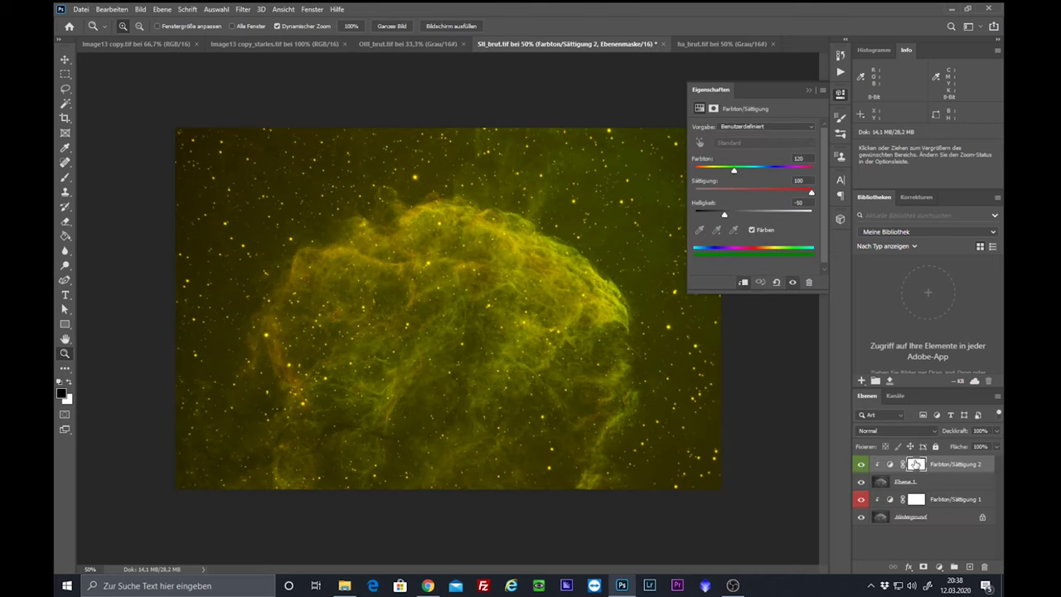
key(ctrl+v)
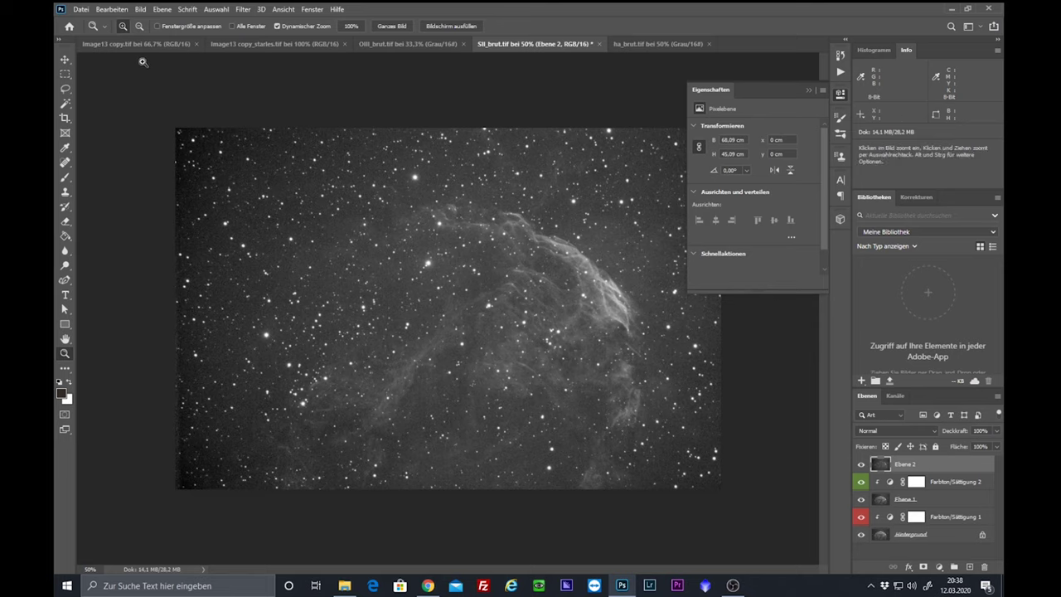
Step: Add a Farbton/Sättigung adjustment layer clipped to the pasted OIII layer and labelled with the colour Blau
click(162, 10)
mouse_move(211, 163)
click(404, 201)
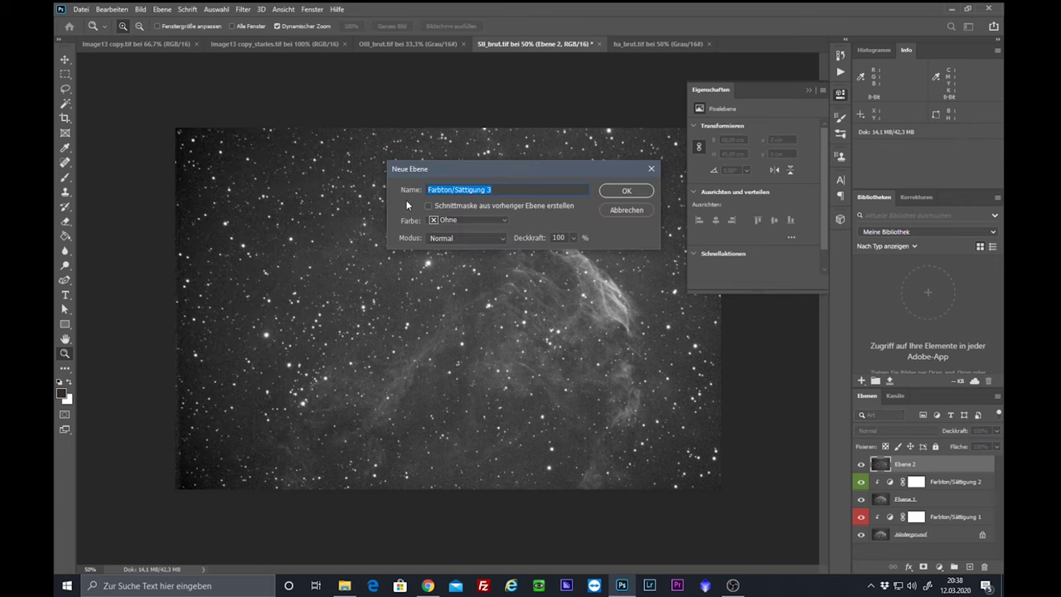
click(429, 206)
click(492, 219)
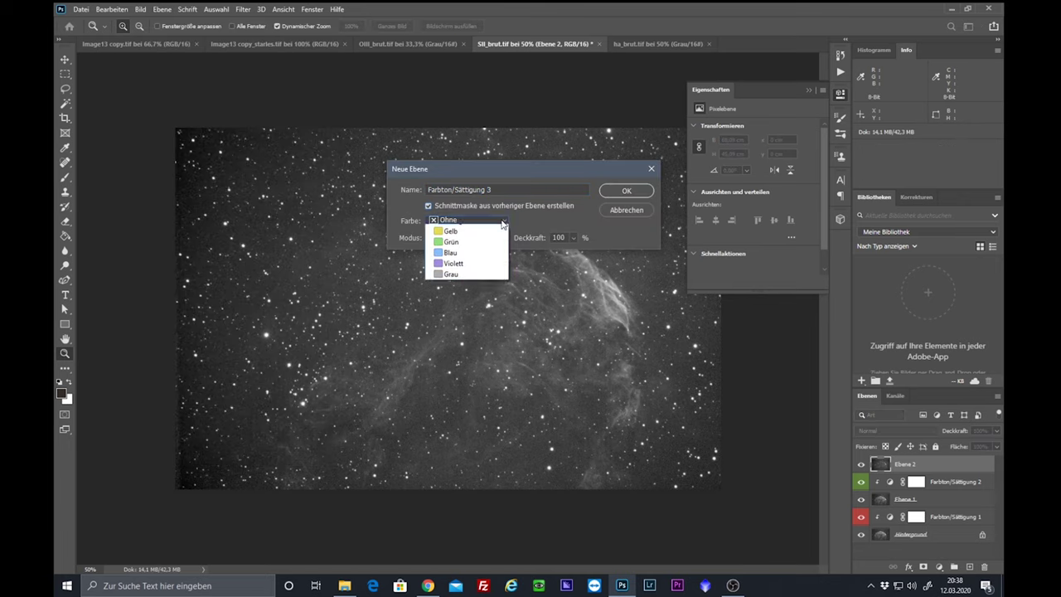
click(469, 288)
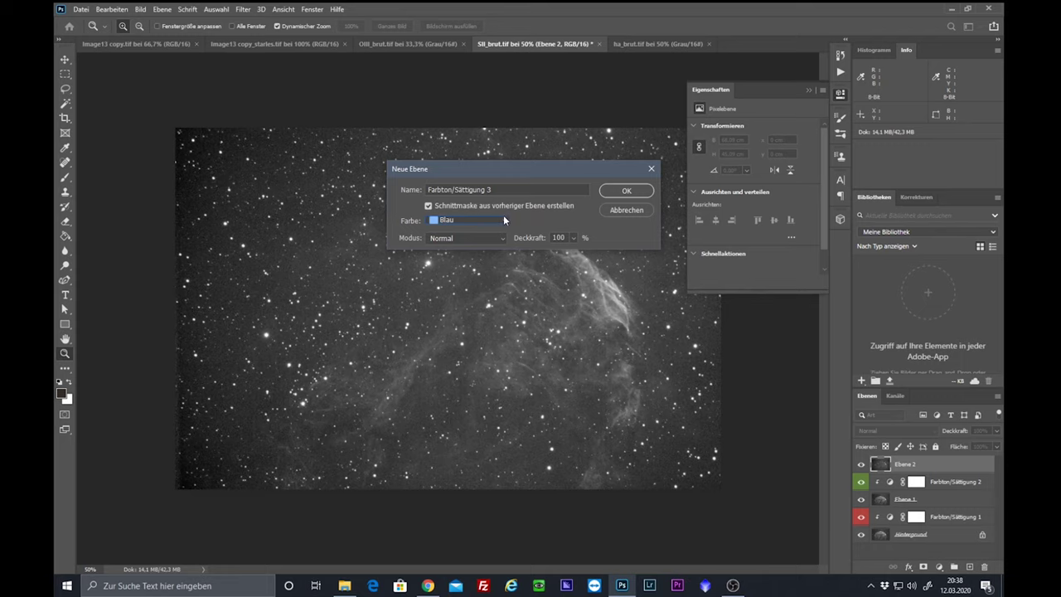
click(630, 193)
Step: Colorize the OIII layer blue with hue 240, saturation 100 and lightness -50
click(751, 230)
text(240)
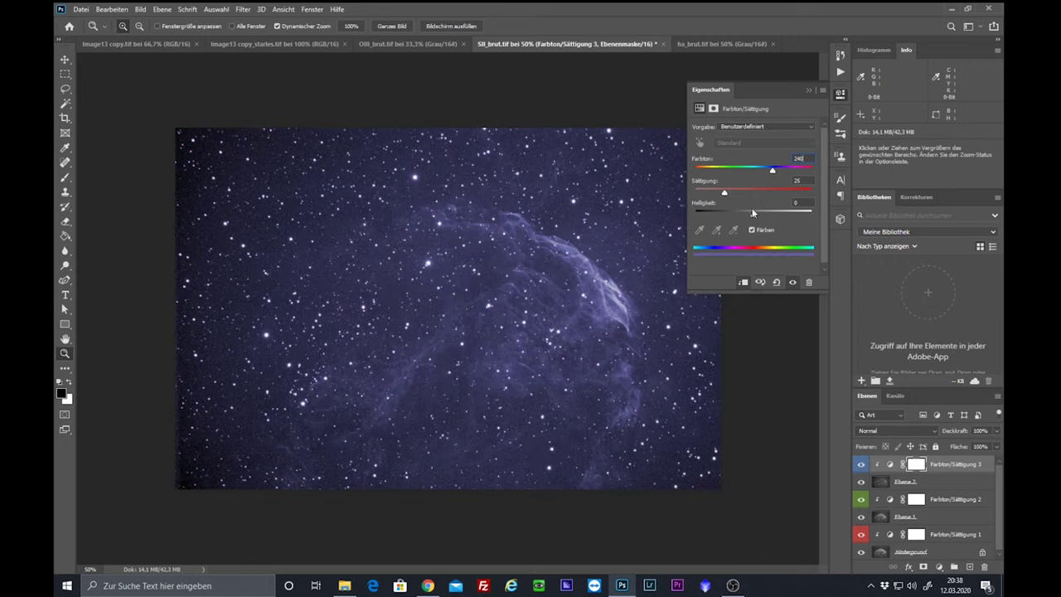
key(Tab)
text(100)
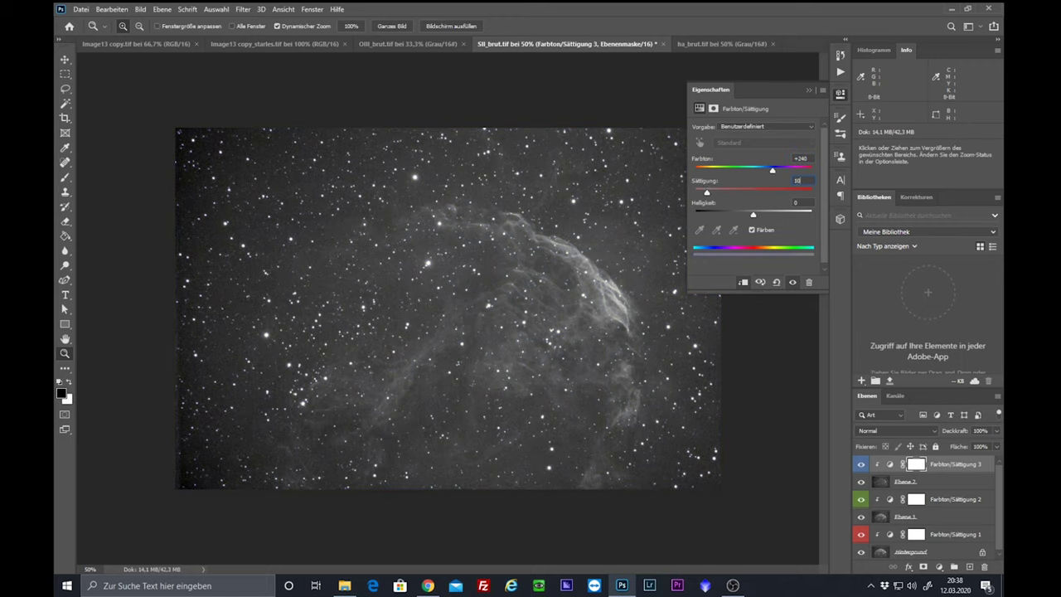
key(Tab)
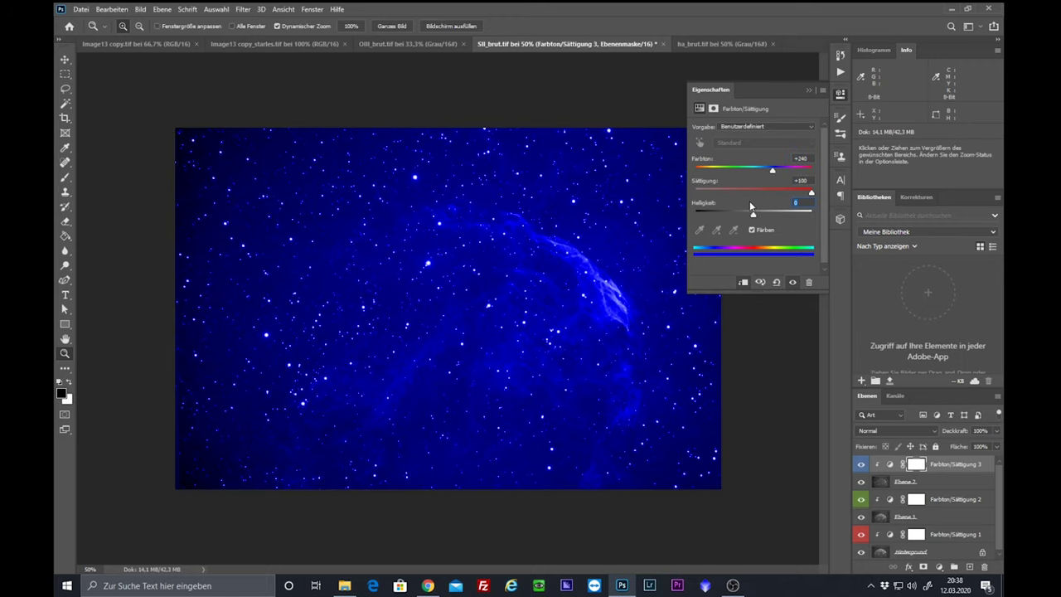
text(-50)
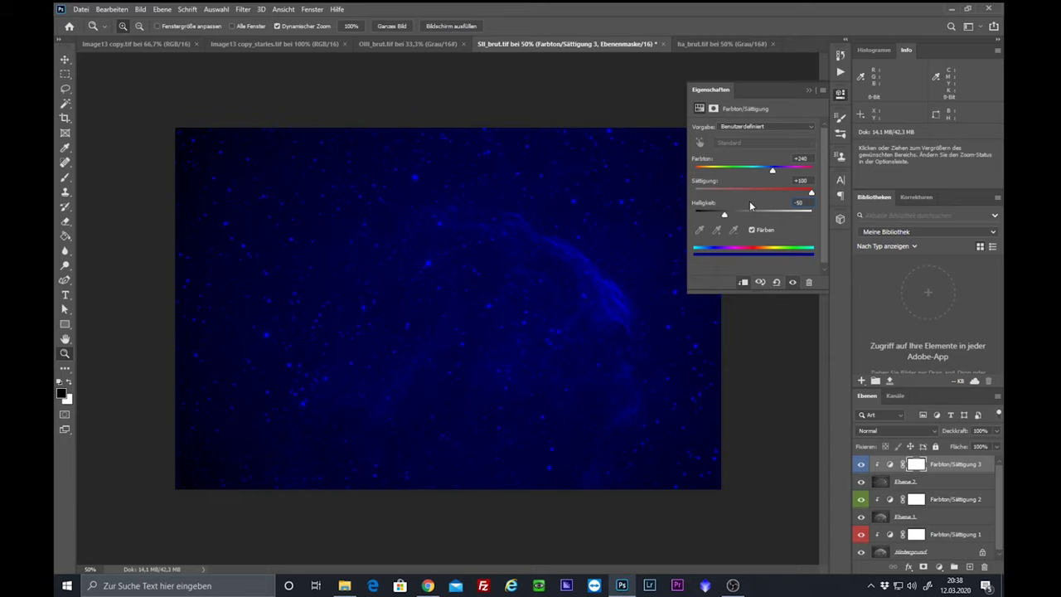
Step: Set the blend mode of the OIII layer Ebene 2 to Negativ multiplizieren and collapse the layer properties
click(894, 483)
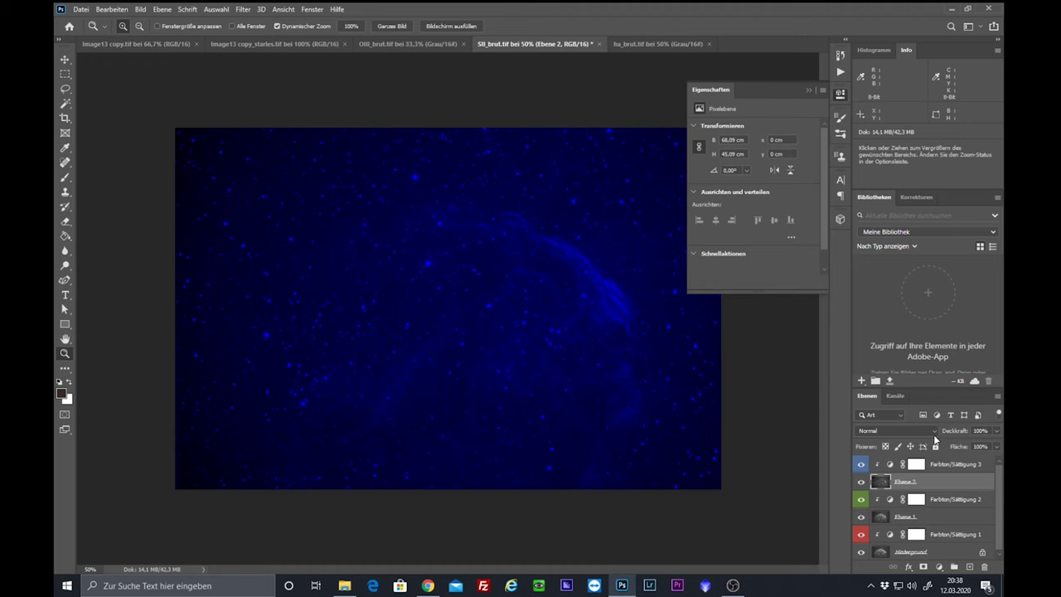
click(895, 430)
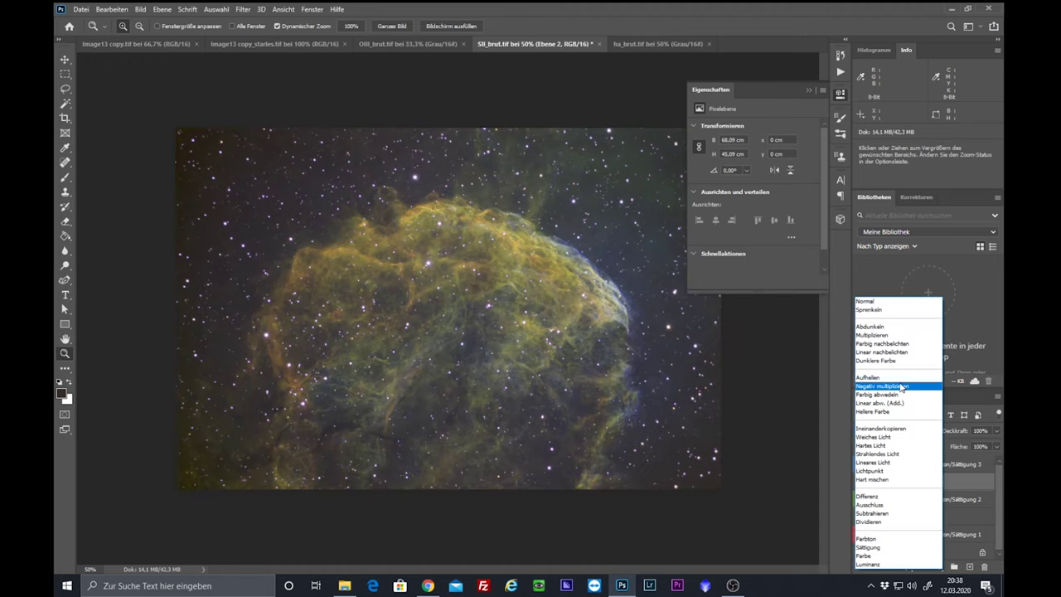
click(900, 386)
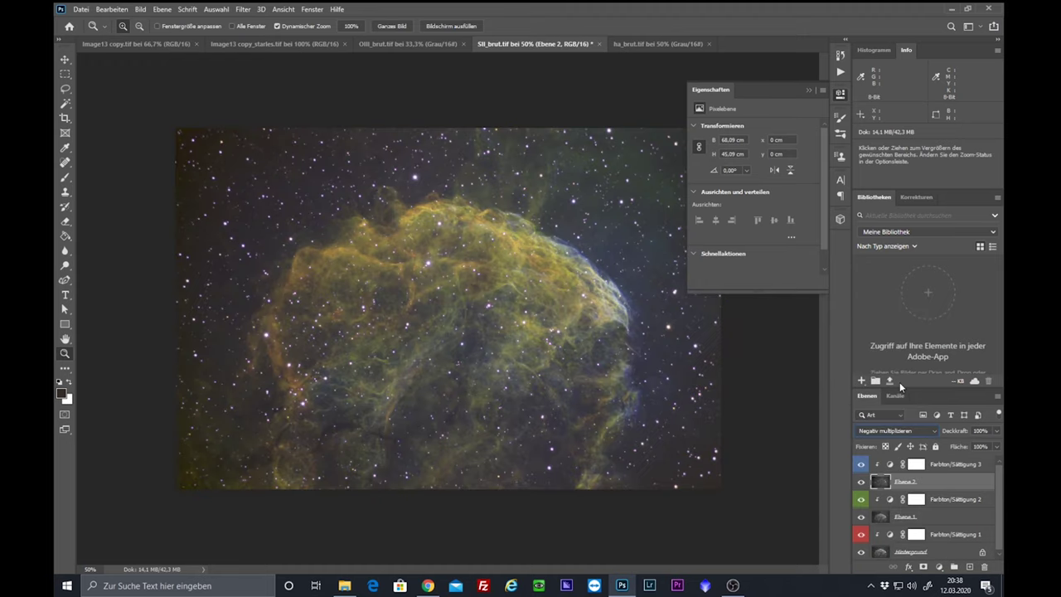
click(809, 90)
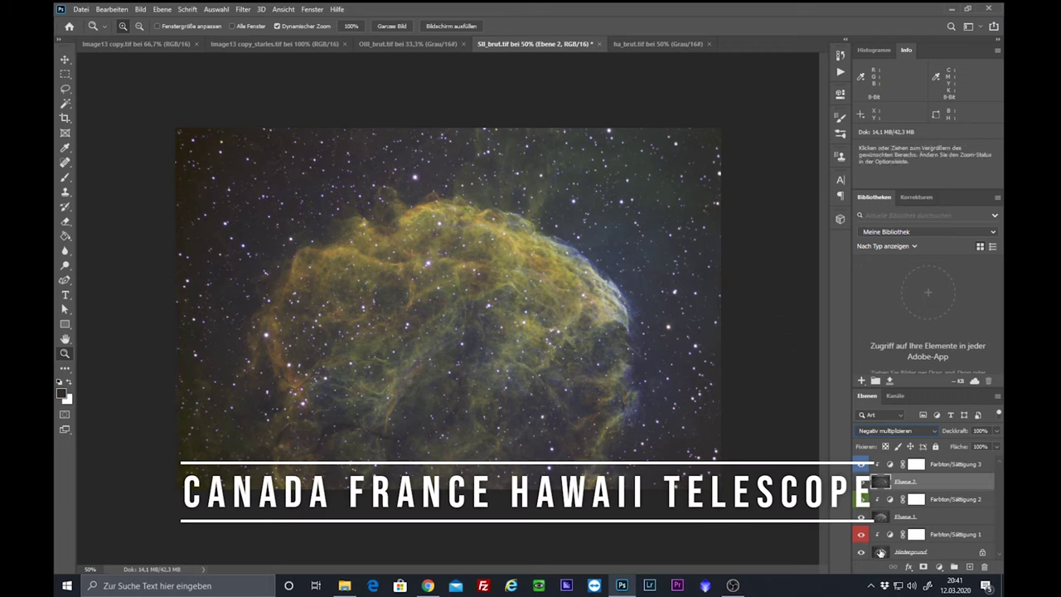
Step: Try a hue of about 241 on the SII image's red Farbton/Sättigung 1 adjustment and return it to 0
click(914, 534)
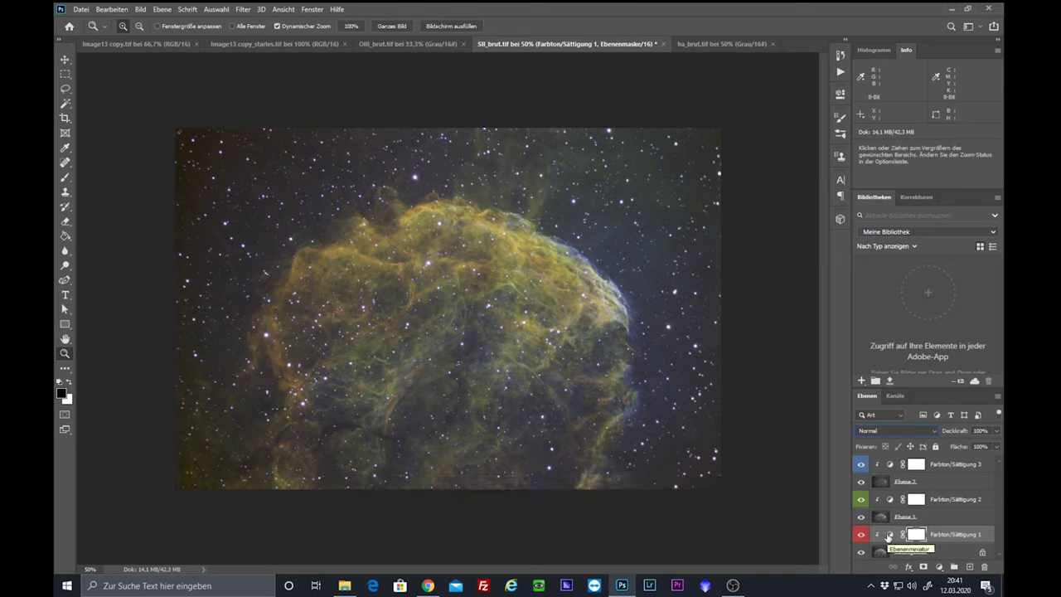
double_click(888, 535)
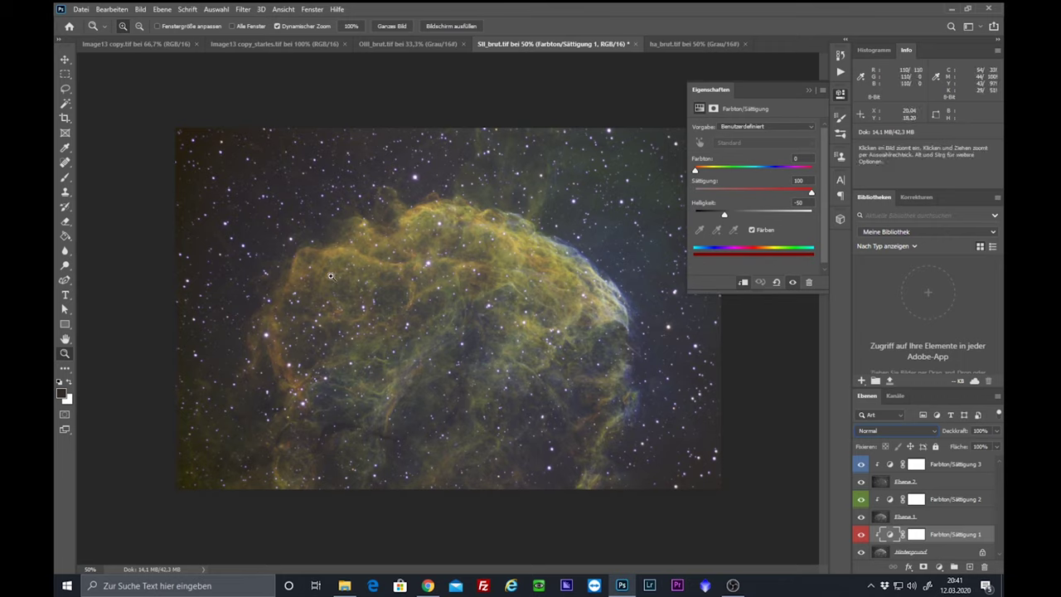
drag(696, 170, 774, 172)
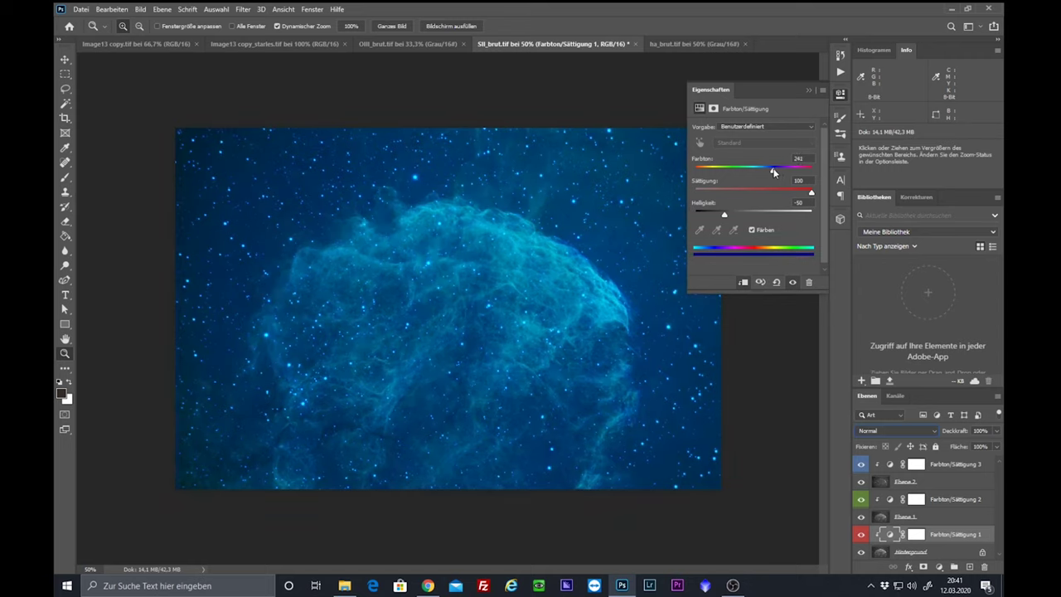
drag(774, 172, 640, 174)
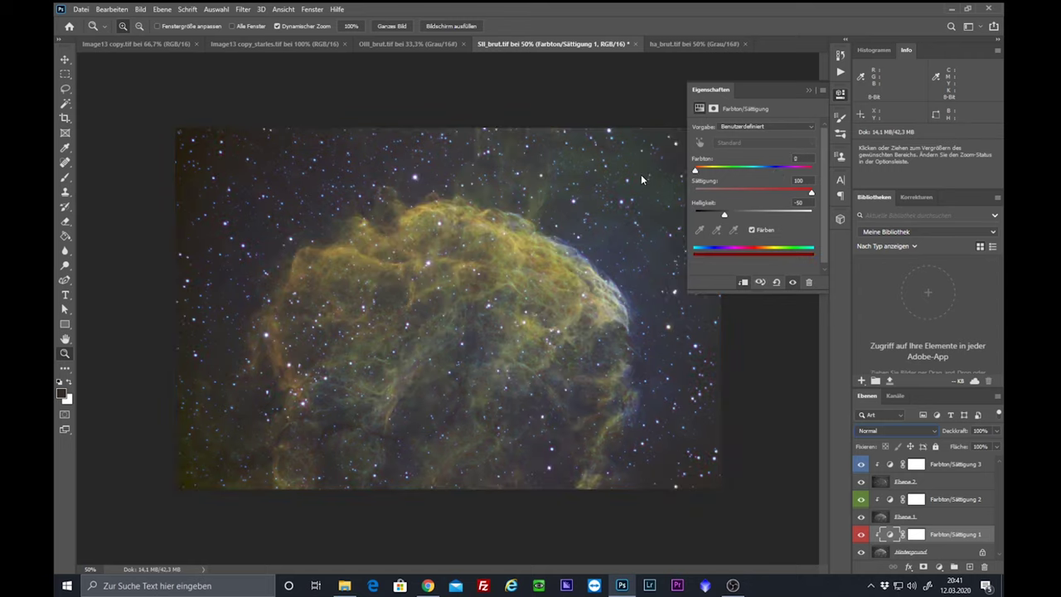
Step: Try several hues between 0 and 52 on the H-alpha layer's Farbton/Sättigung 2 adjustment and settle on 40
click(892, 500)
click(893, 499)
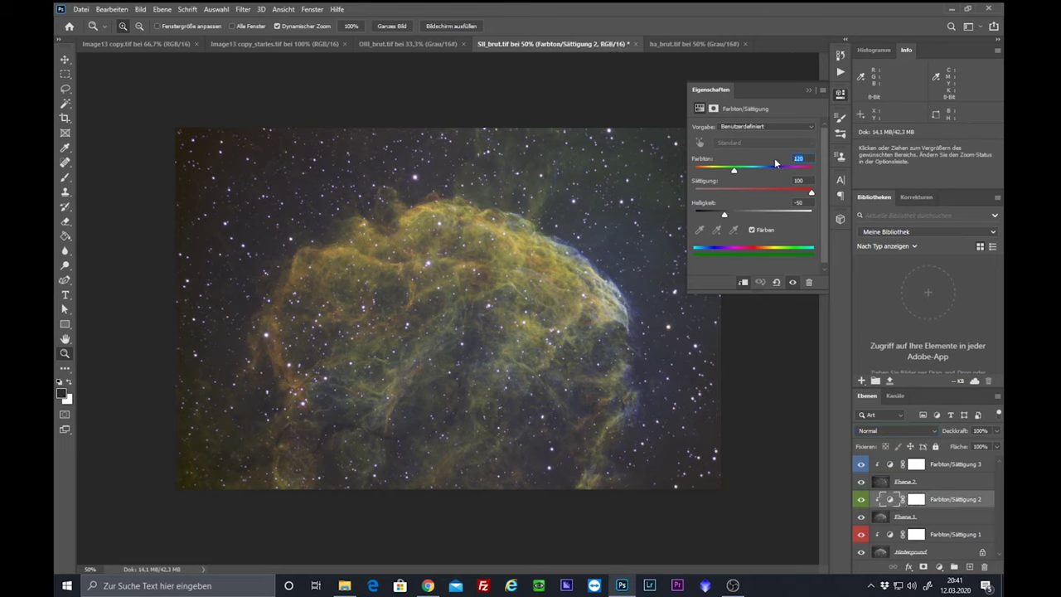
text(20)
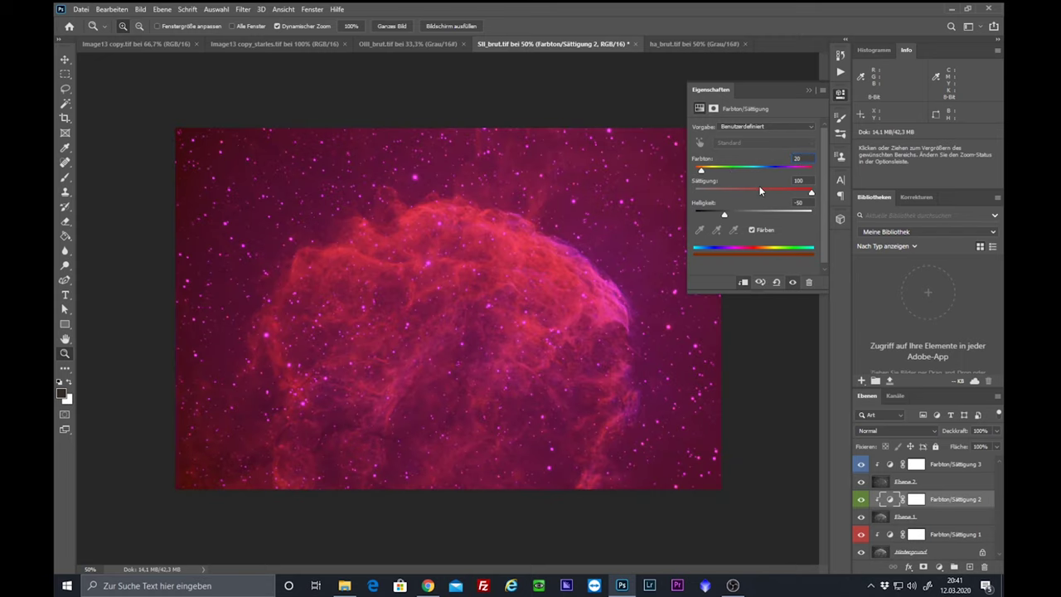
key(Return)
text(40)
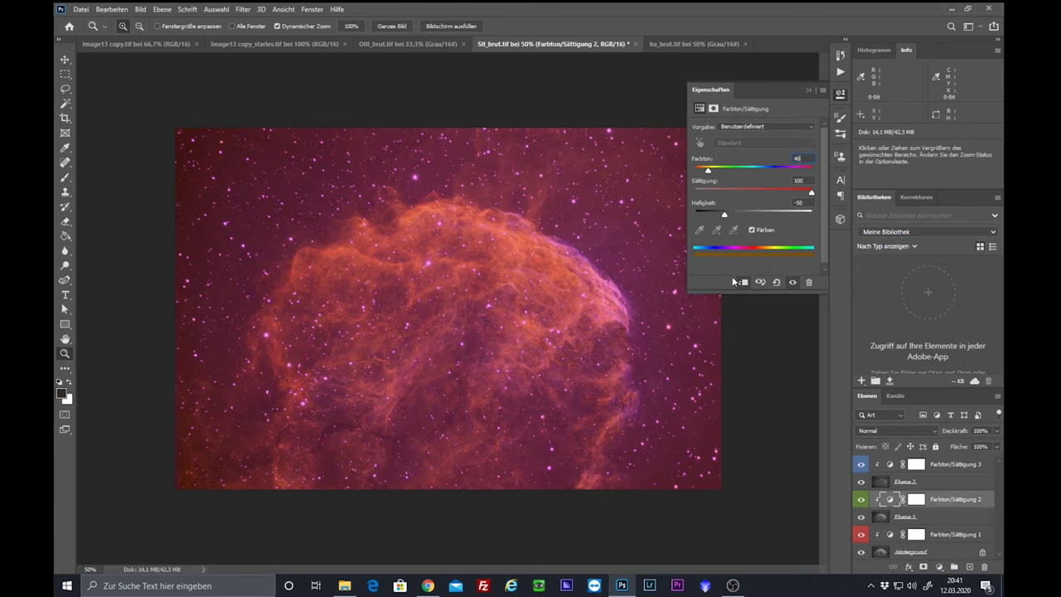
key(Return)
text(80)
drag(710, 172, 712, 172)
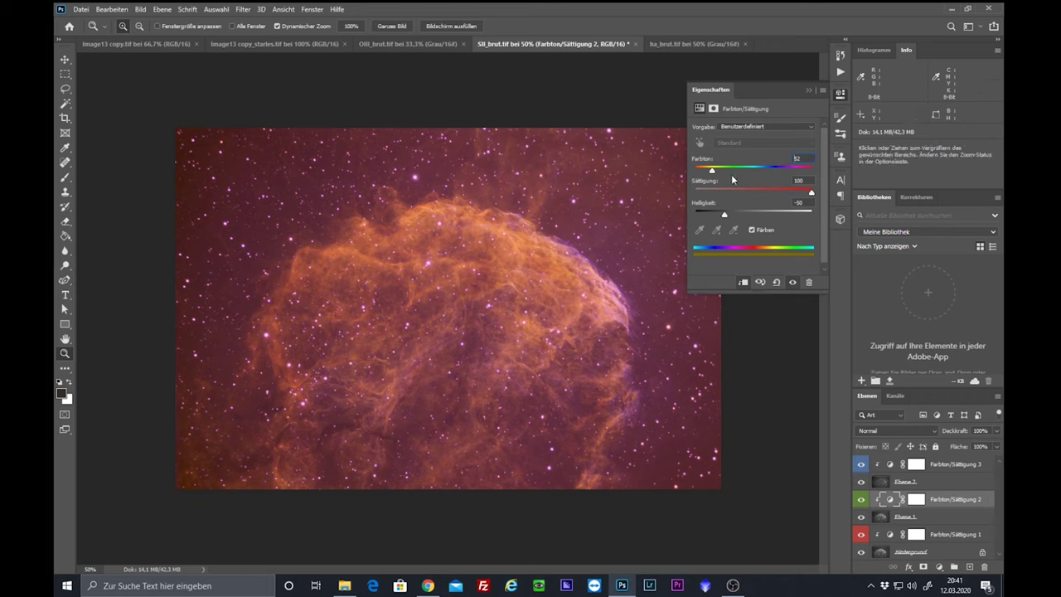
drag(712, 173, 707, 172)
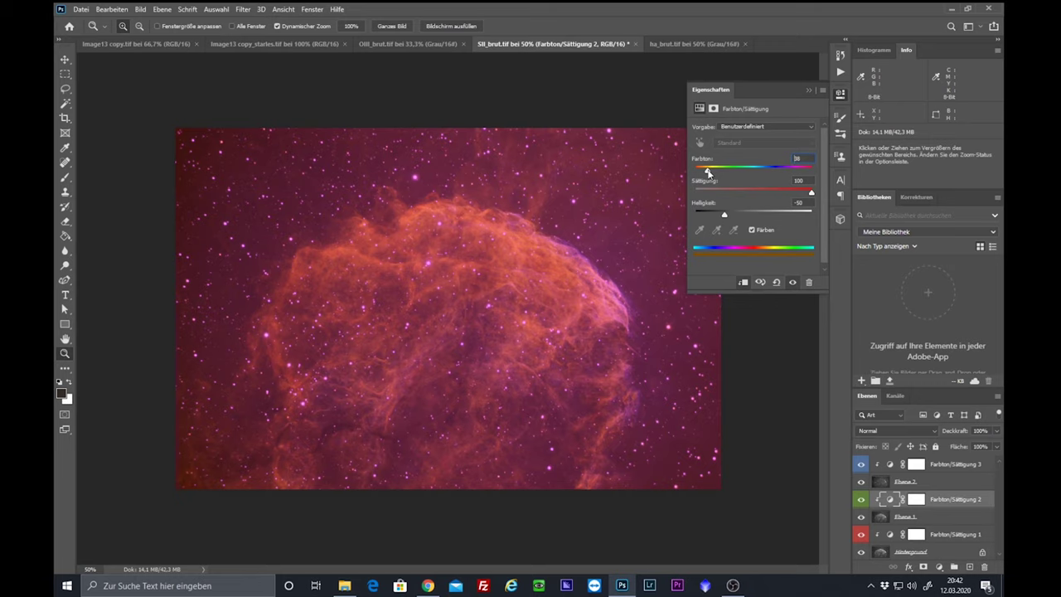
drag(707, 173, 674, 174)
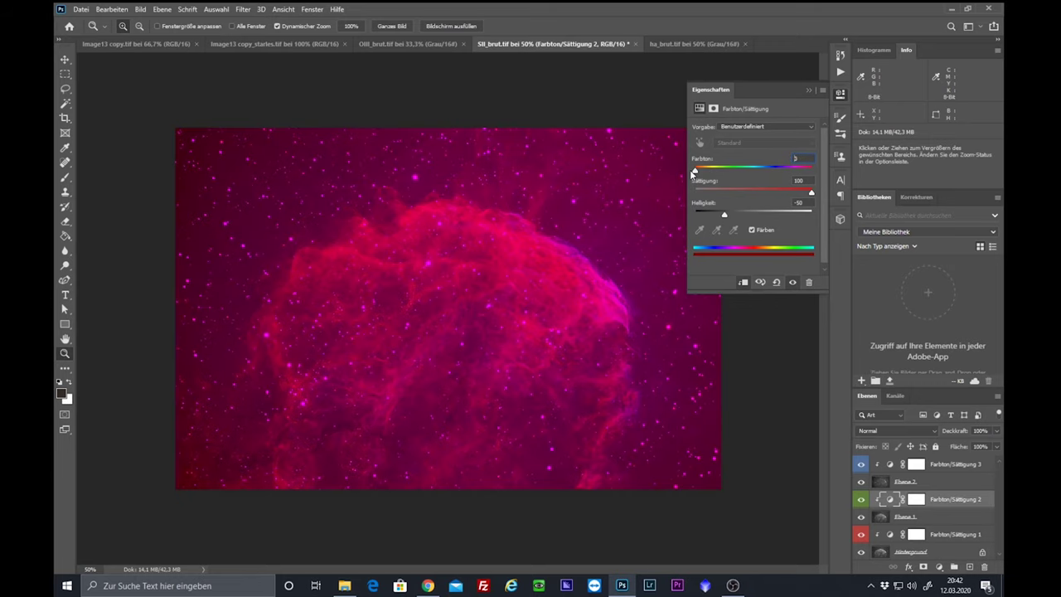
drag(694, 170, 703, 173)
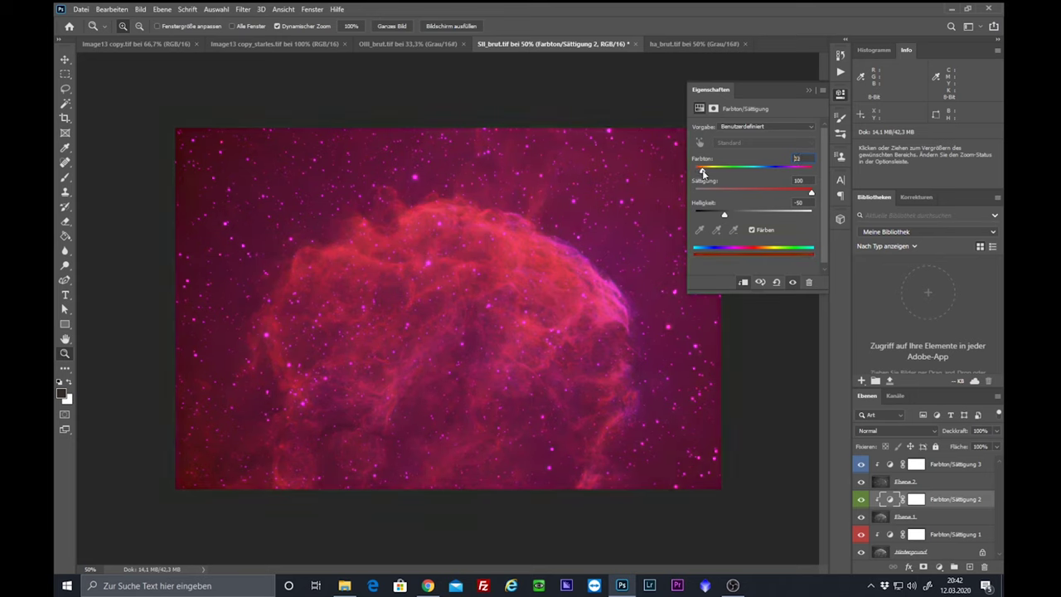
drag(702, 172, 708, 172)
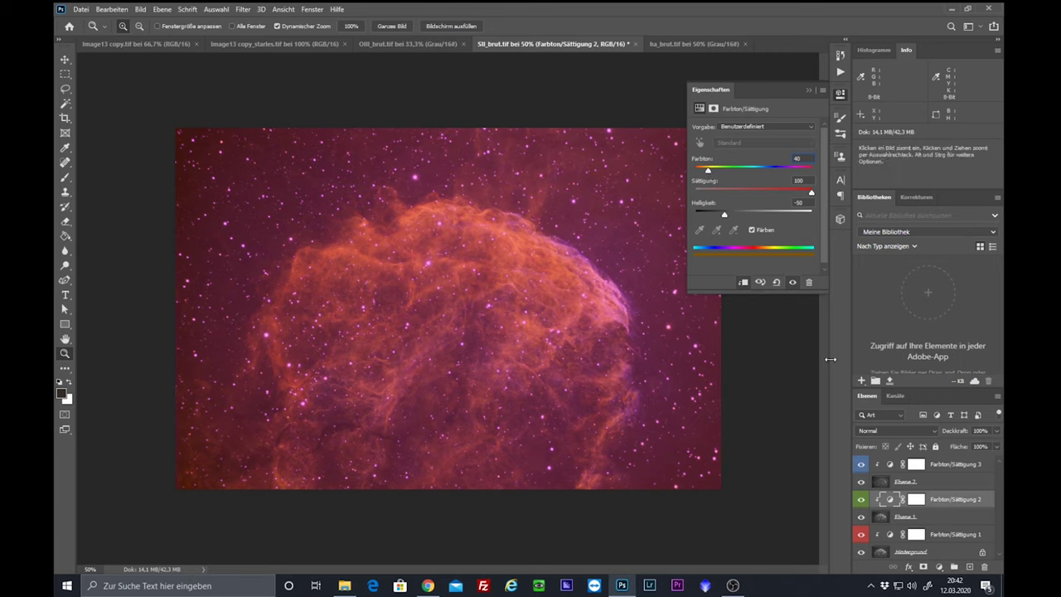
Step: Set the hue of the OIII layer's Farbton/Sättigung 3 adjustment to 210, comparing it with 240
click(913, 465)
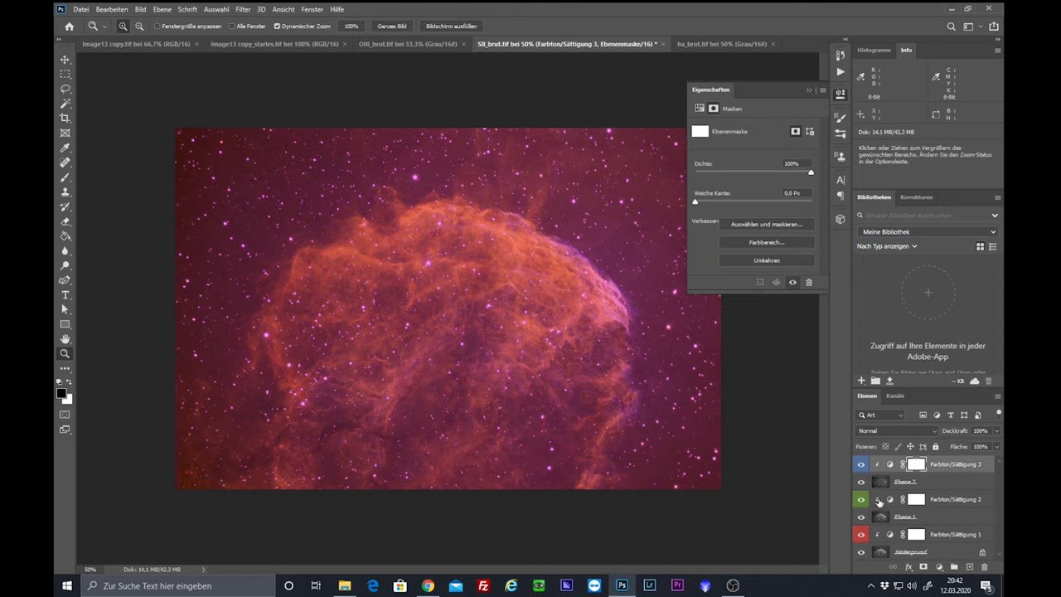
click(888, 464)
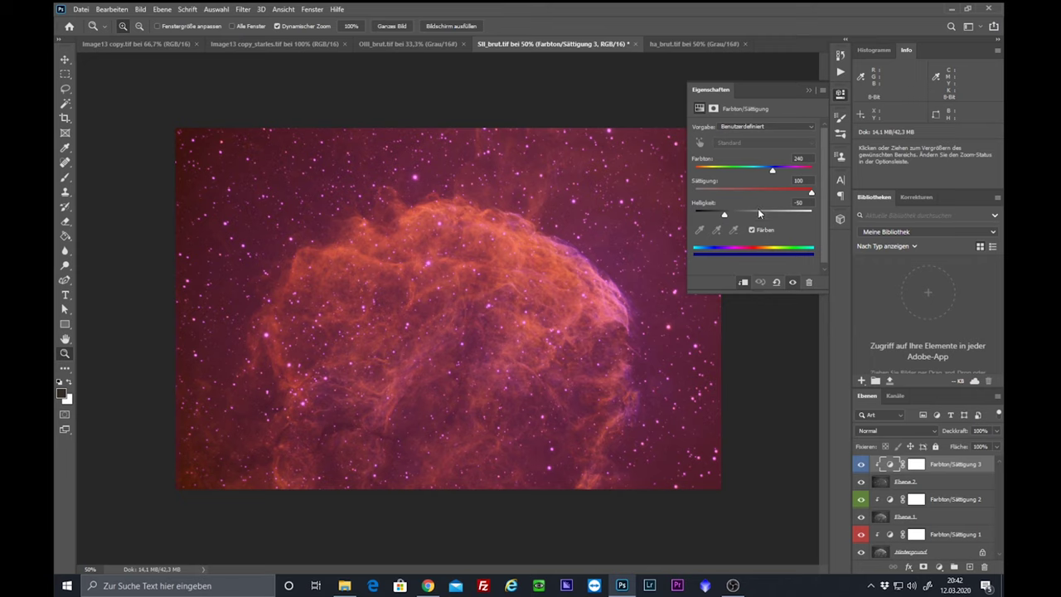
drag(772, 172, 763, 172)
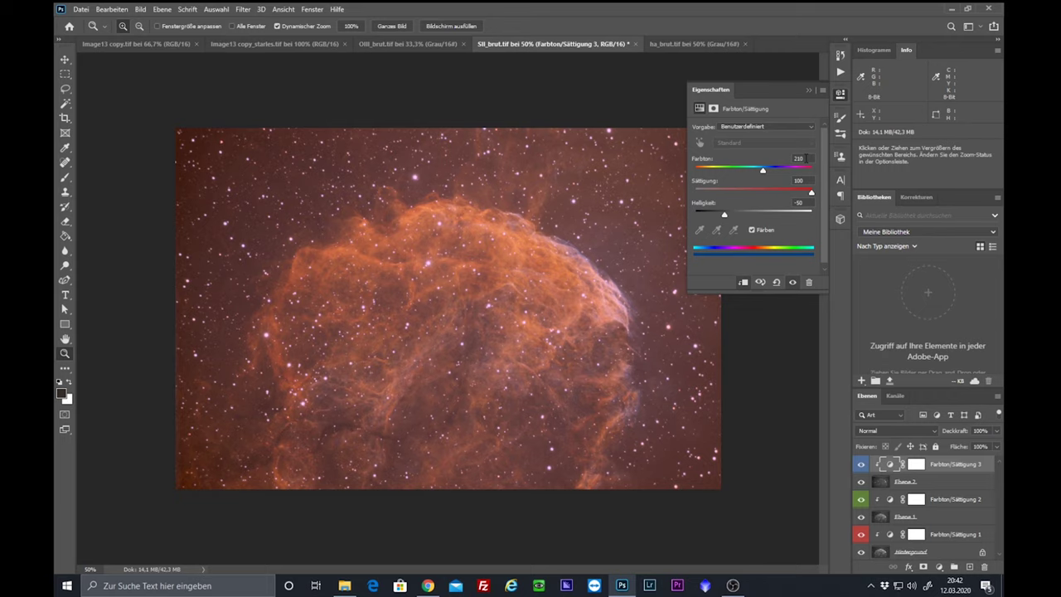
click(803, 157)
text(240)
key(Return)
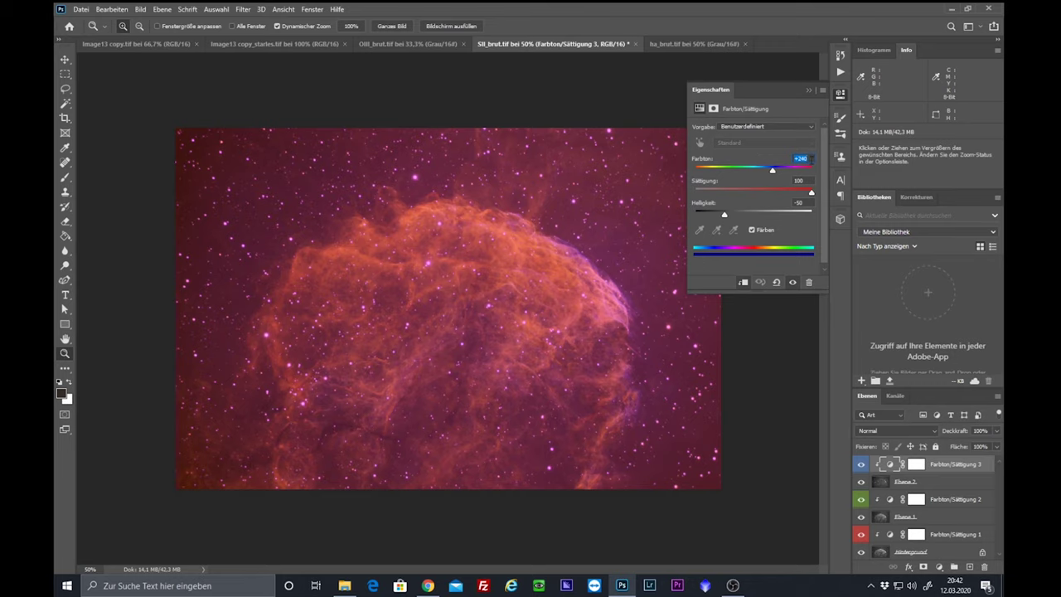
text(210)
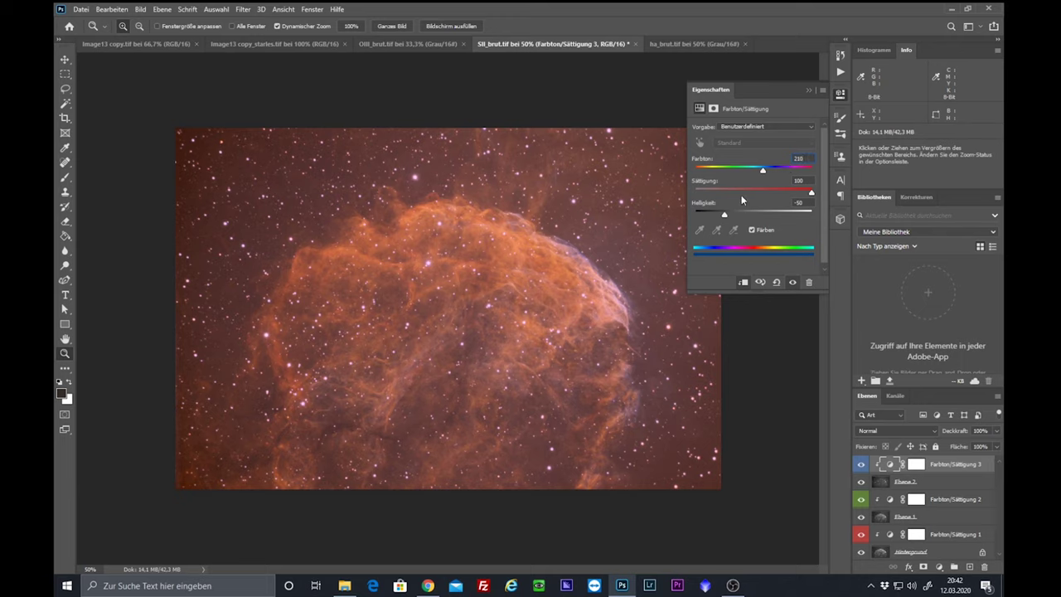
key(Return)
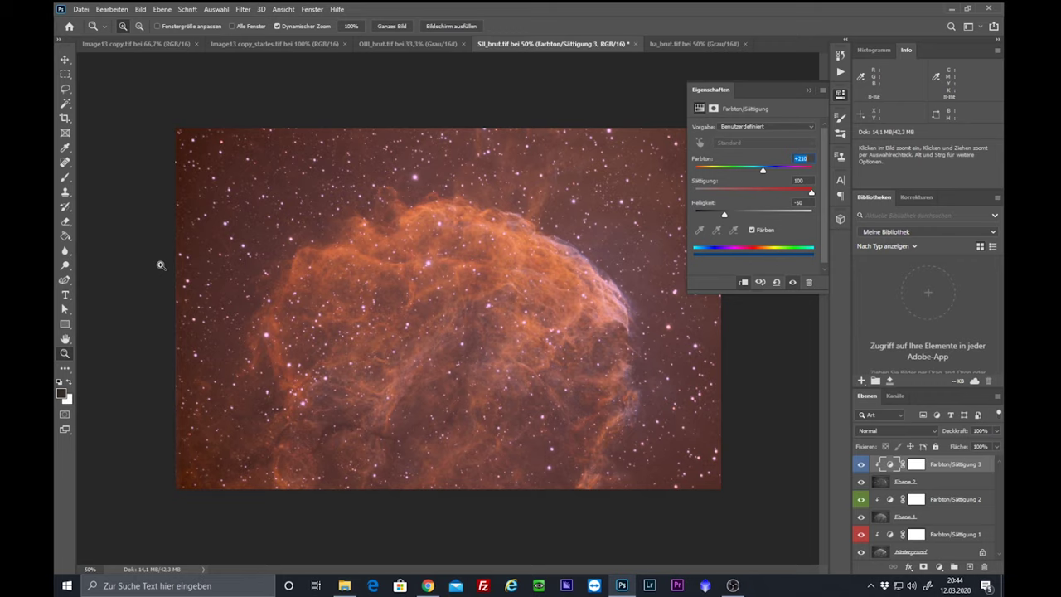
Step: Select the OIII layer Ebene 2 and look up the Dunkle Bereiche vergrößern filter without applying it
click(245, 9)
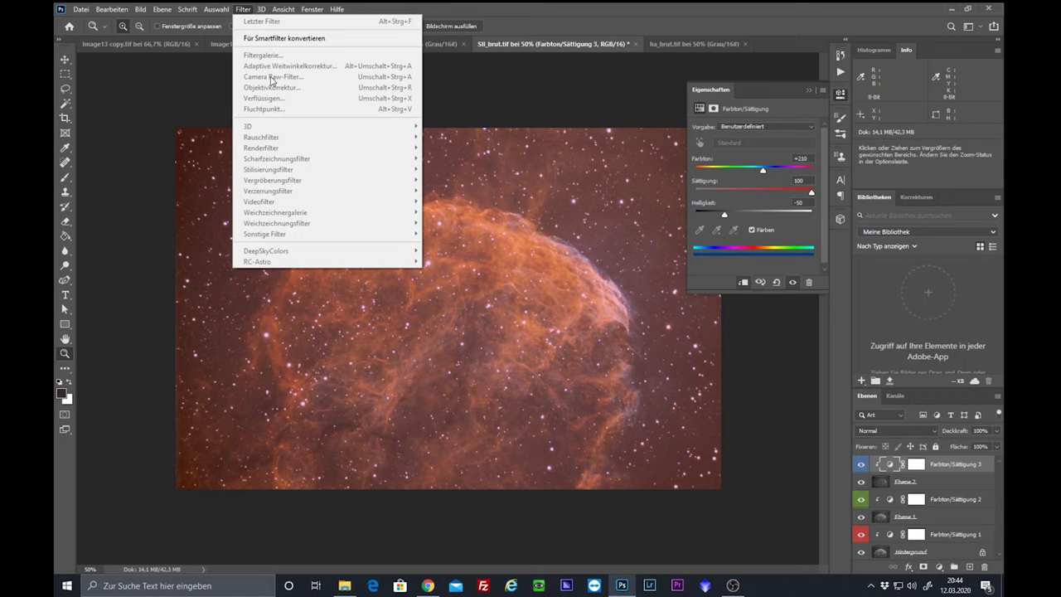
click(903, 486)
click(903, 486)
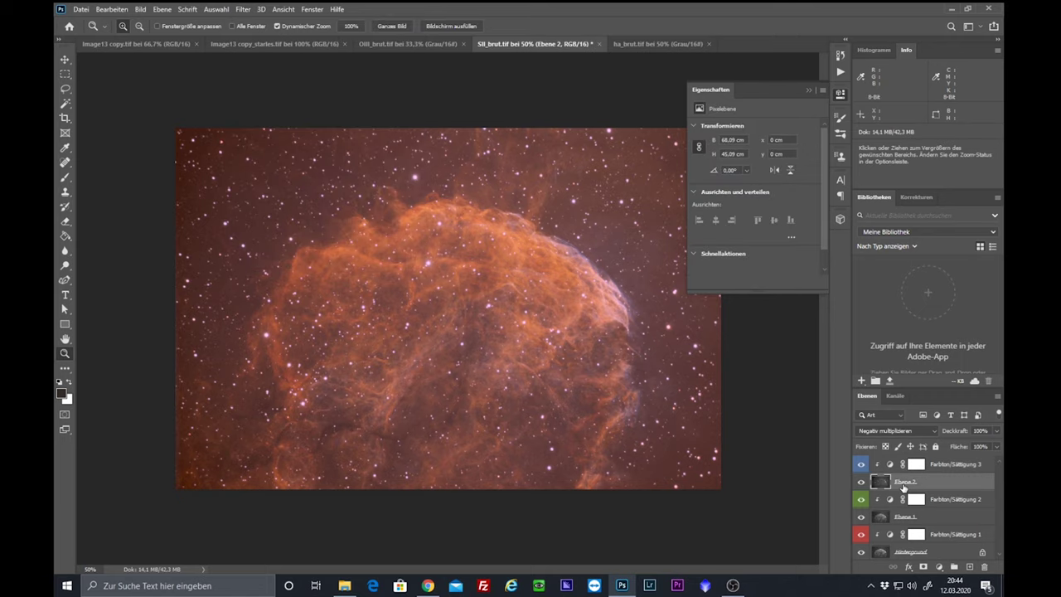
click(243, 9)
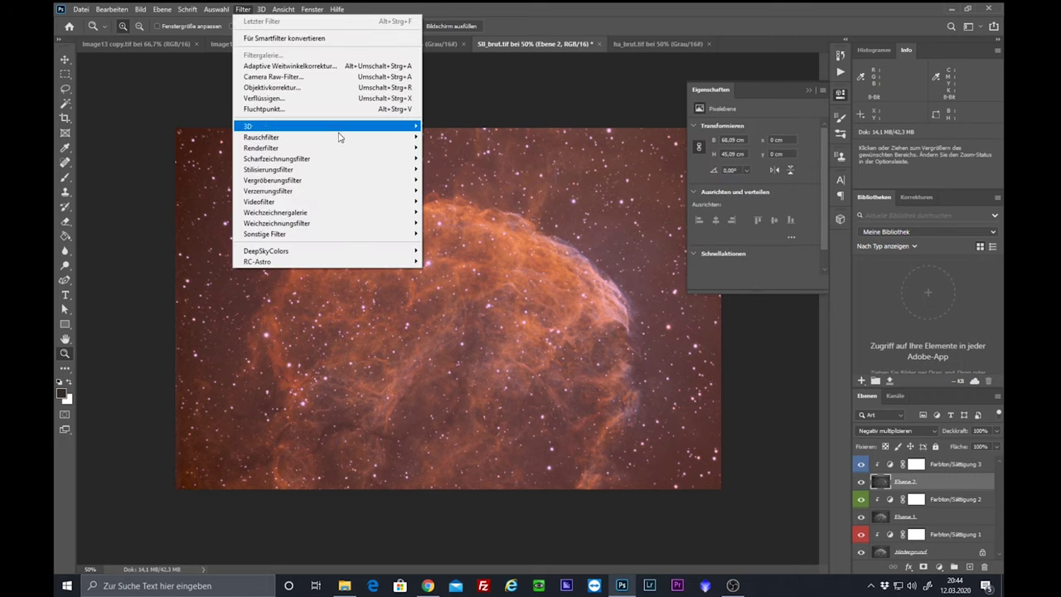
mouse_move(346, 237)
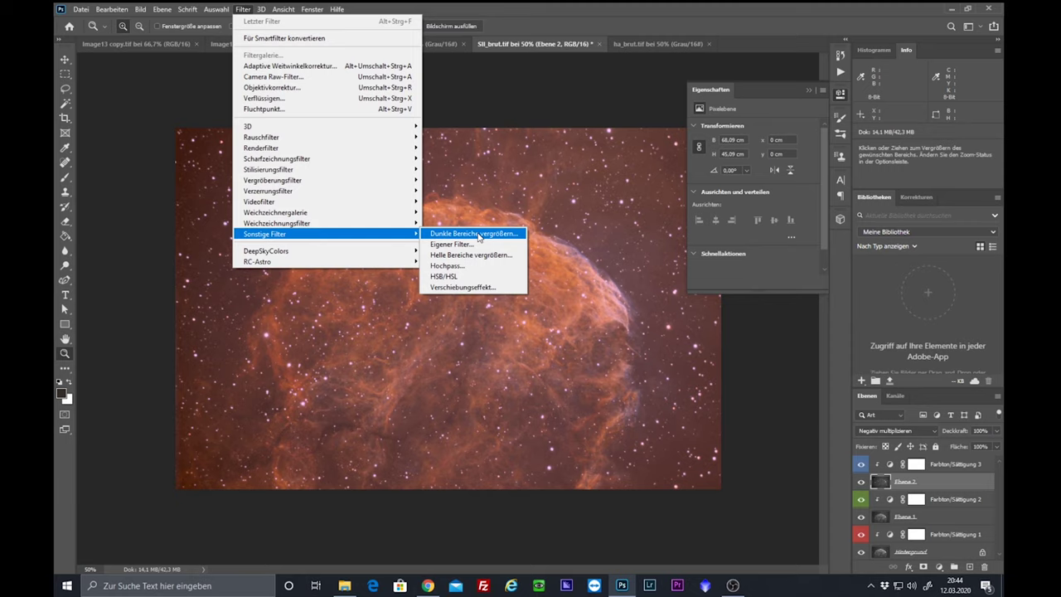
click(511, 98)
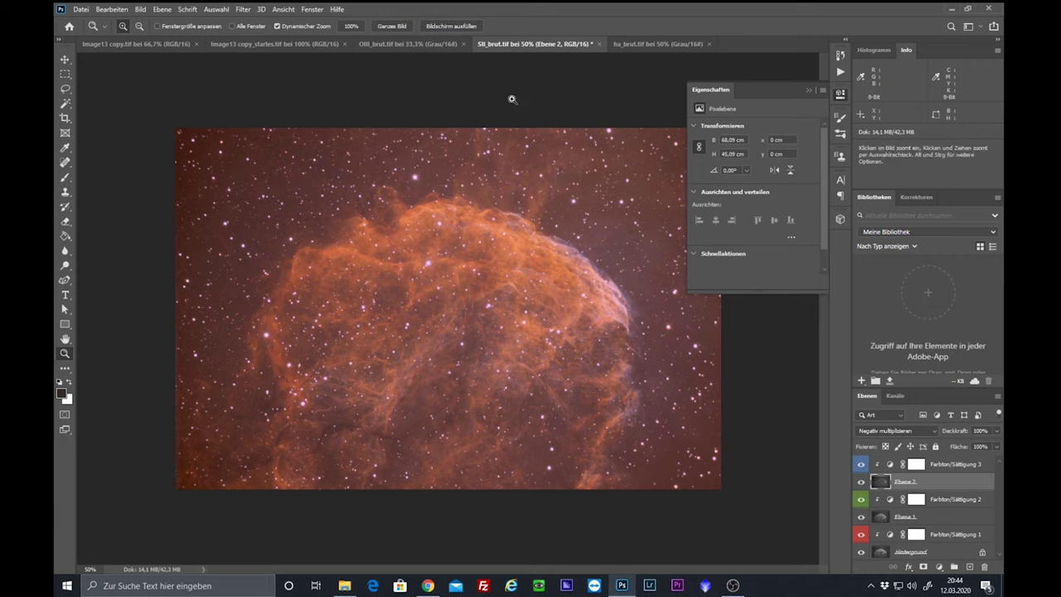
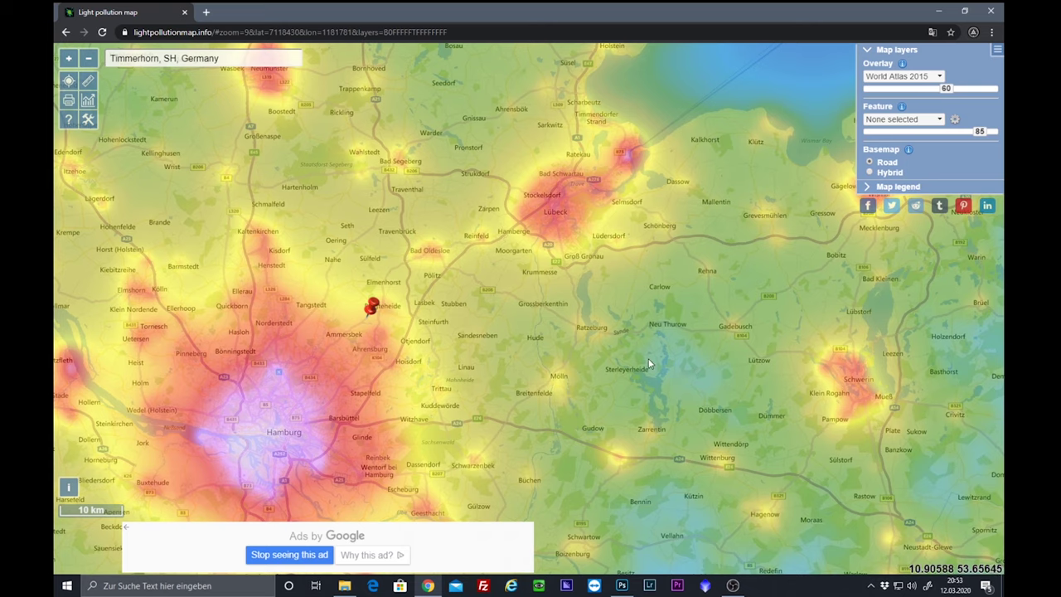
Step: Survey the light pollution around Hamburg and the darker regions to its southeast on the map
drag(693, 429, 634, 208)
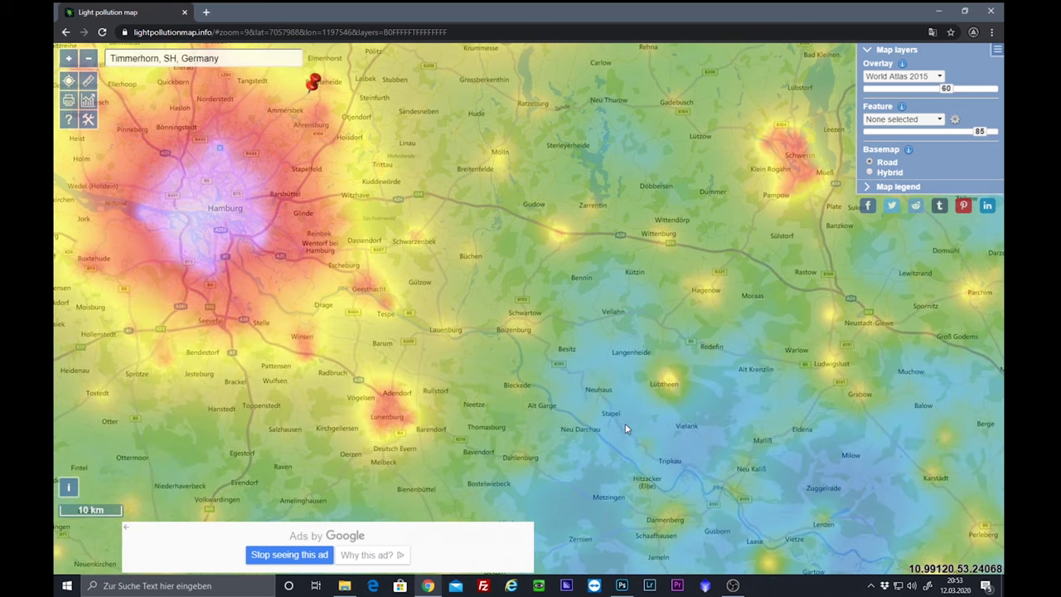
drag(480, 330, 779, 495)
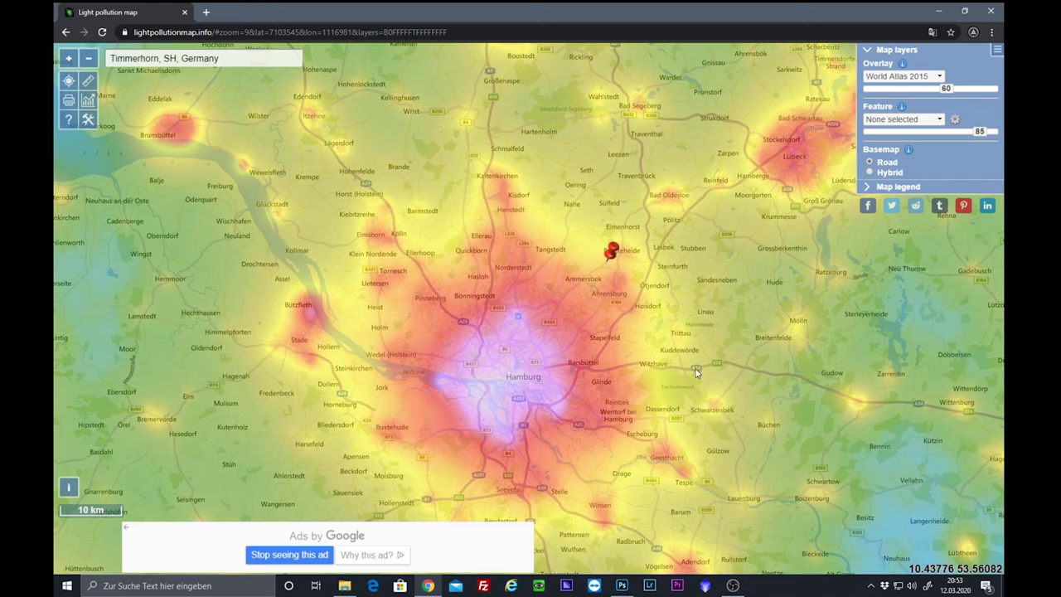
drag(725, 332, 644, 318)
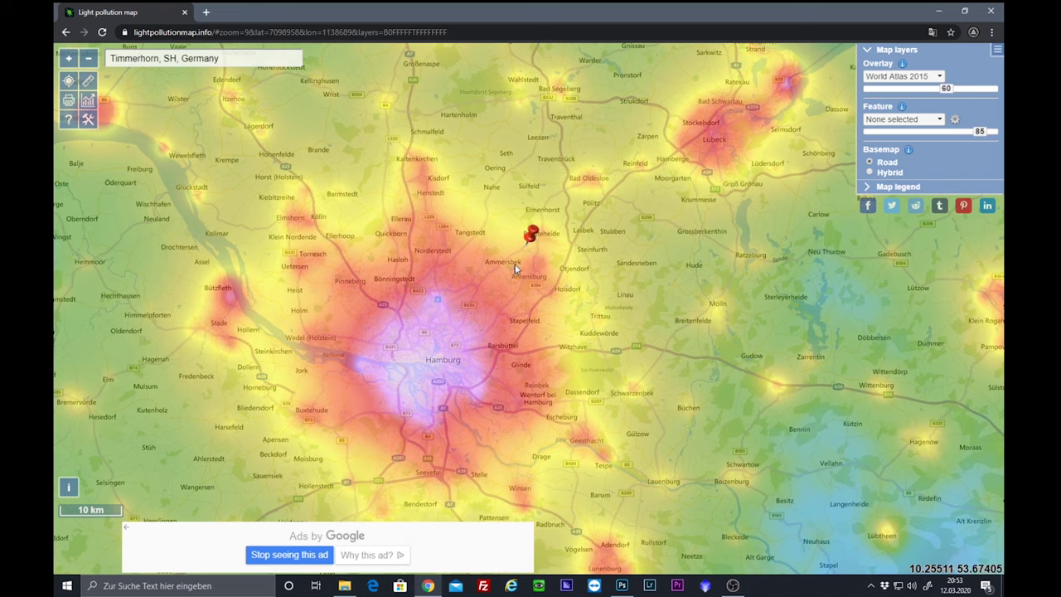
Step: Switch to Photoshop and examine the galaxy, its spiral arms and the surrounding star background in the finished M81 JPEG
click(622, 587)
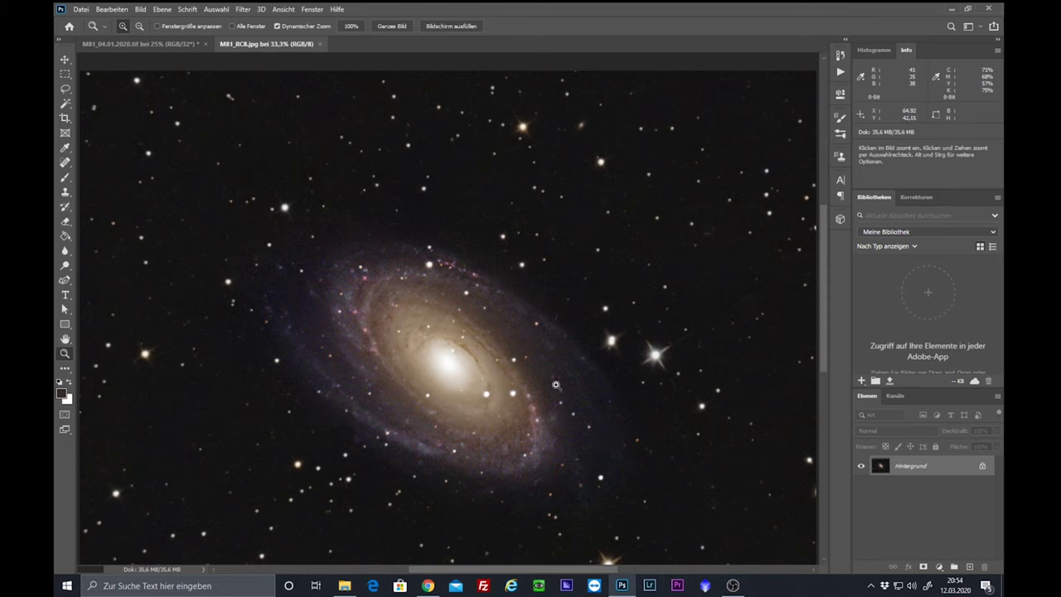
key(space)
drag(242, 412, 452, 372)
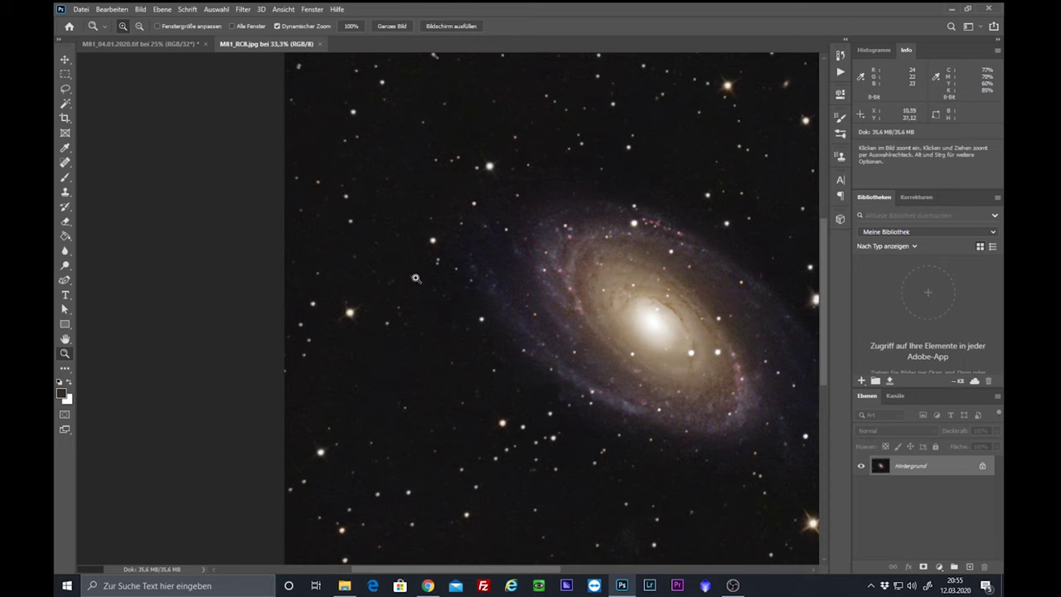
key(space)
drag(630, 185, 400, 183)
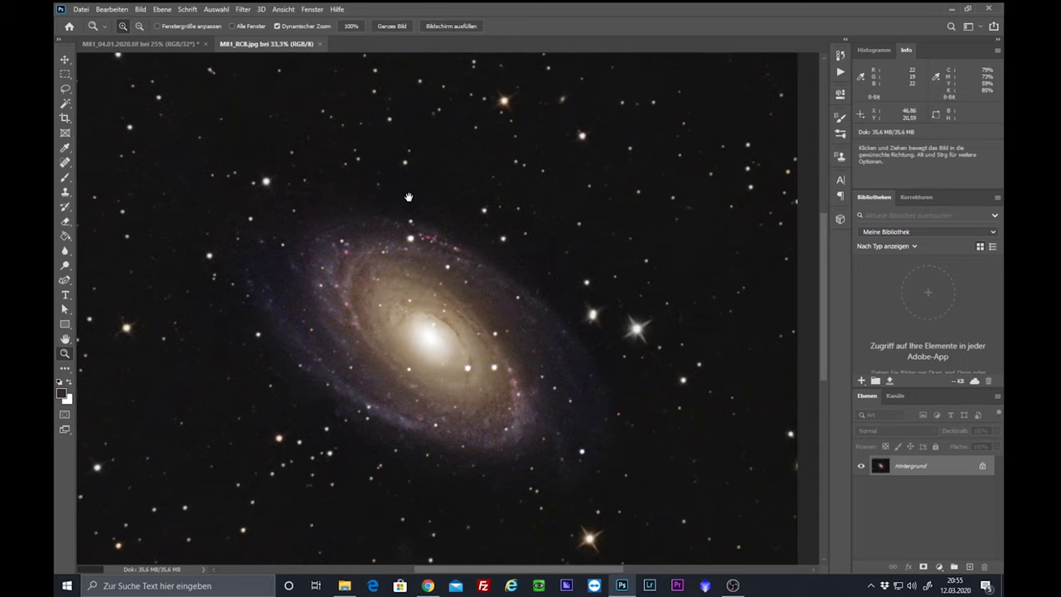
drag(569, 225, 524, 239)
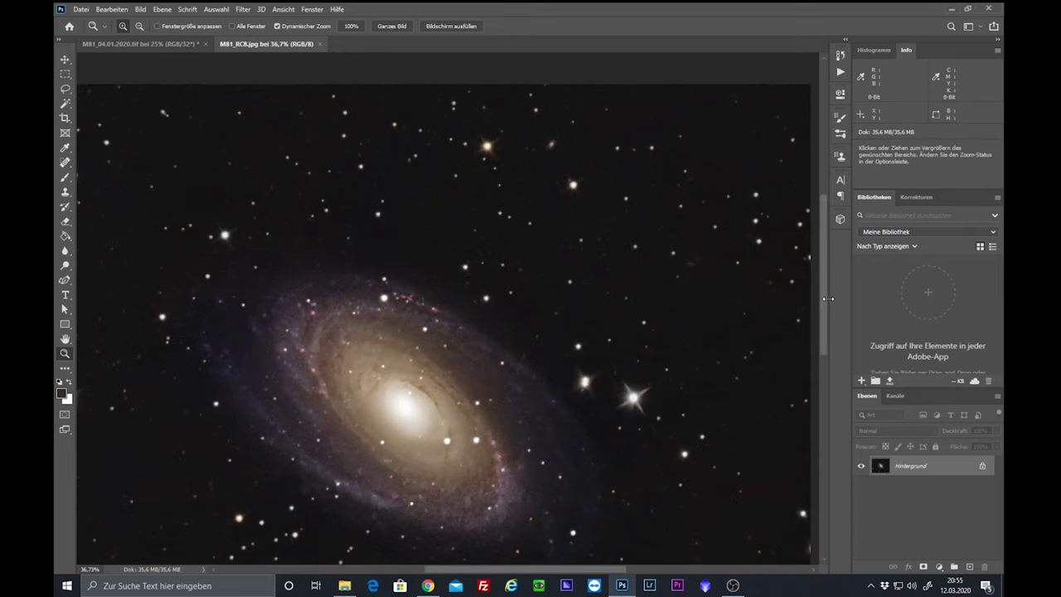
drag(825, 297, 824, 325)
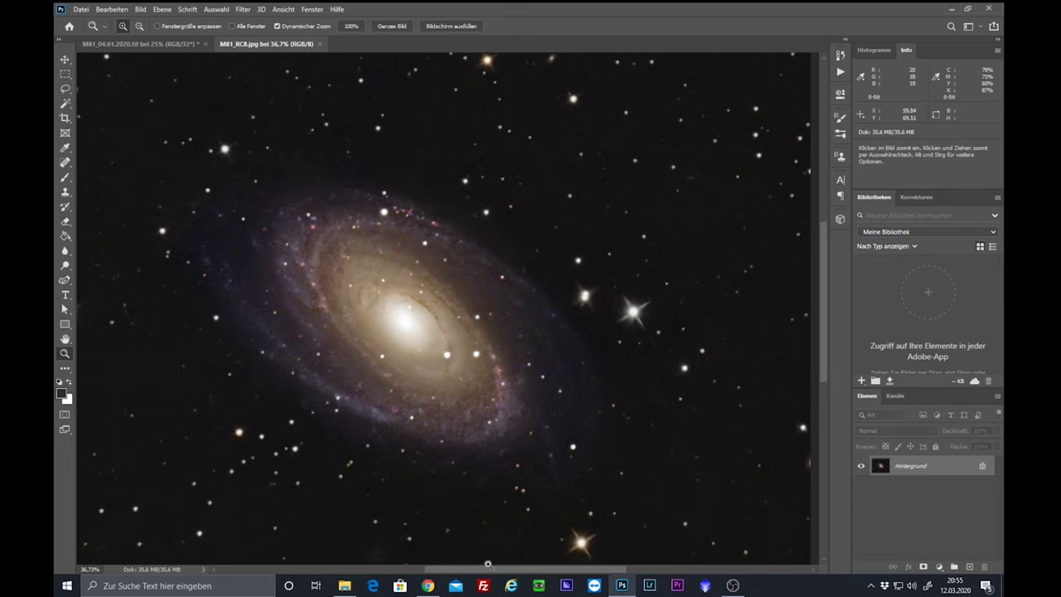
mouse_move(491, 570)
mouse_down()
mouse_move(527, 570)
mouse_move(509, 570)
mouse_up()
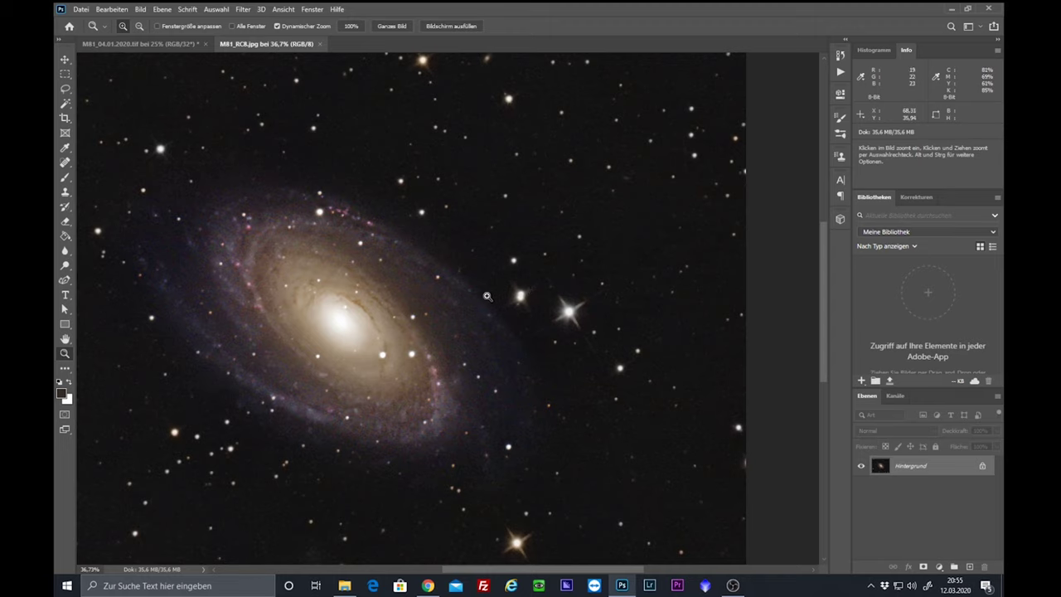
scroll(495, 226, up, 3)
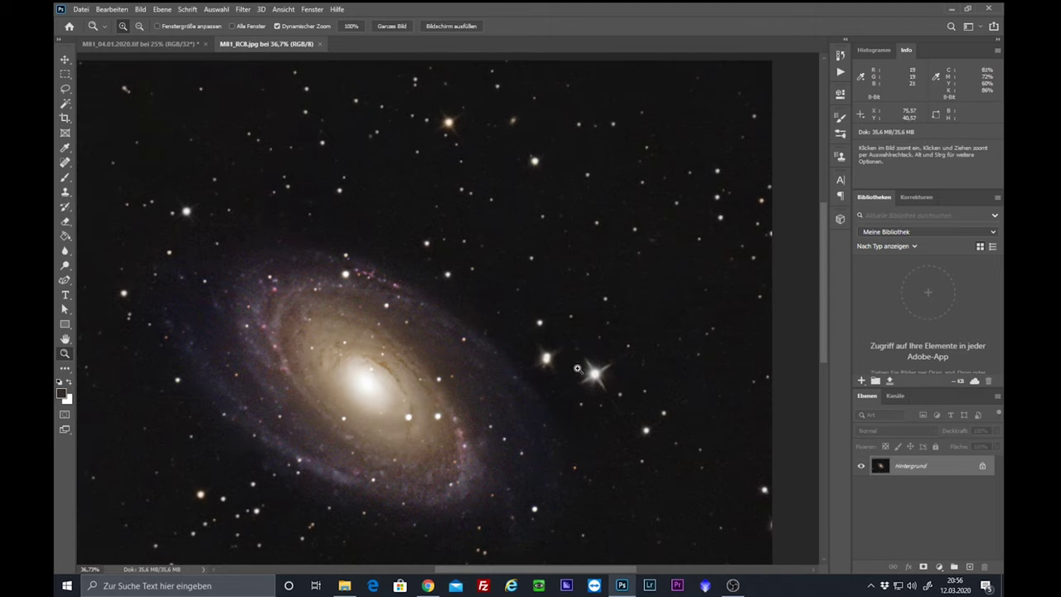
scroll(514, 274, up, 4)
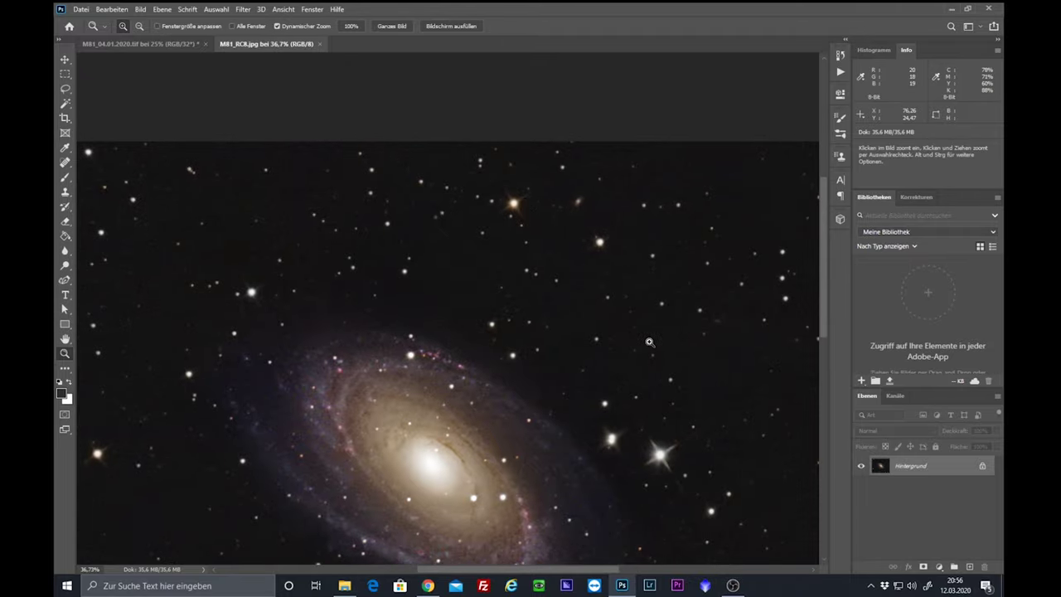
scroll(649, 342, right, 5)
scroll(649, 342, down, 3)
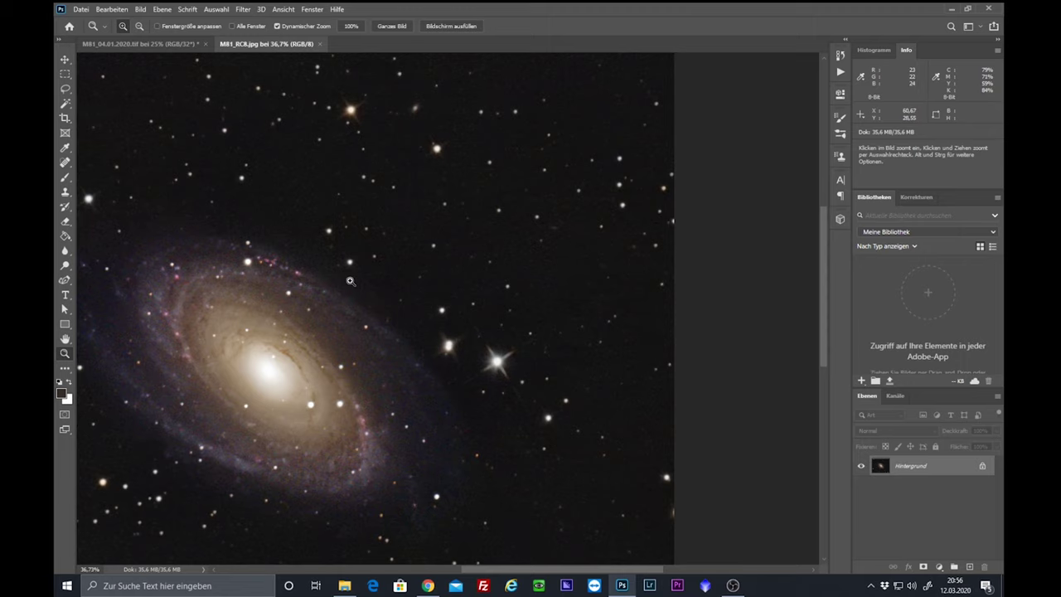
drag(324, 288, 555, 255)
drag(206, 419, 246, 289)
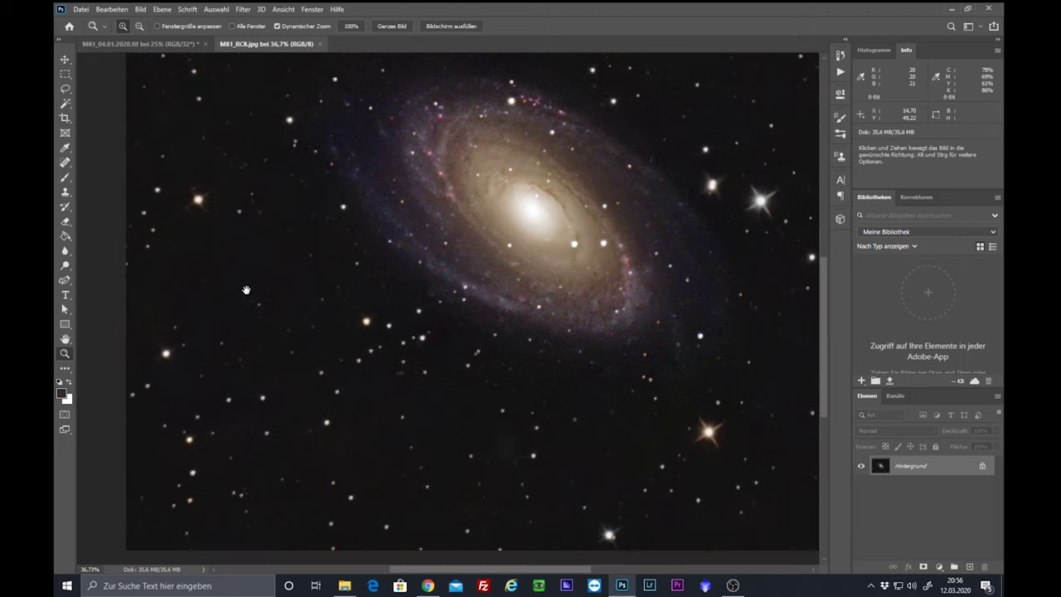
drag(246, 251, 216, 406)
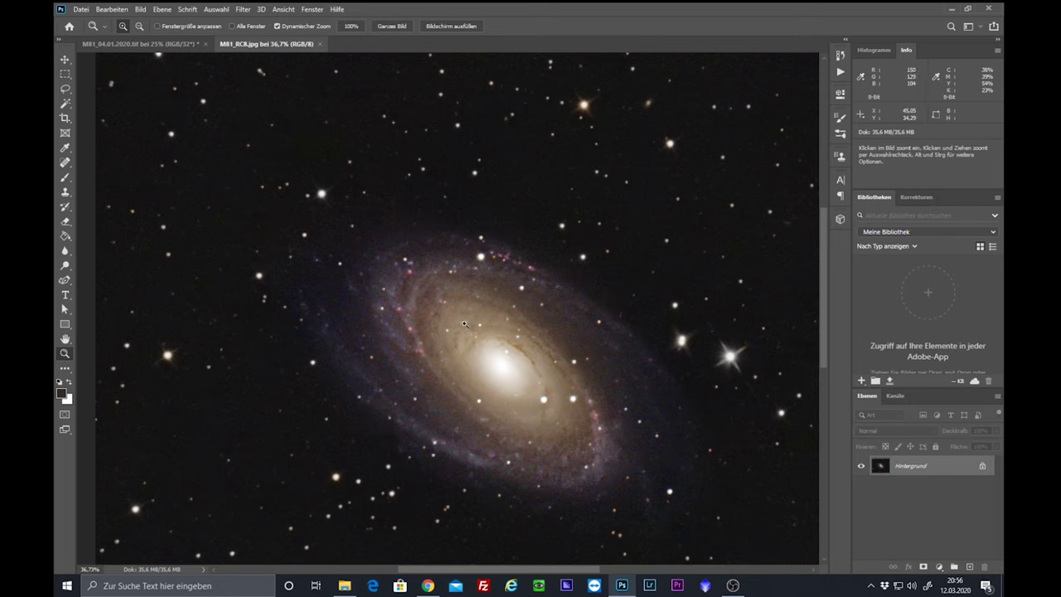
Step: View the whole M81 JPEG at 25% and compare it with the unprocessed M81_04.01.2020.tif
key(alt)
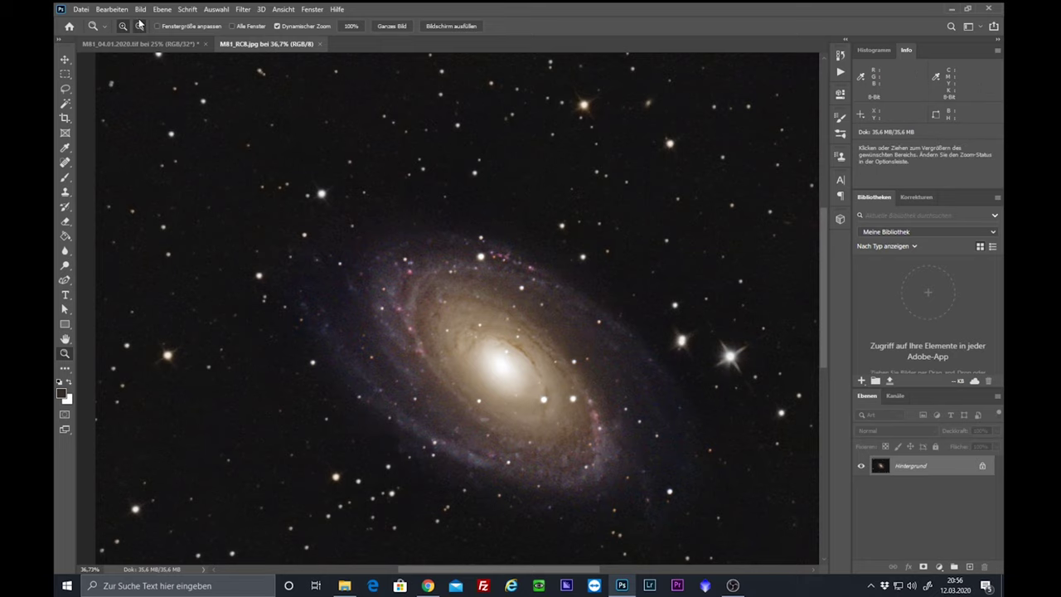
alt+click(529, 304)
alt+click(655, 356)
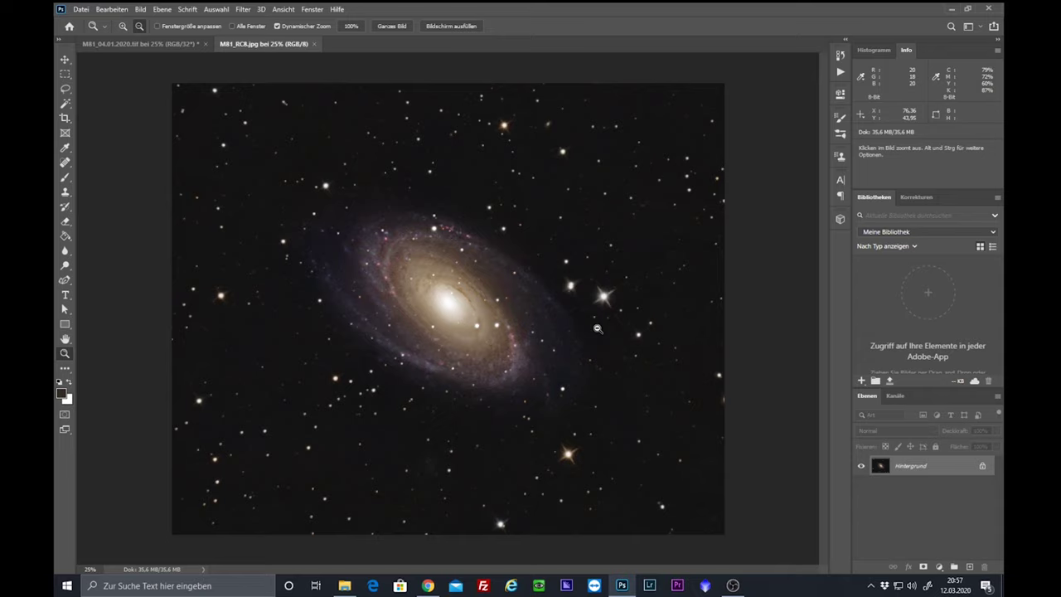
click(119, 42)
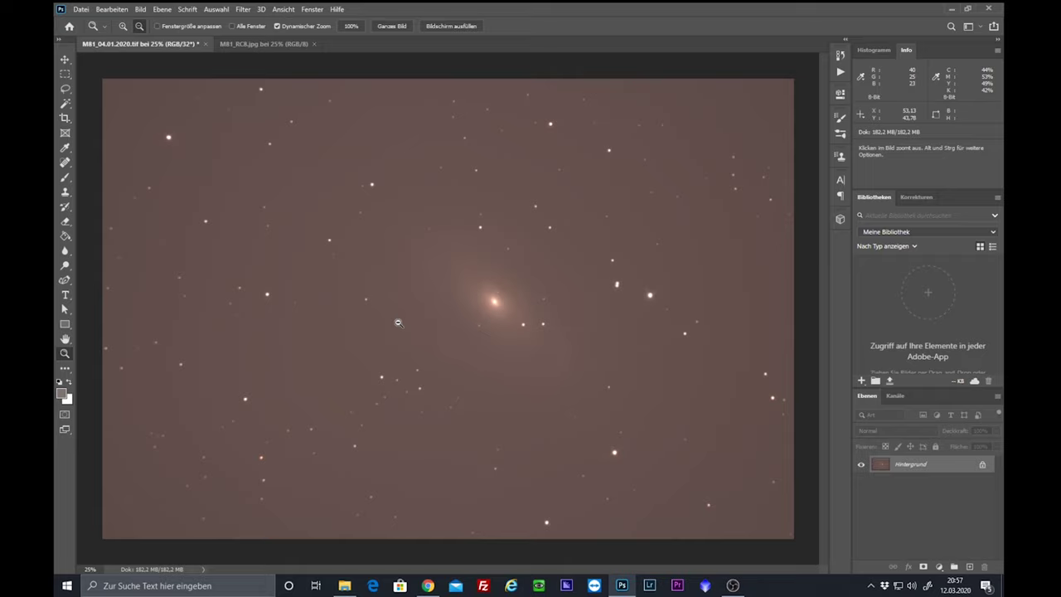
Step: Switch to PixInsight and auto-stretch the M81_04_01_2020 view with ScreenTransferFunction using unlinked channels, keeping its window clear of the image
key(alt+Tab)
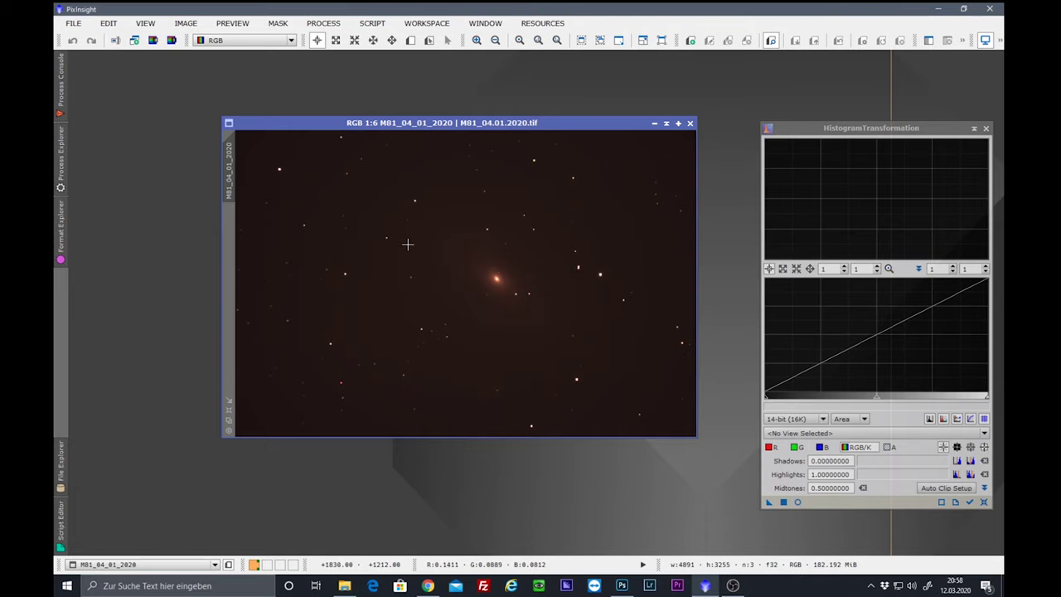
click(324, 24)
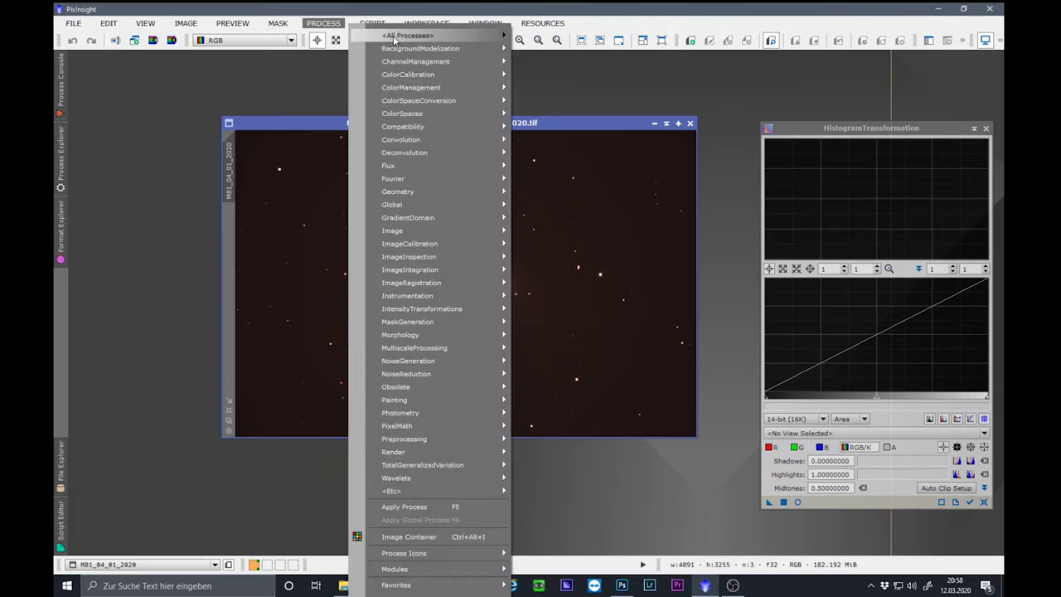
mouse_move(389, 38)
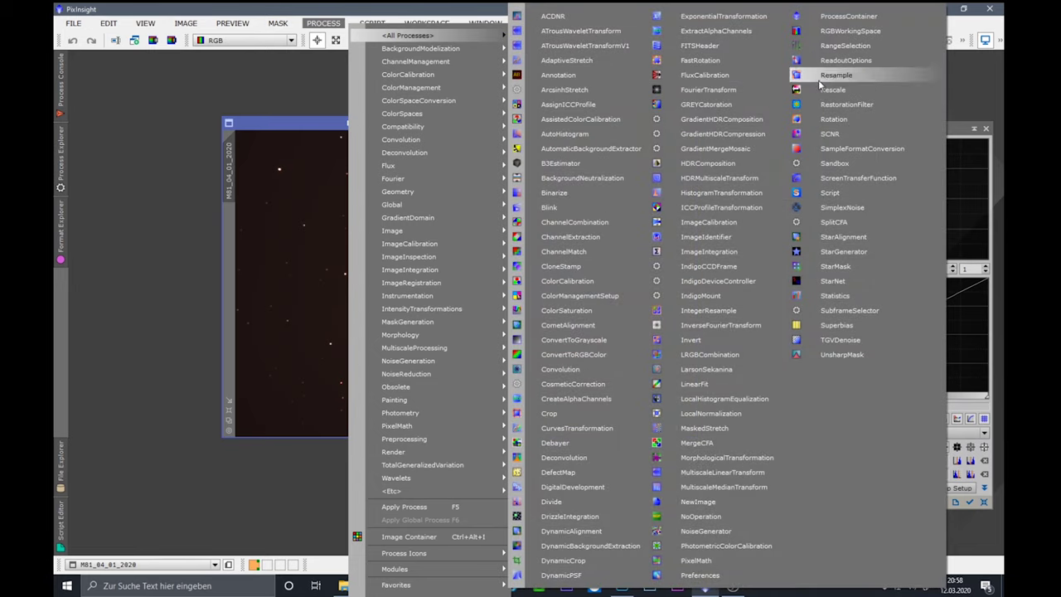
click(861, 178)
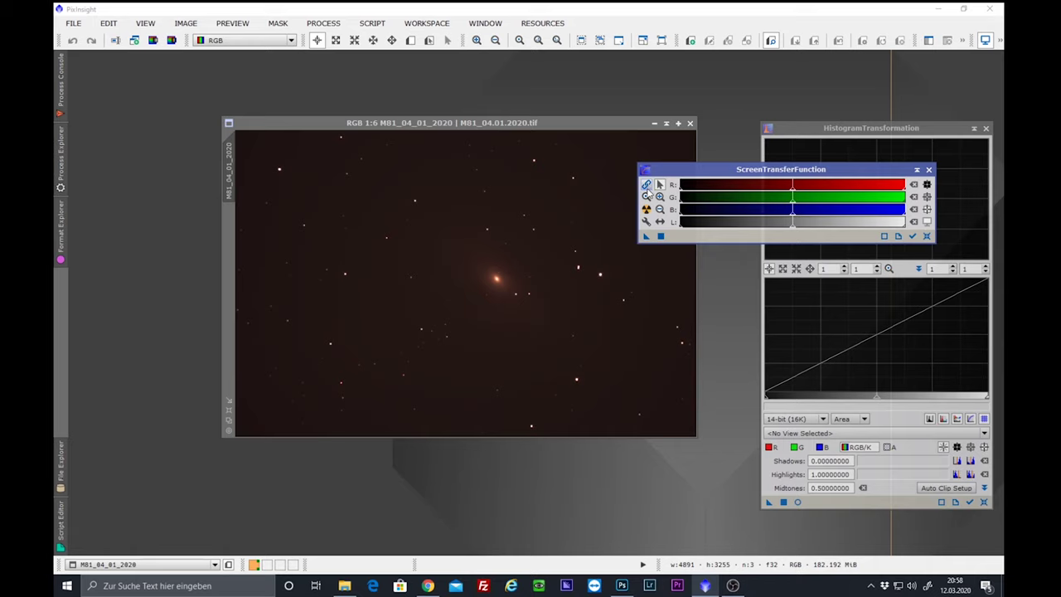
click(646, 210)
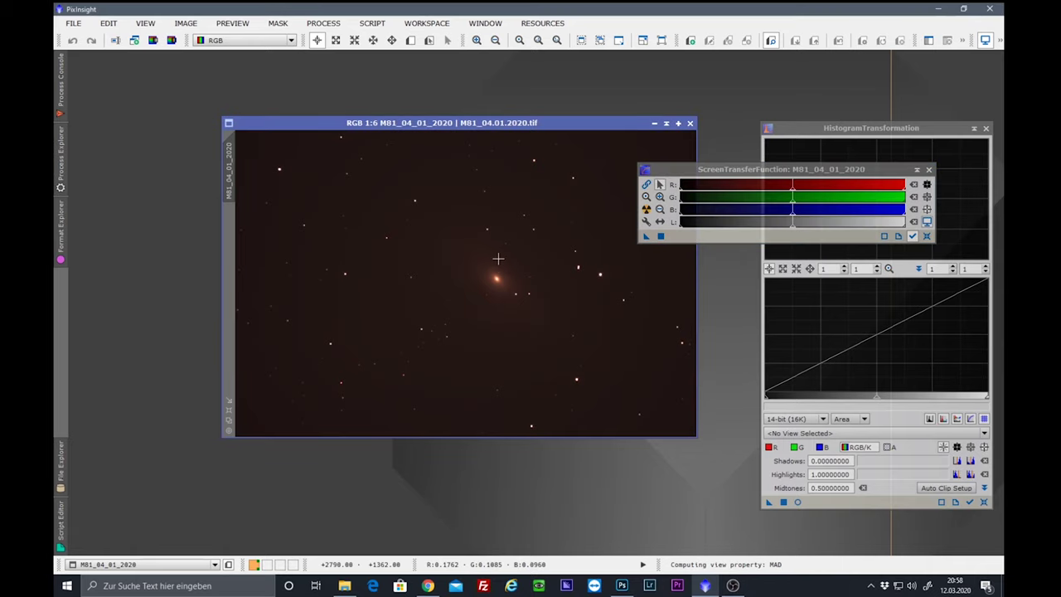
drag(686, 173, 774, 140)
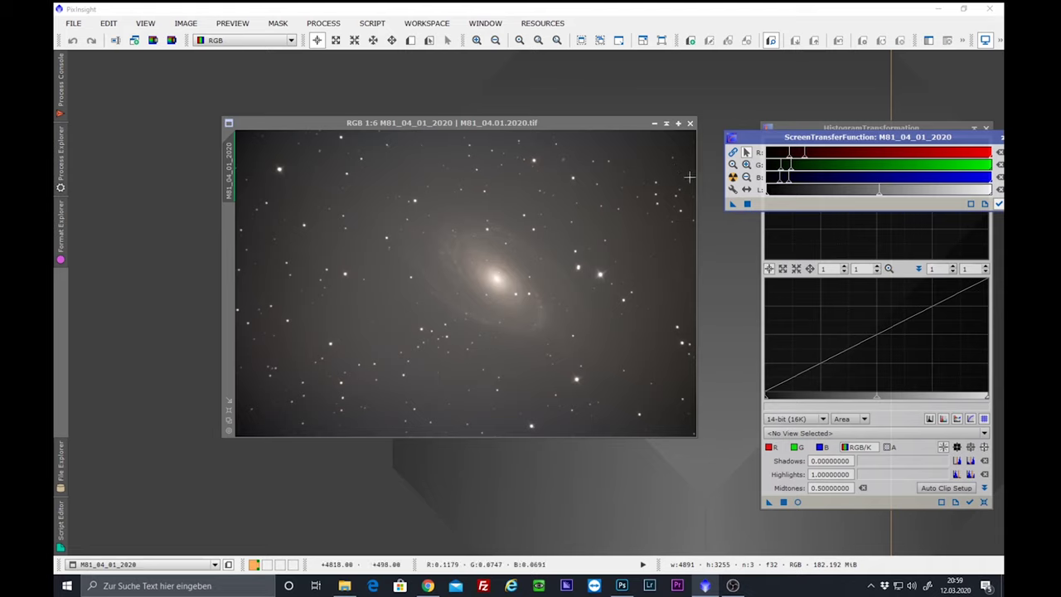
Step: Examine the stretched M81 image up close for background gradients around the galaxy and toward the edges, ending with the whole frame
scroll(513, 290, up, 2)
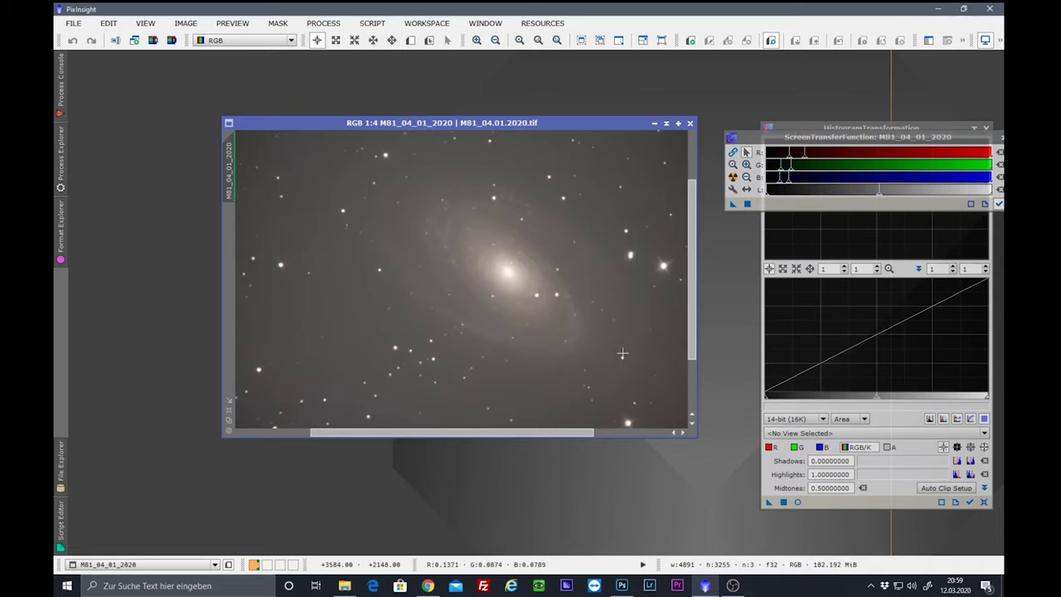
scroll(585, 278, up, 1)
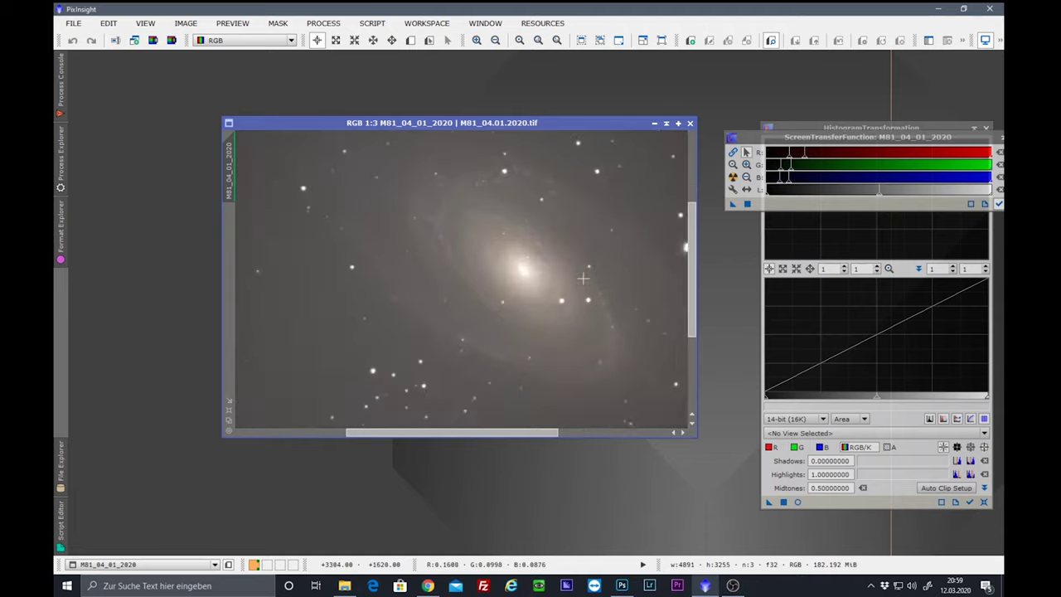
drag(469, 436, 554, 437)
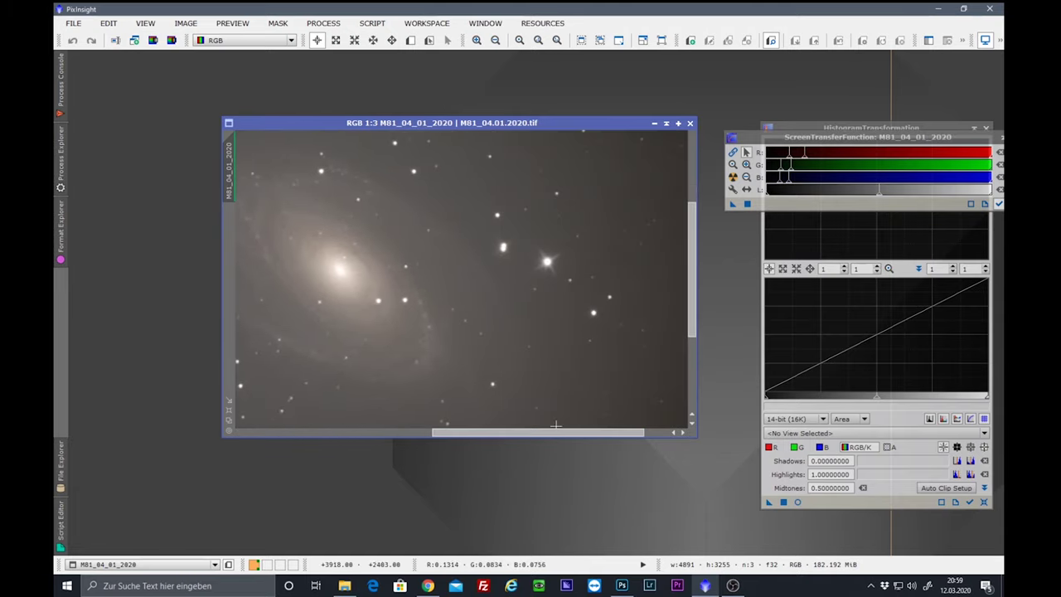
drag(693, 274, 689, 229)
scroll(461, 266, up, 1)
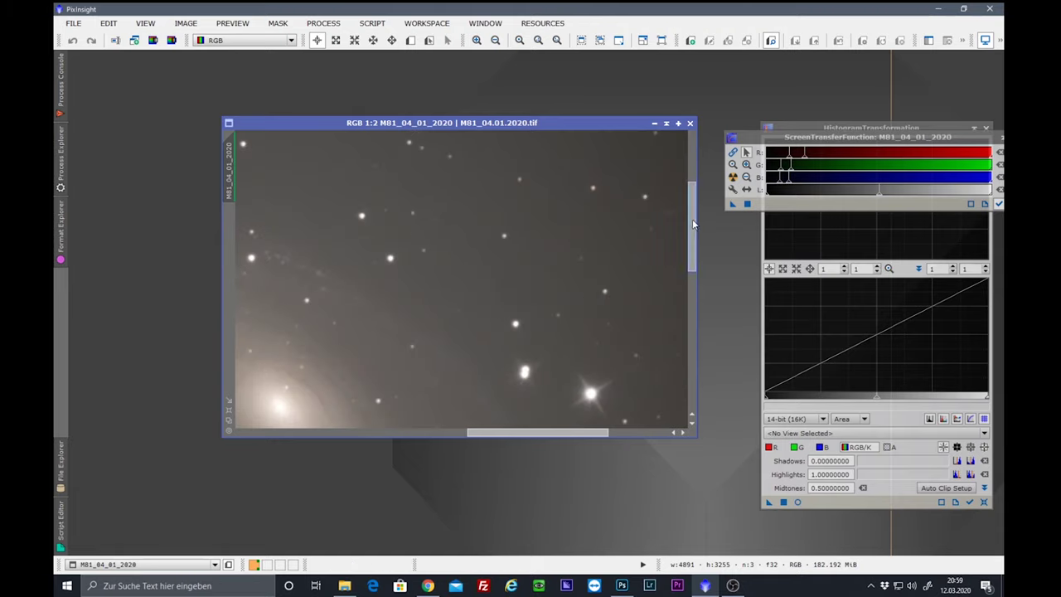
drag(693, 214, 693, 355)
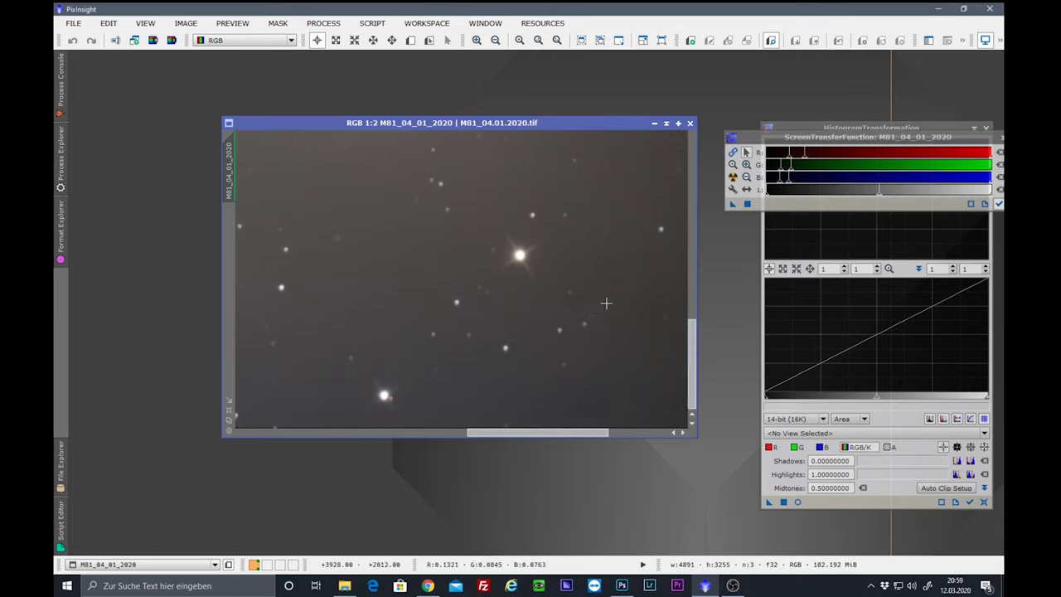
scroll(558, 289, down, 3)
scroll(558, 289, down, 2)
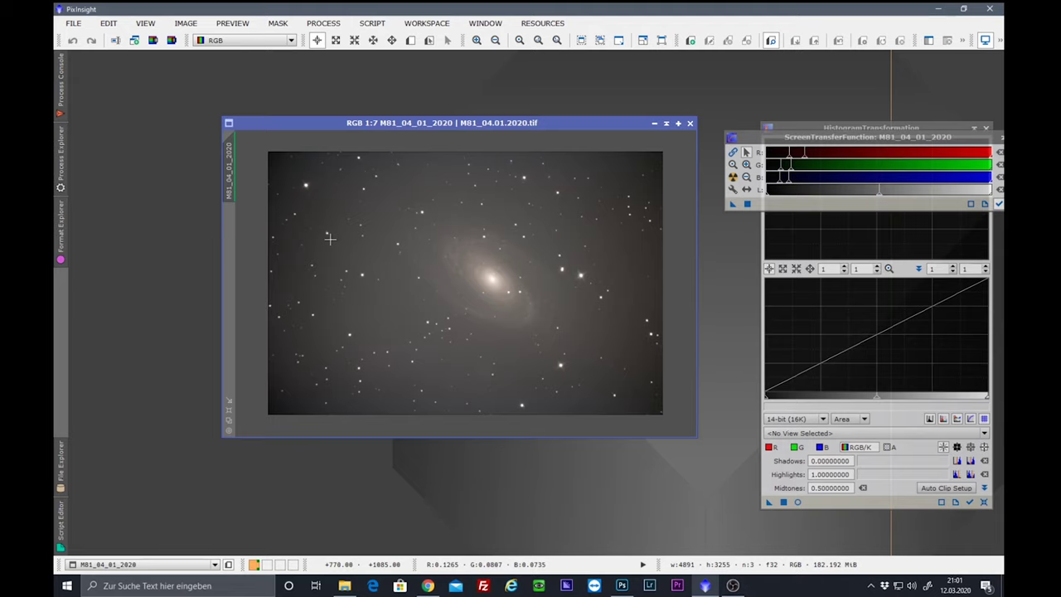
Step: Start DynamicBackgroundExtraction on the M81_04_01_2020 image, with the image window moved clear of the process windows
drag(332, 123, 253, 83)
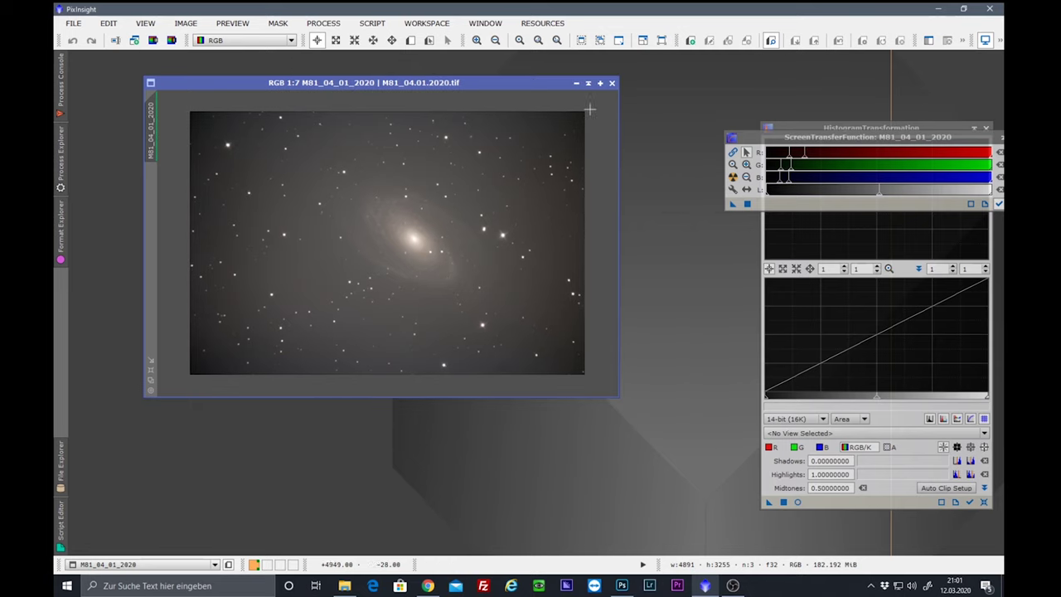
click(324, 22)
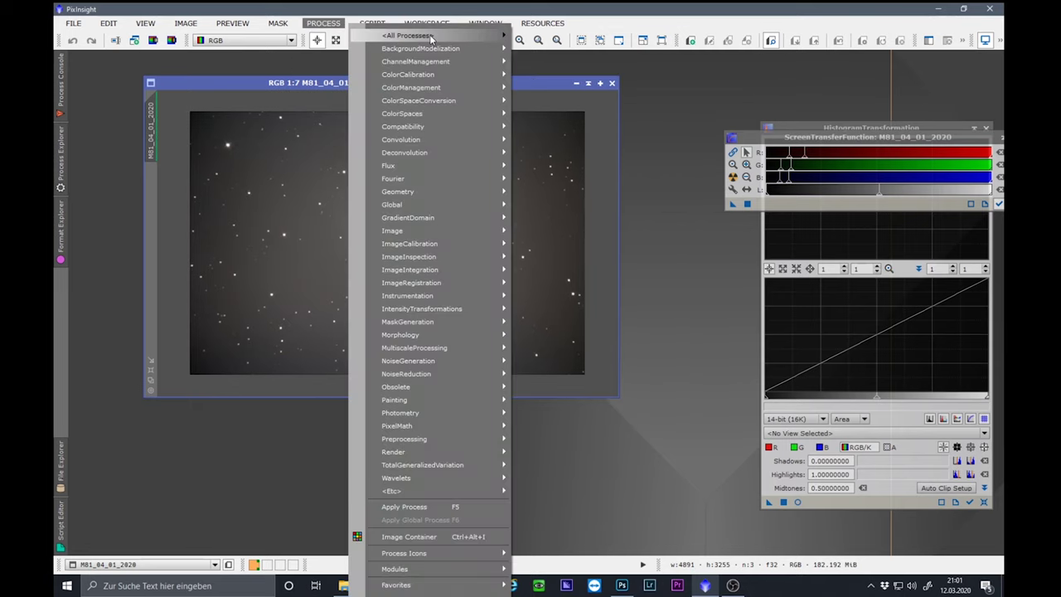
mouse_move(493, 37)
click(644, 150)
click(378, 233)
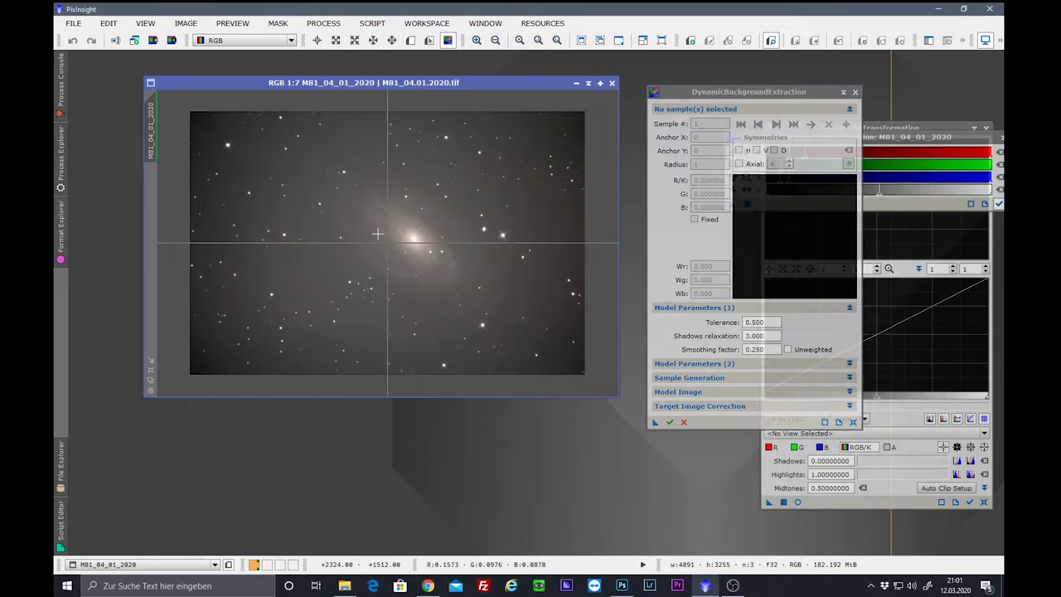
Step: Place DynamicBackgroundExtraction samples close to the four corners of the M81 image
click(199, 122)
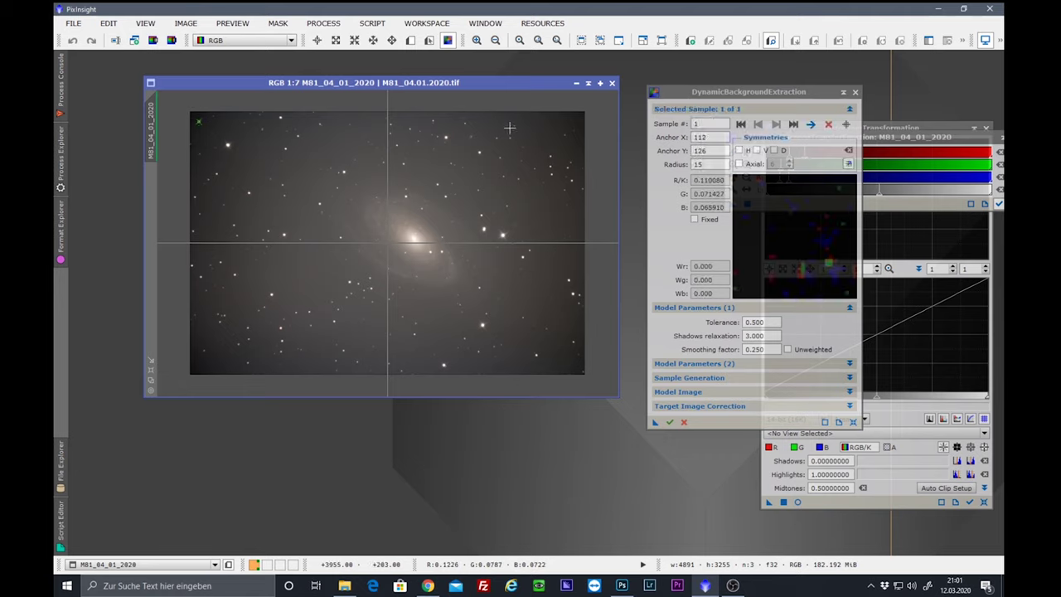
click(568, 119)
click(562, 360)
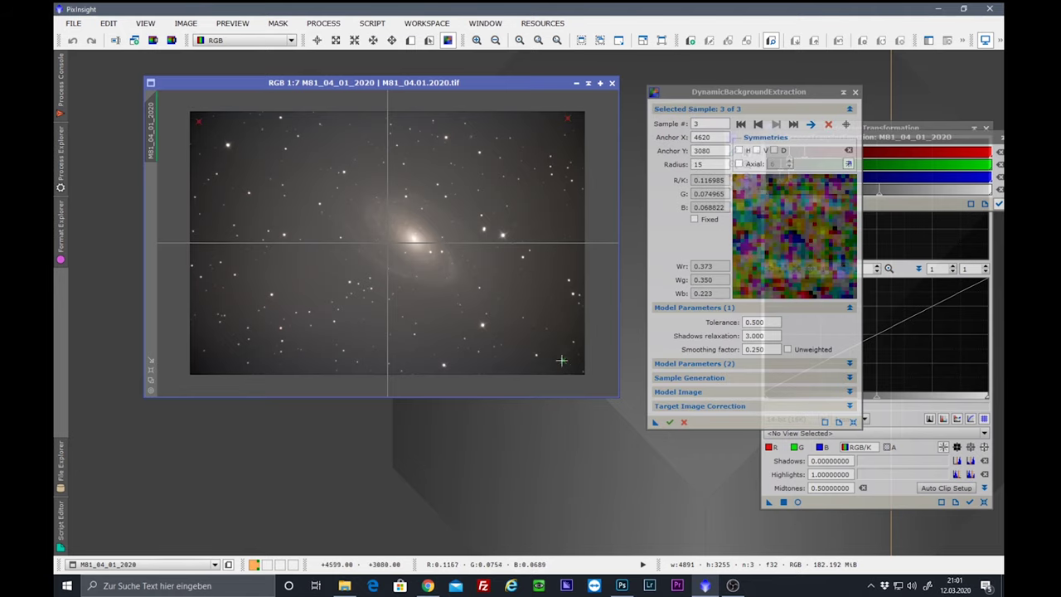
click(196, 367)
Step: Add eleven background samples on star-free sky left of, above and right of the galaxy, keeping clear of its halo
click(279, 307)
click(232, 191)
click(316, 144)
click(257, 155)
click(441, 159)
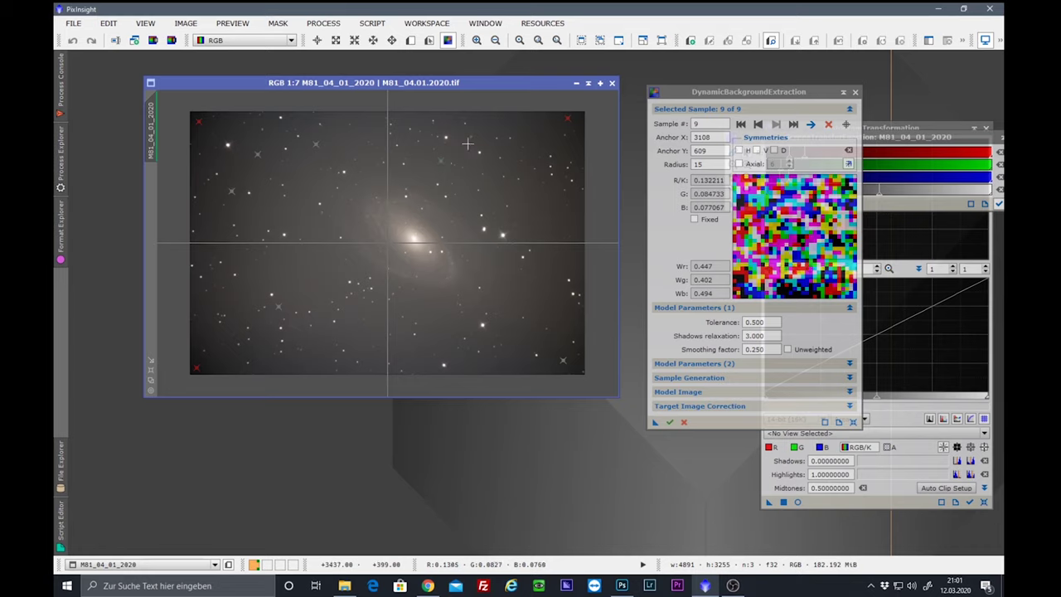
click(493, 128)
click(505, 155)
click(542, 130)
click(537, 211)
click(568, 222)
click(548, 300)
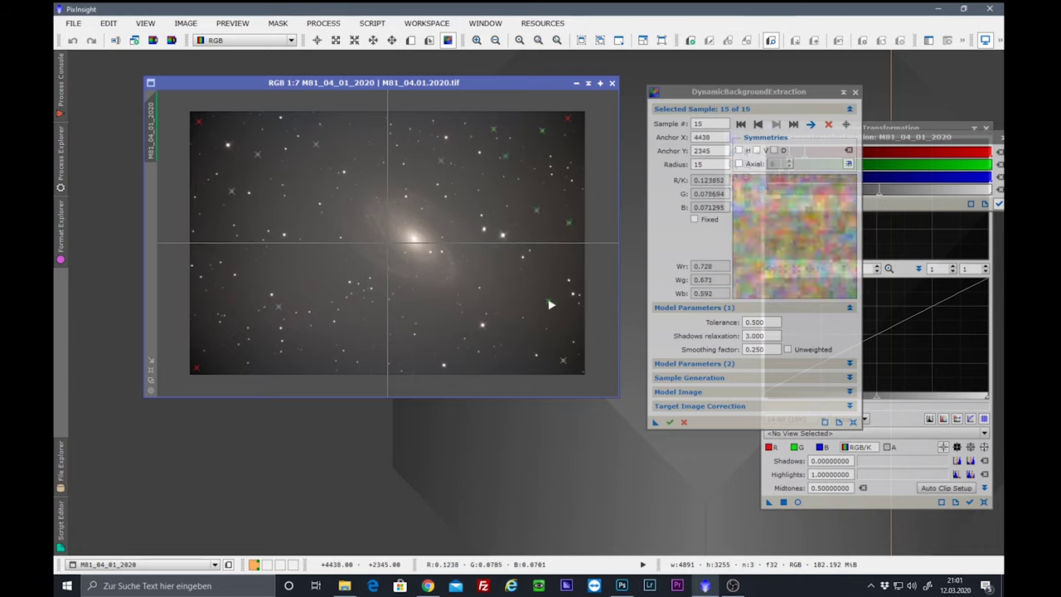
Step: Add ten background samples from the image's lower right along the sky below the galaxy to its lower-left area
click(490, 373)
click(512, 356)
click(412, 351)
click(346, 334)
click(298, 282)
click(323, 267)
click(301, 262)
click(246, 288)
click(227, 362)
click(202, 337)
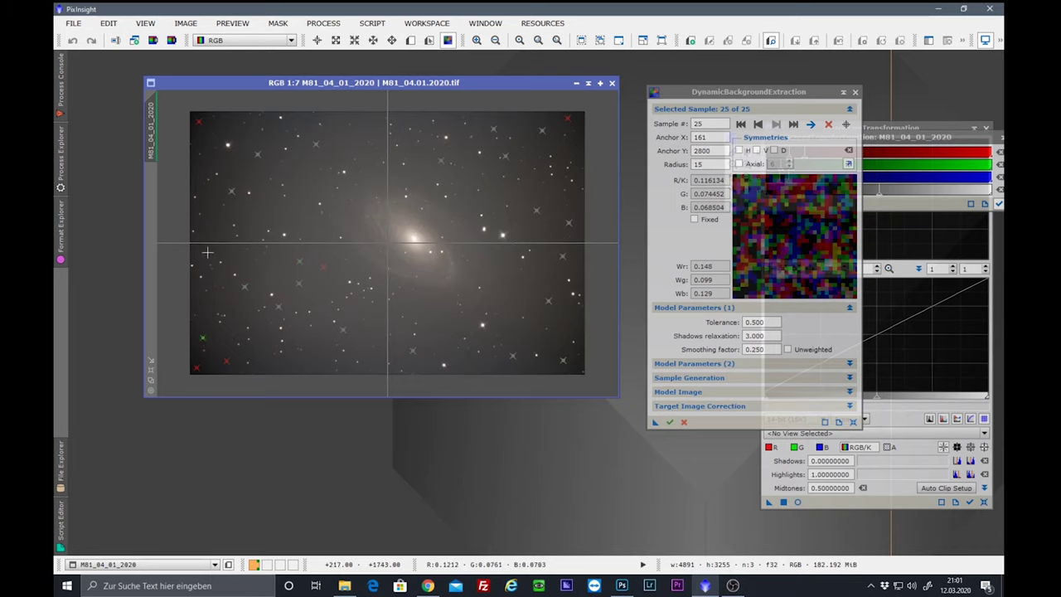
Step: Fill the gaps with twelve more background samples along the image's left edge, in its upper-left area and along its lower edge
click(200, 250)
click(216, 222)
click(196, 165)
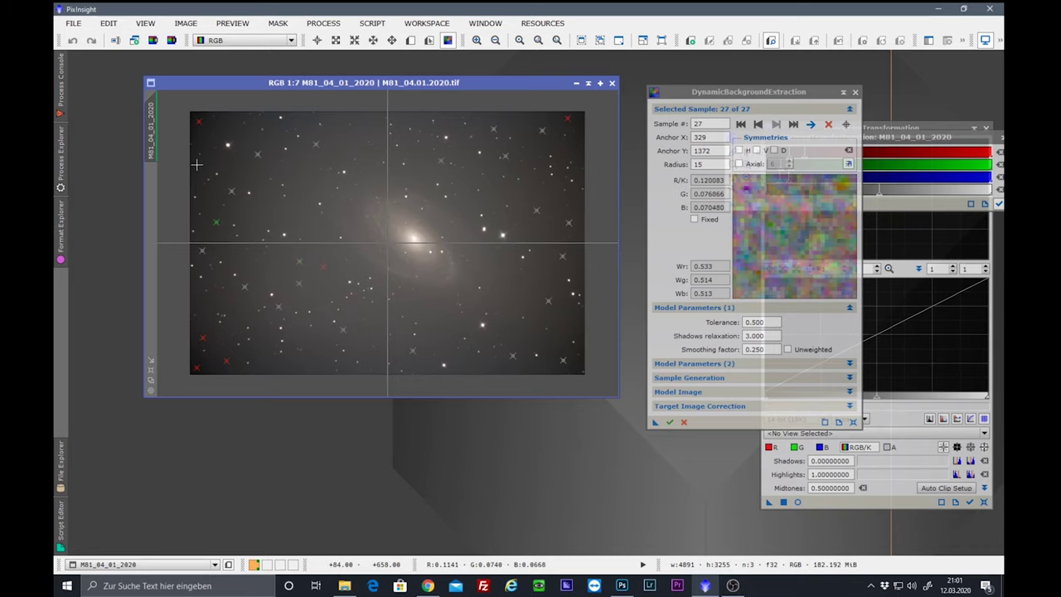
click(200, 130)
click(221, 120)
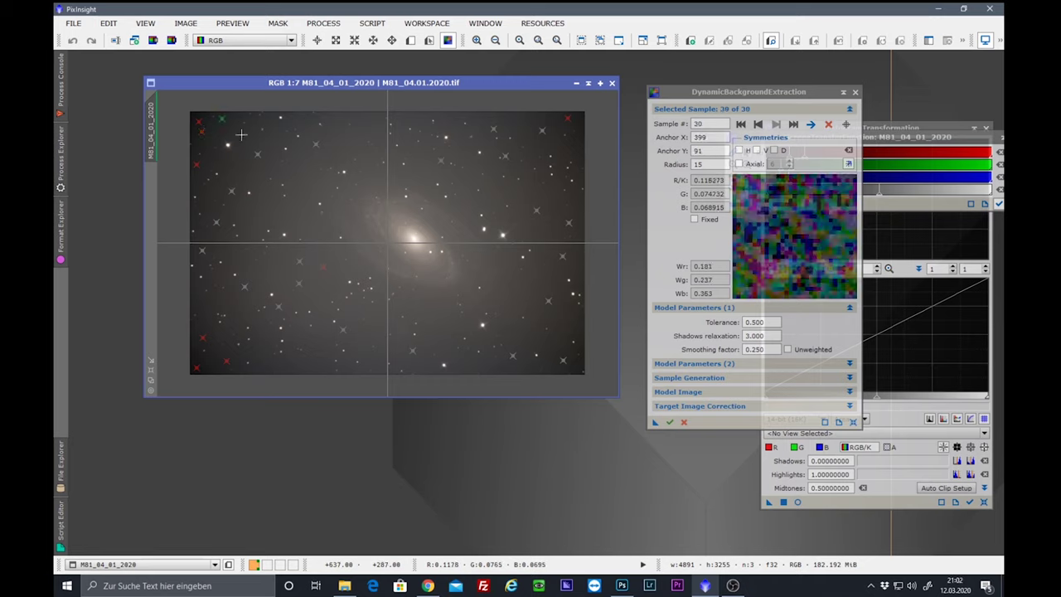
click(306, 185)
click(303, 225)
click(259, 202)
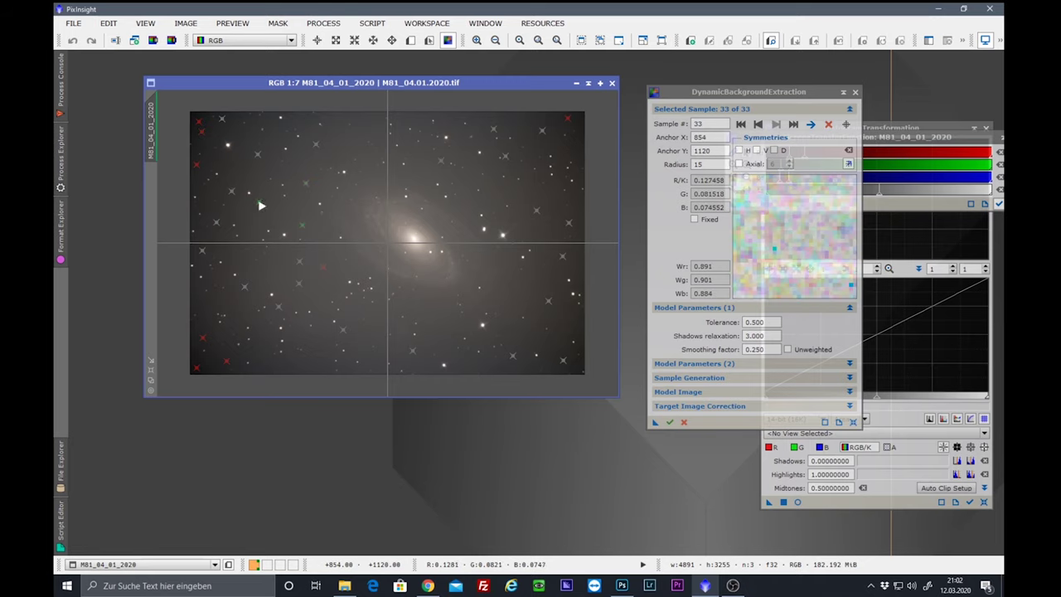
click(563, 324)
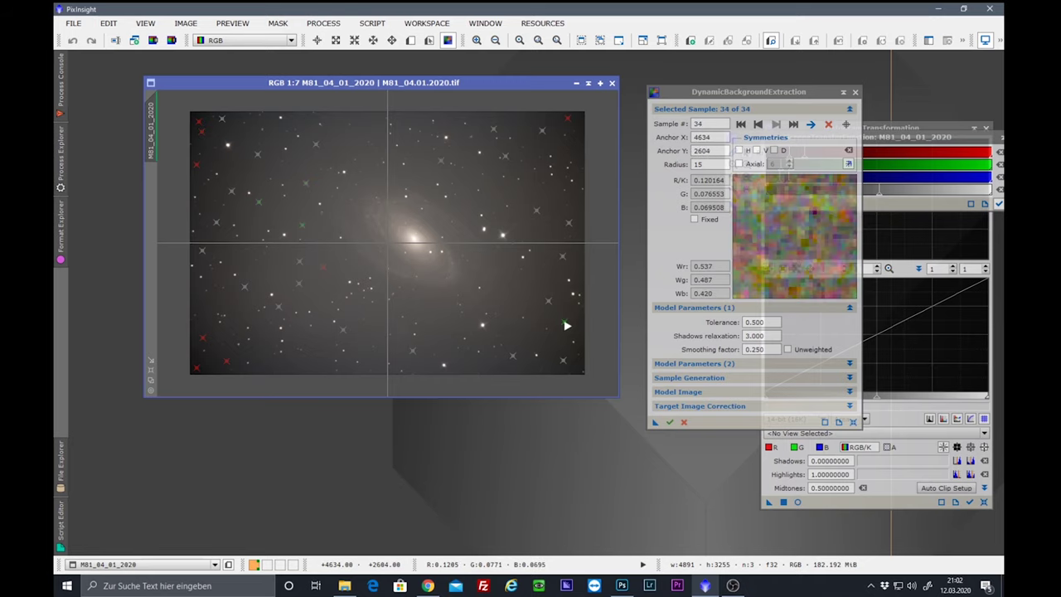
click(551, 368)
click(502, 368)
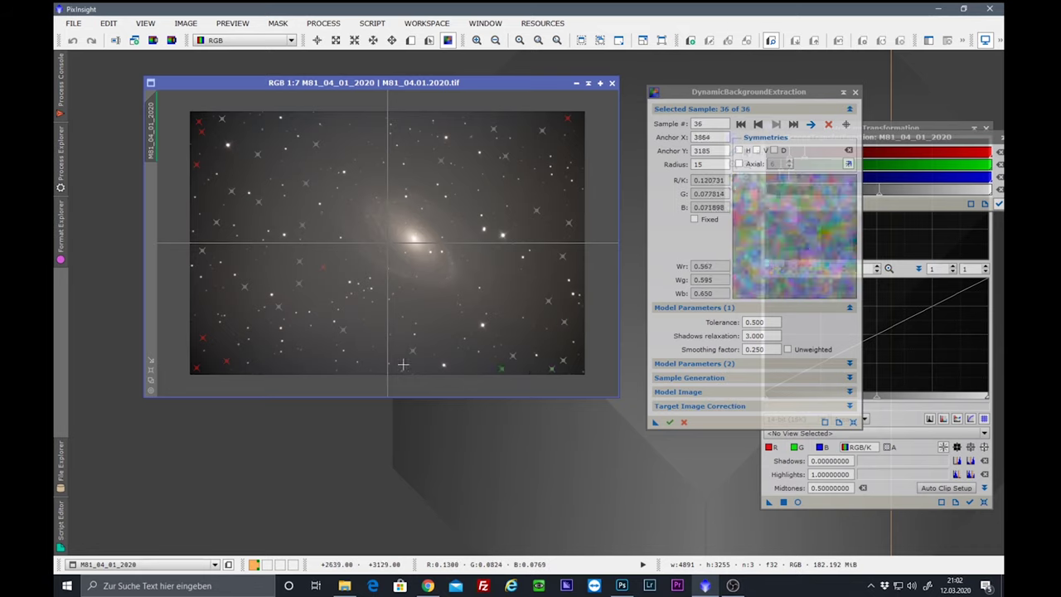
click(286, 363)
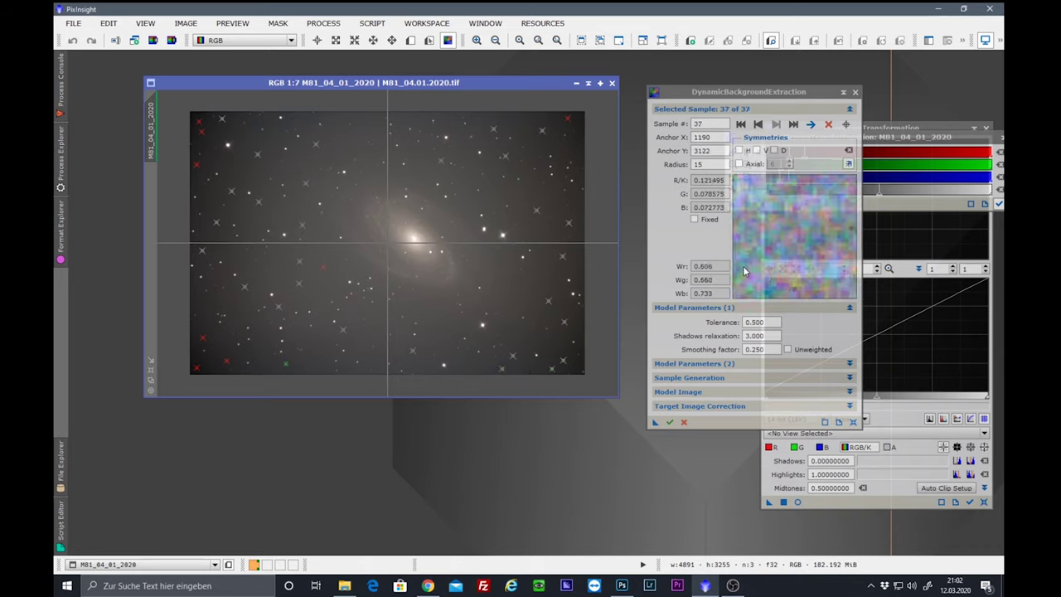
Step: Set the background model's tolerance to 1.000 and run DynamicBackgroundExtraction on the M81 image
click(760, 321)
text(1)
key(Tab)
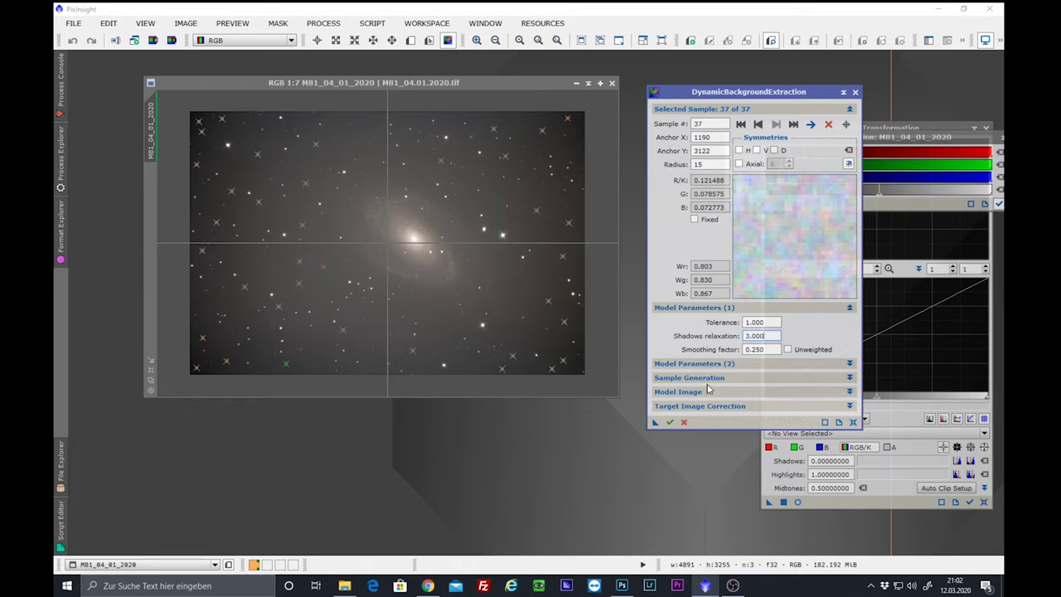
click(670, 422)
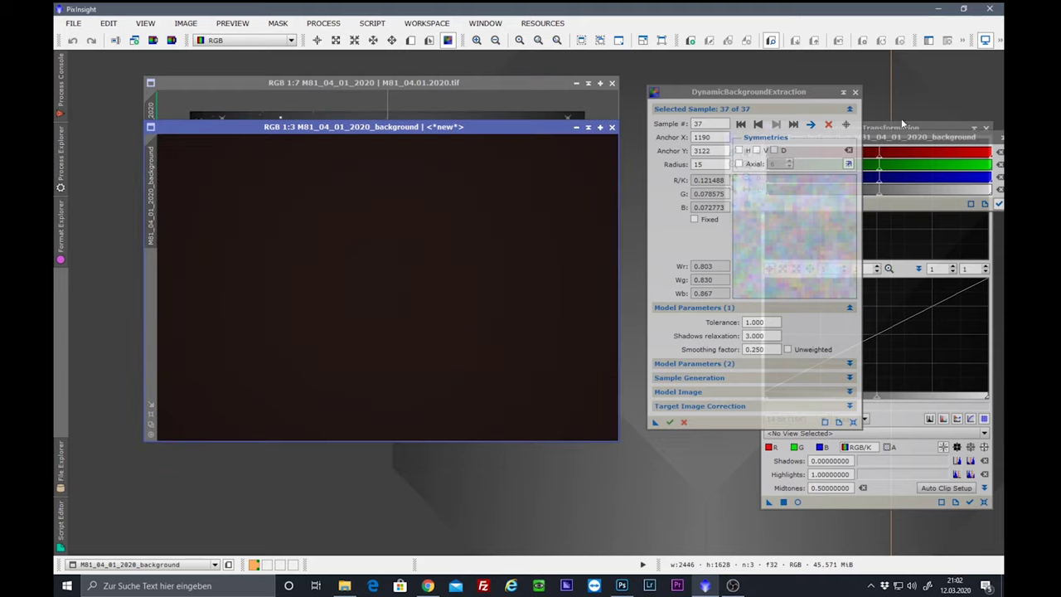
Step: Auto-stretch the M81_04_01_2020_background view with ScreenTransferFunction and move its window down to inspect the extracted gradient model
click(906, 134)
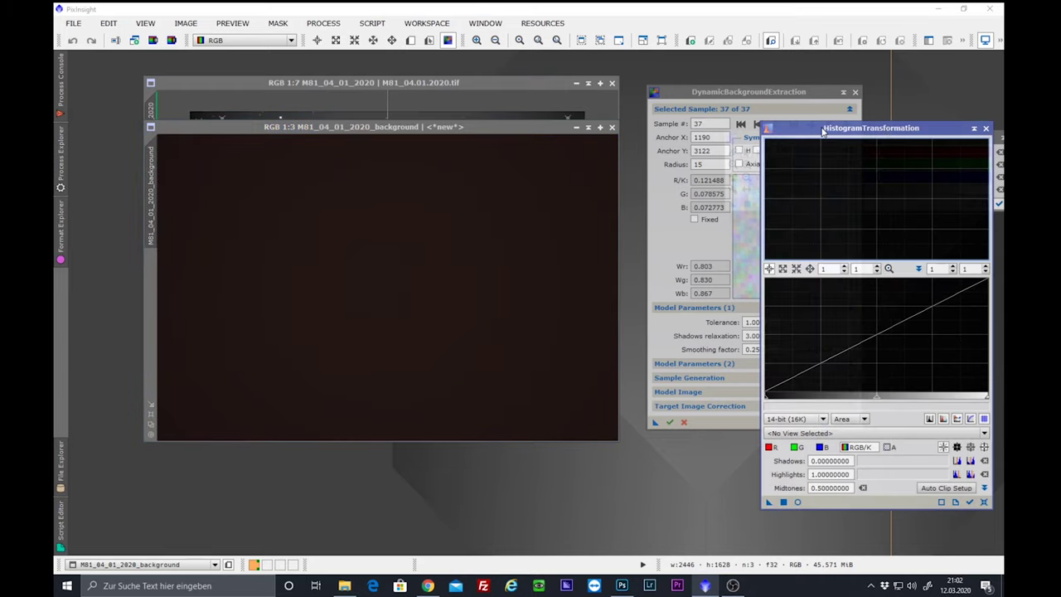
drag(823, 133, 799, 232)
click(892, 143)
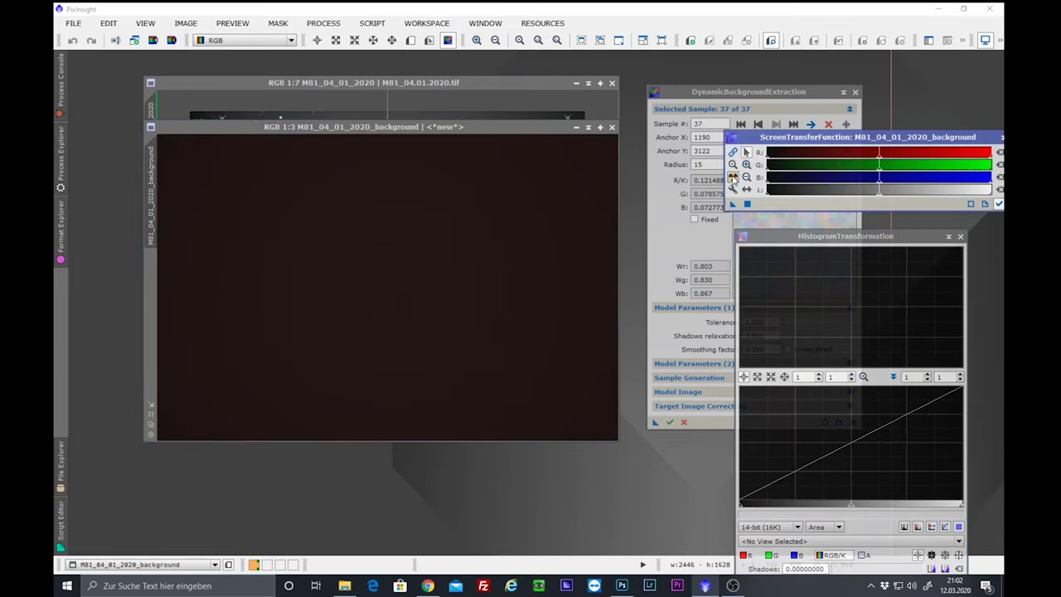
click(732, 177)
drag(476, 127, 464, 190)
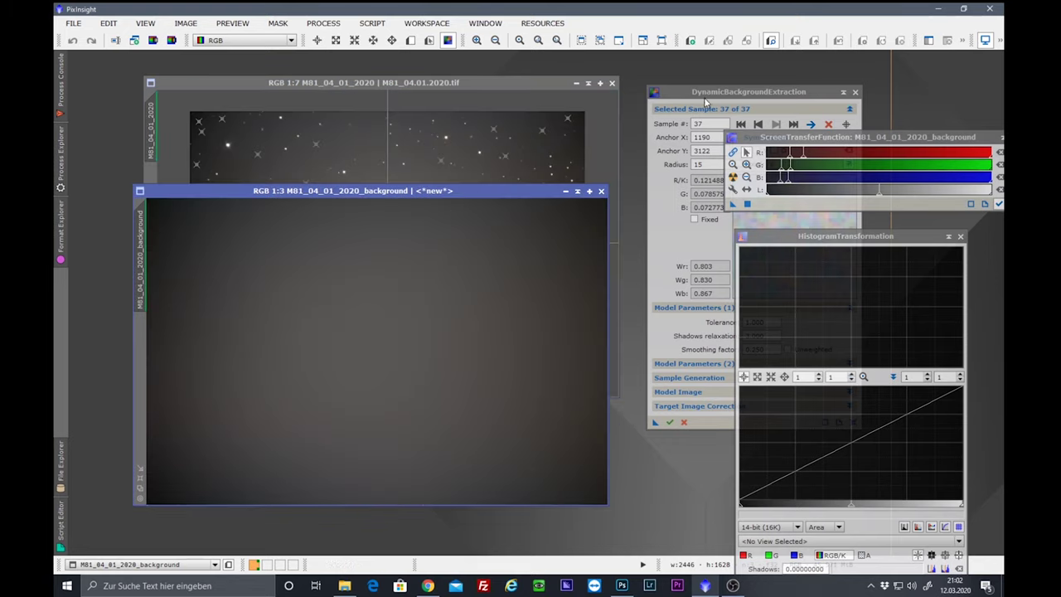
Step: Set the DynamicBackgroundExtraction target image correction to Subtraction and move the process window clear
click(704, 92)
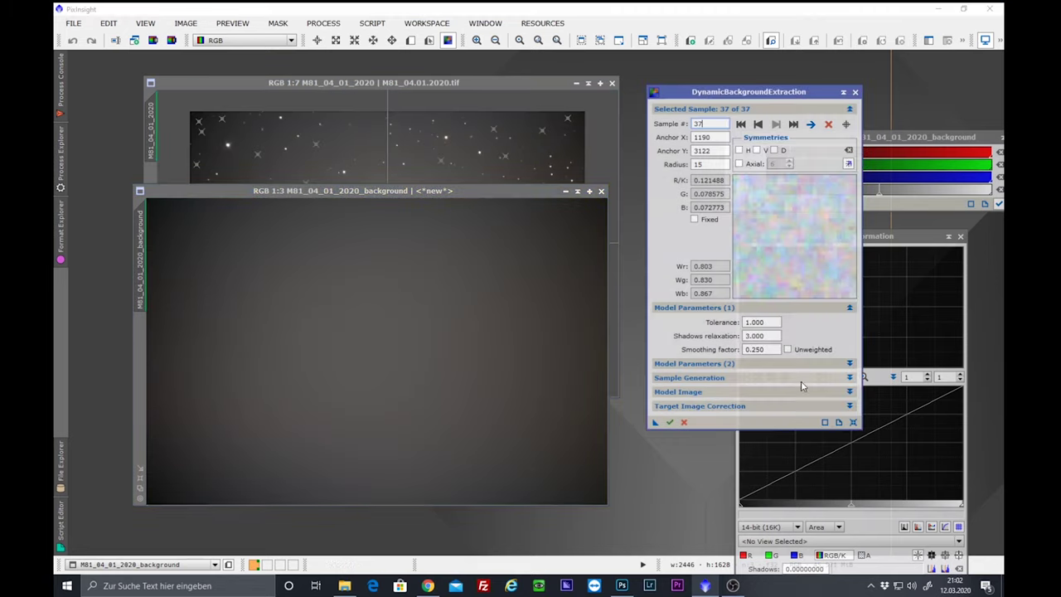
click(850, 408)
click(850, 420)
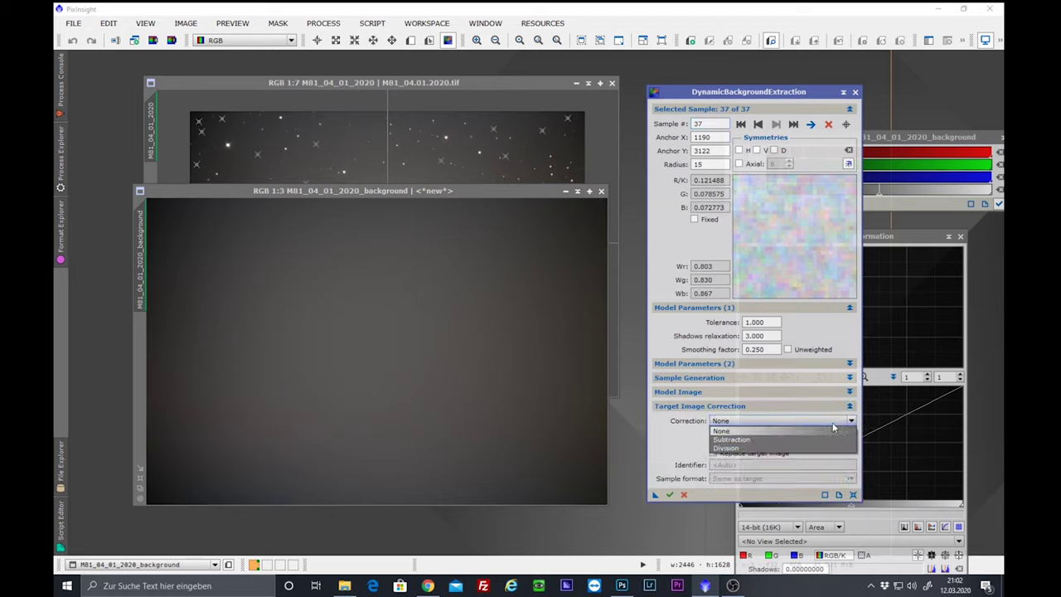
click(795, 442)
drag(720, 92, 745, 67)
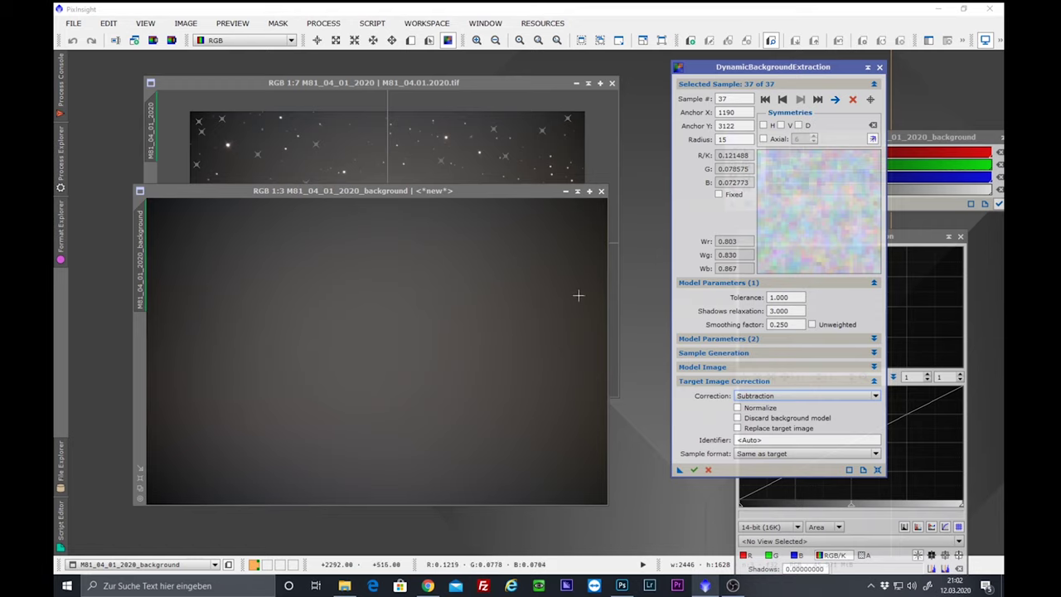
Step: Close the background model image and rerun DynamicBackgroundExtraction on the M81 image with Subtraction correction
click(602, 191)
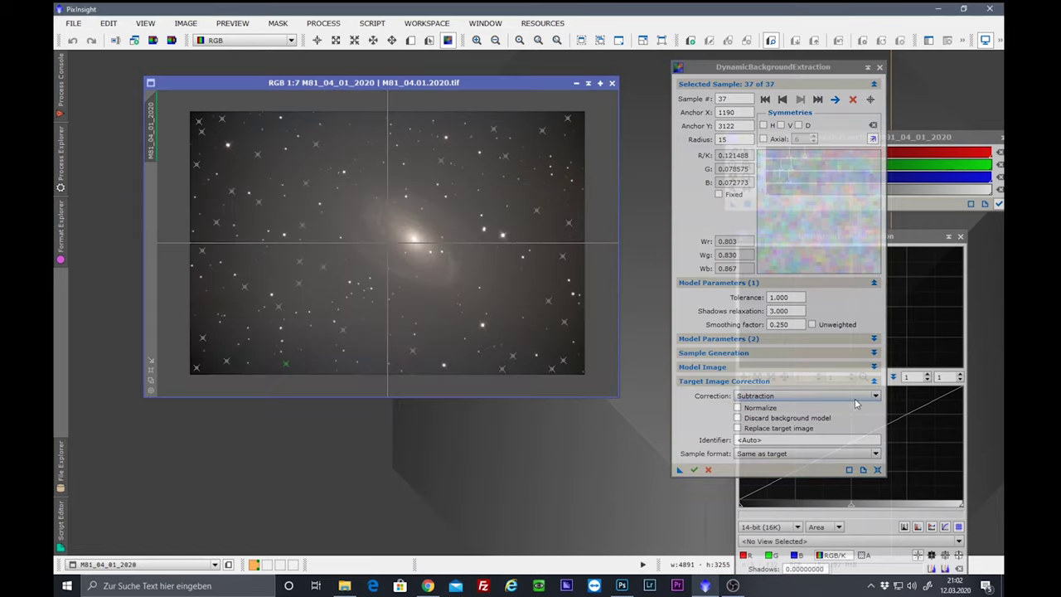
click(850, 397)
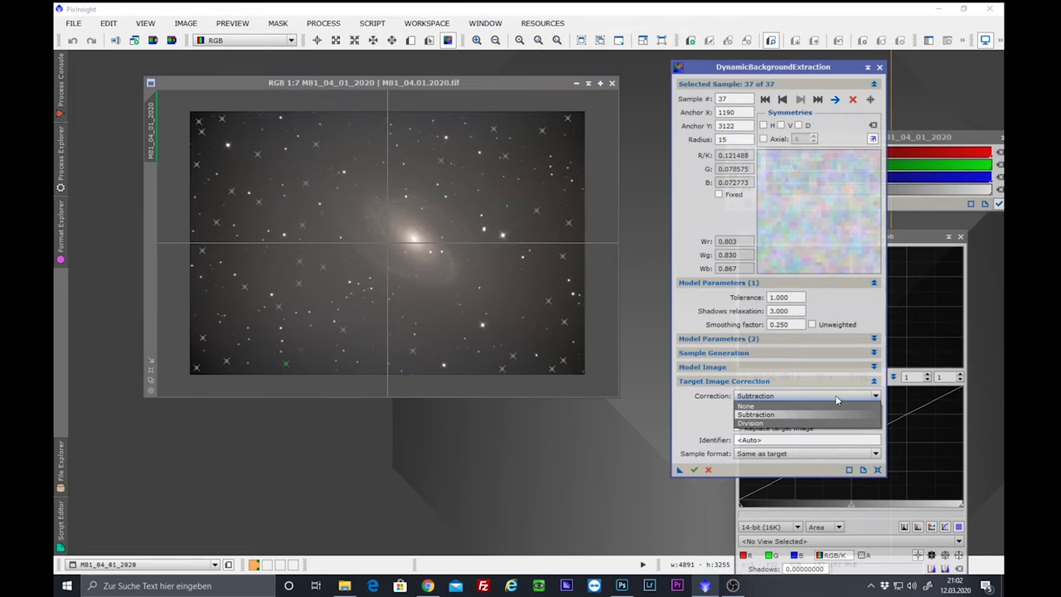
click(777, 414)
click(694, 470)
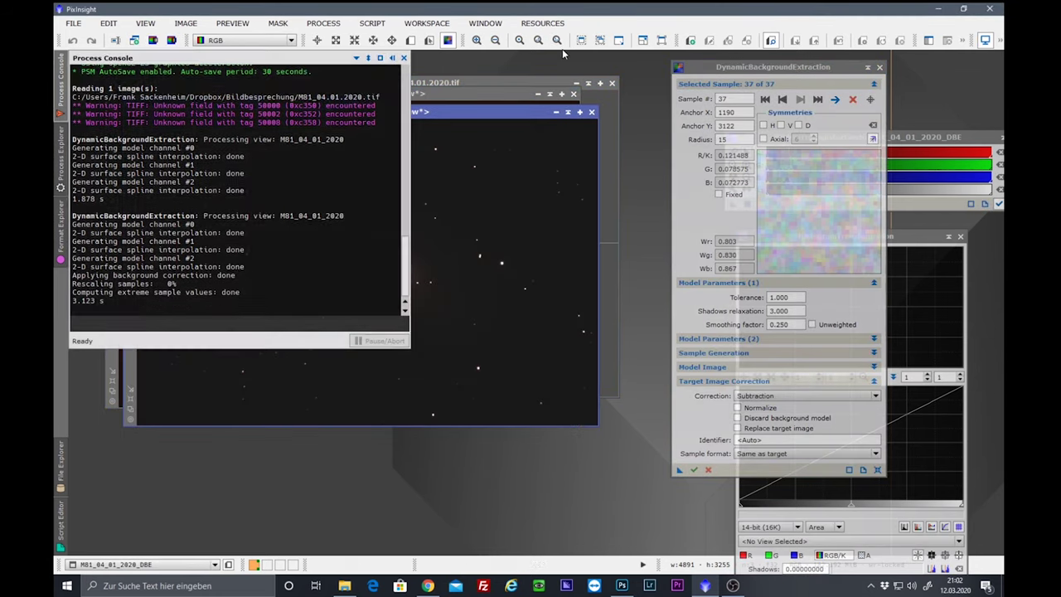
Step: Arrange the process windows and auto-stretch the M81_04_01_2020_DBE image with ScreenTransferFunction
drag(698, 76, 701, 102)
drag(933, 139, 876, 156)
click(677, 193)
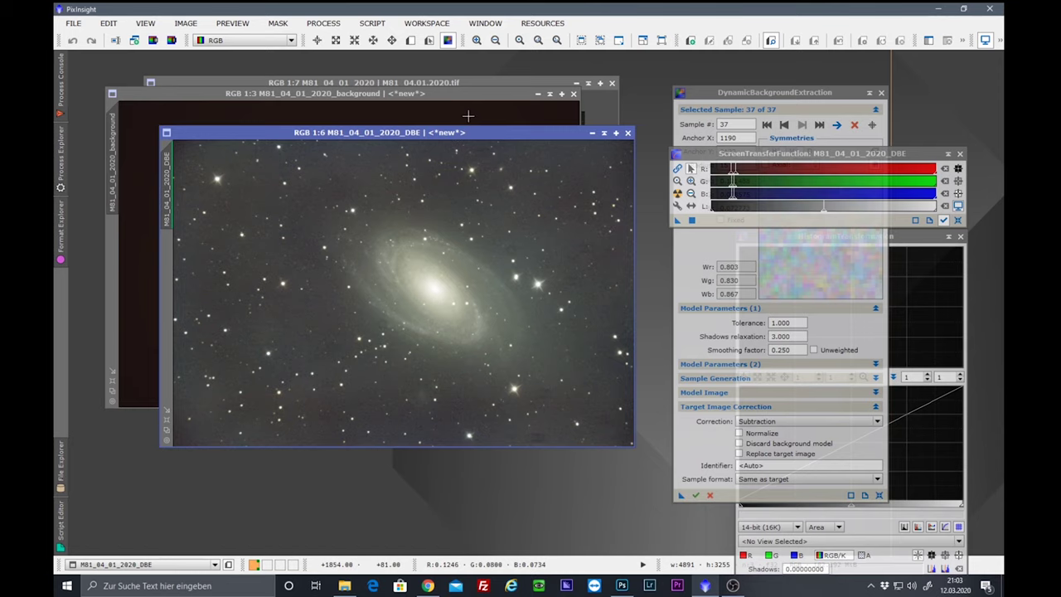
Step: Compare the background-corrected M81_04_01_2020_DBE image with the original by placing its window above the original's
click(504, 82)
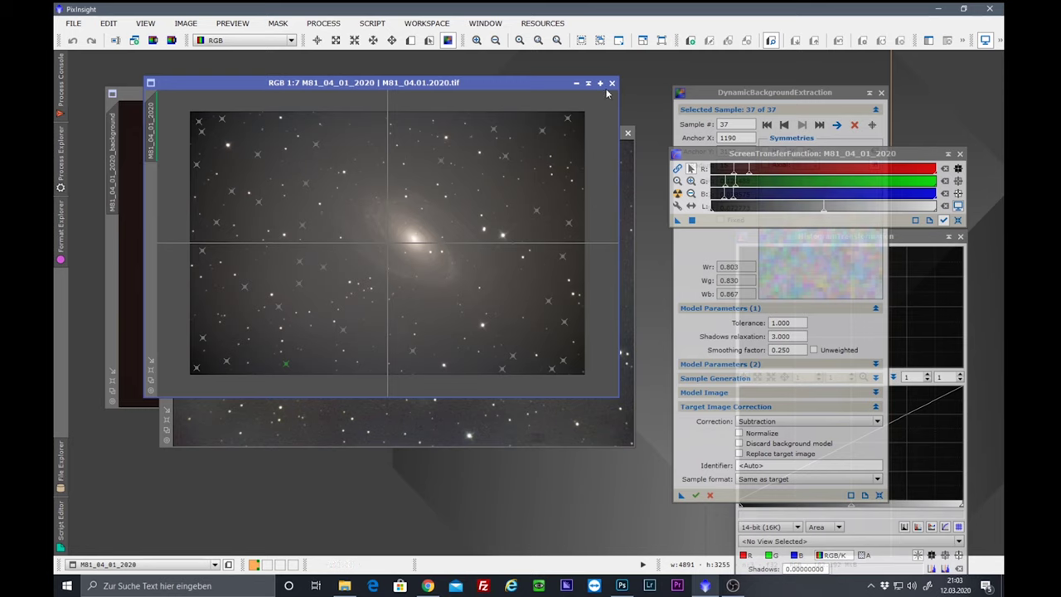
drag(511, 87, 519, 385)
click(531, 133)
drag(531, 133, 529, 96)
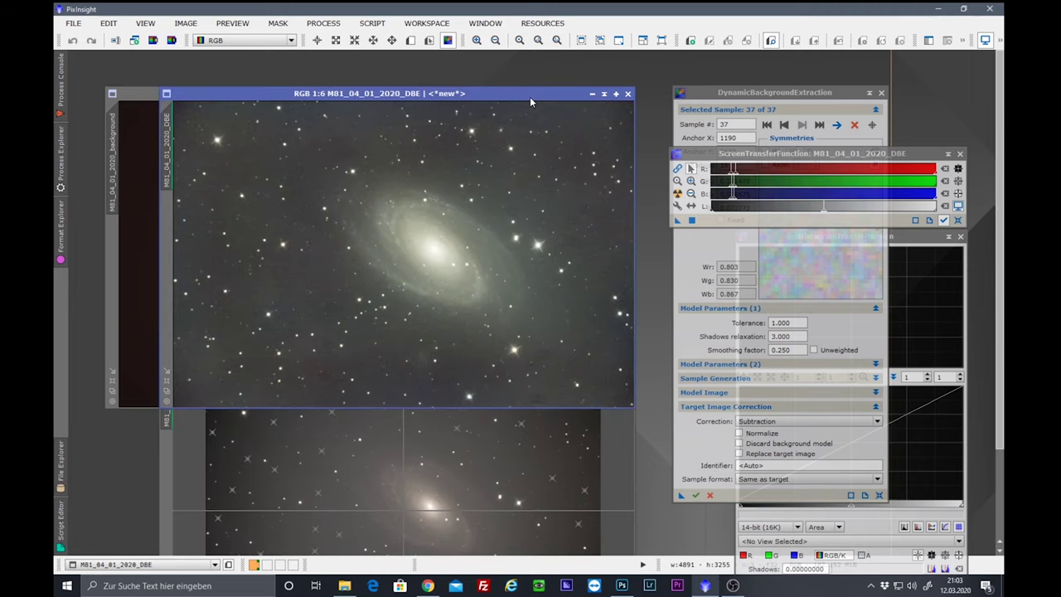
Step: Close the M81_04_01_2020_DBE and M81_04_01_2020_background images and move the original M81 image back up in the workspace
click(627, 94)
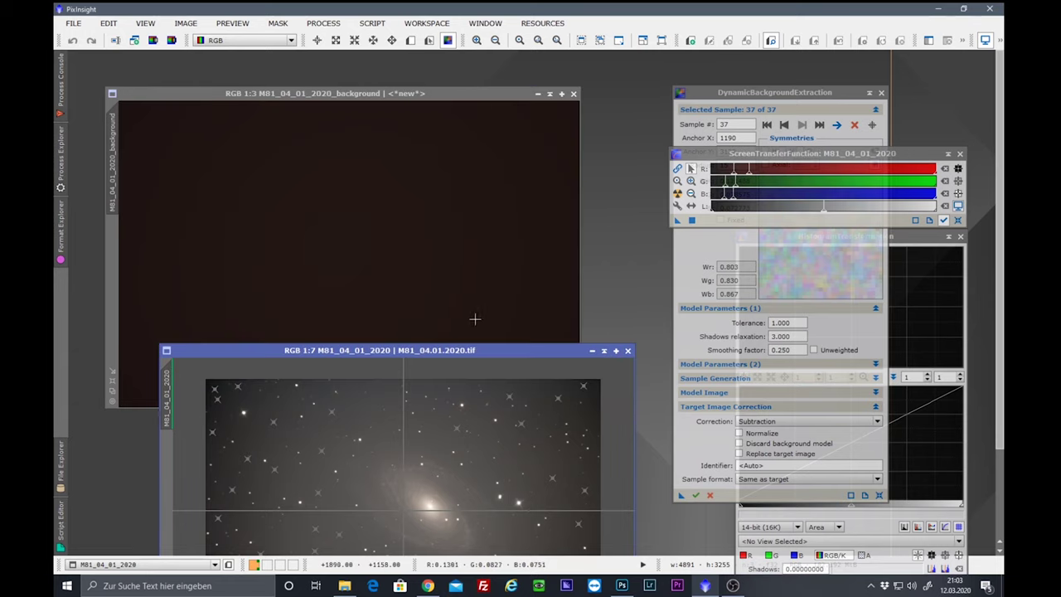
click(574, 93)
drag(505, 350, 474, 129)
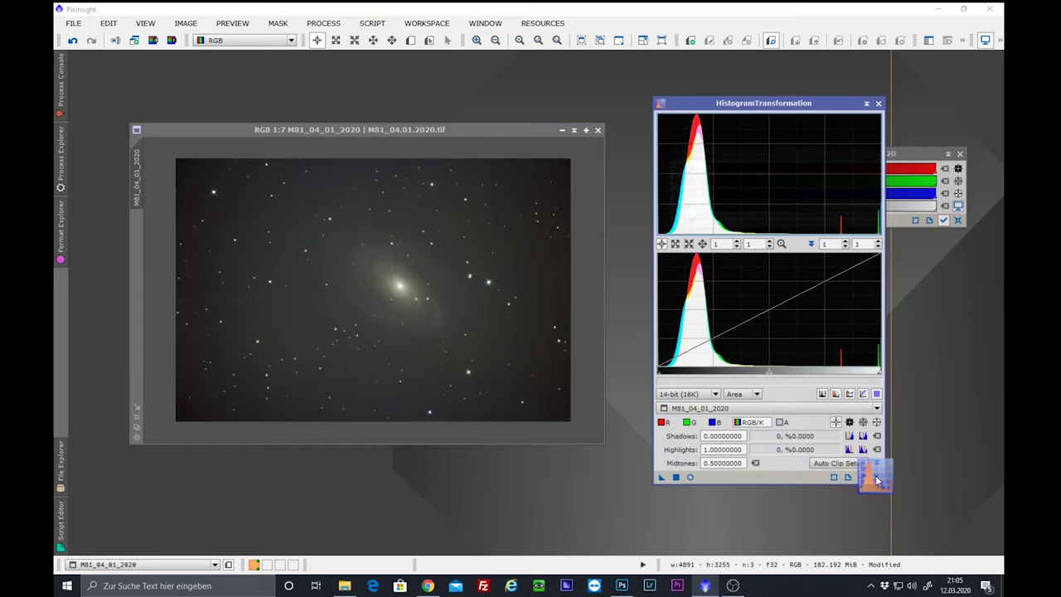
Step: Apply HistogramTransformation to the M81_04_01_2020 image and move the process and image windows apart
drag(877, 479, 462, 237)
drag(690, 103, 816, 101)
drag(505, 126, 560, 93)
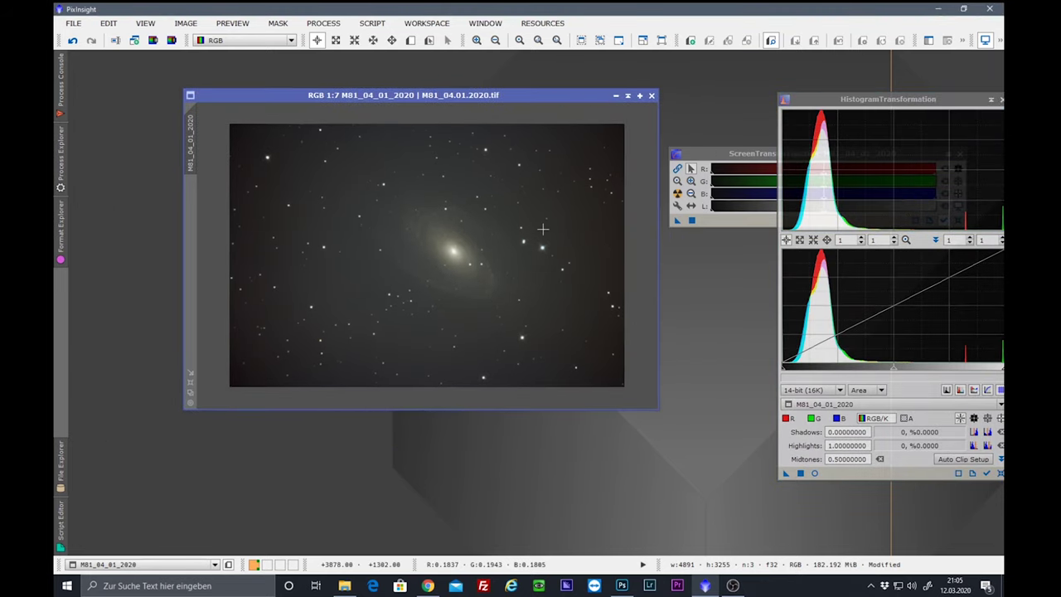
Step: Enlarge the M81 image to 1:4 with its window fitted, move HistogramTransformation clear of it and close ScreenTransferFunction
scroll(432, 234, up, 3)
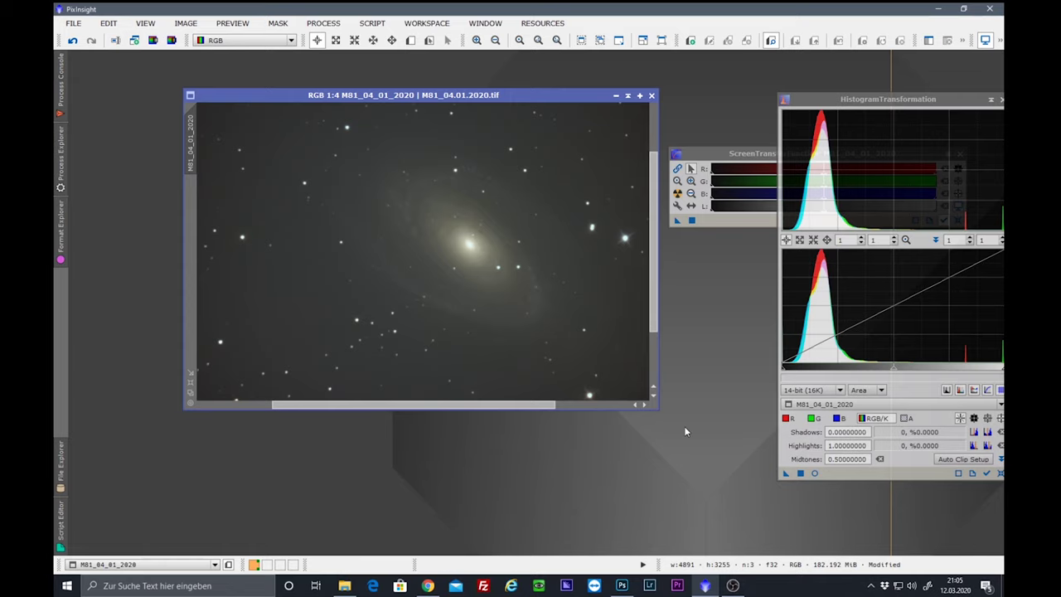
click(190, 382)
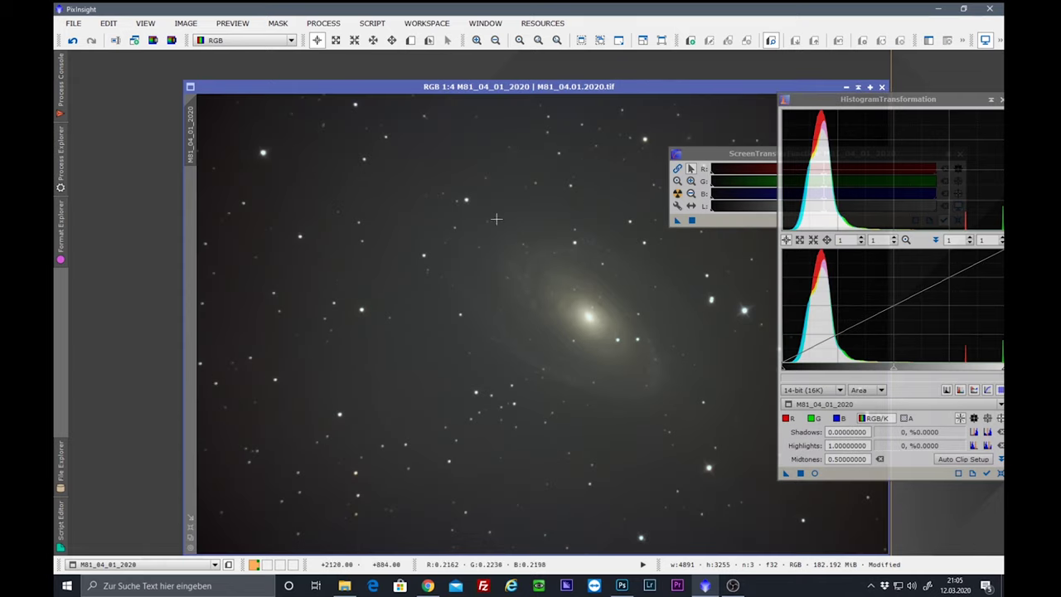
drag(649, 85, 571, 65)
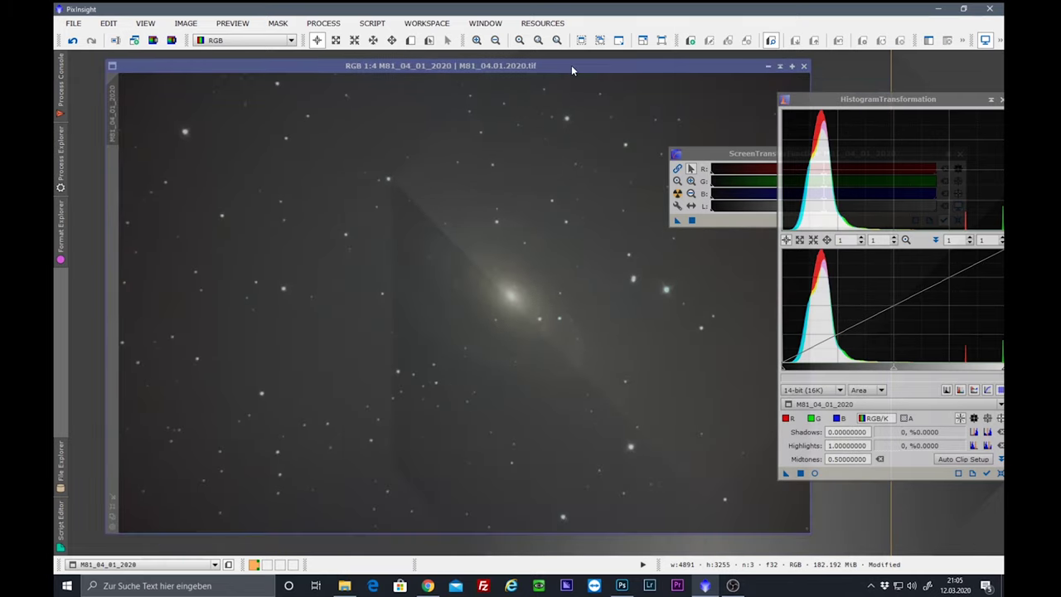
drag(800, 101, 866, 104)
drag(793, 152, 699, 165)
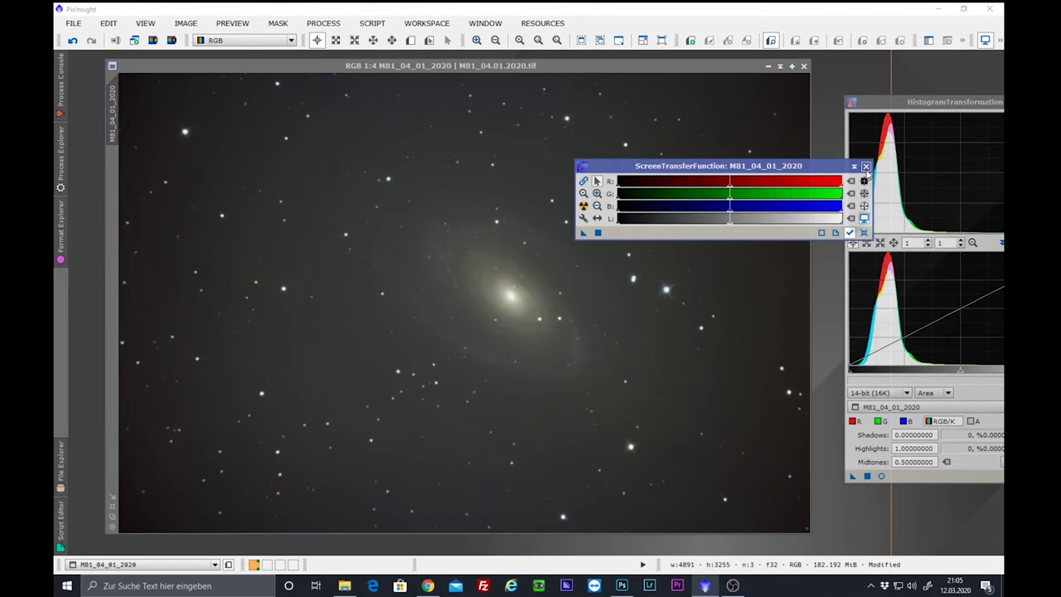
click(865, 166)
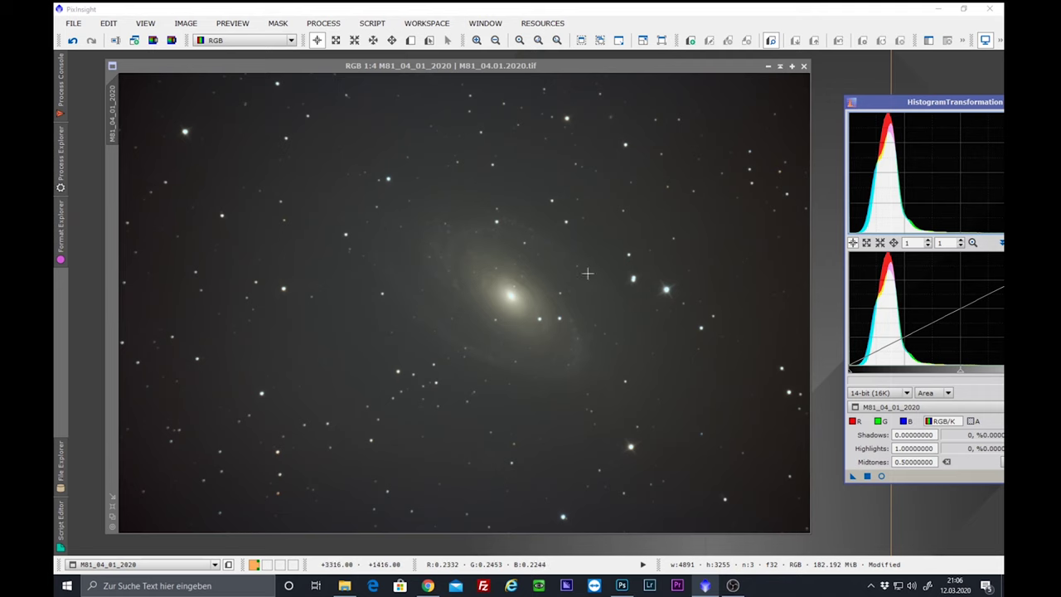
Step: Open CurvesTransformation with a real-time preview and shape an S-curve on RGB/K through about (0.31, 0.23) and (0.71, 0.75)
click(322, 25)
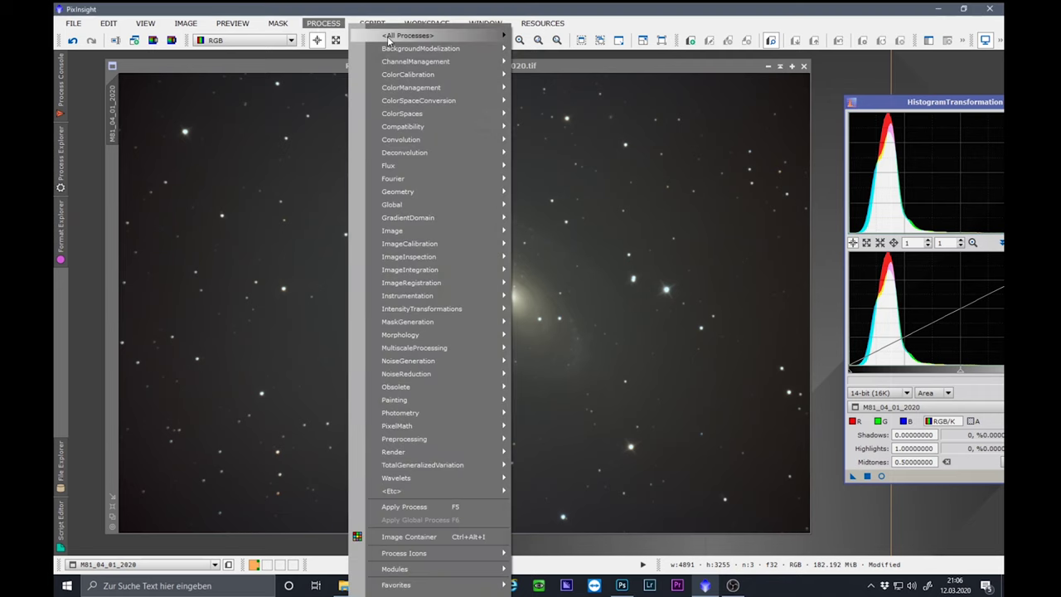
mouse_move(406, 35)
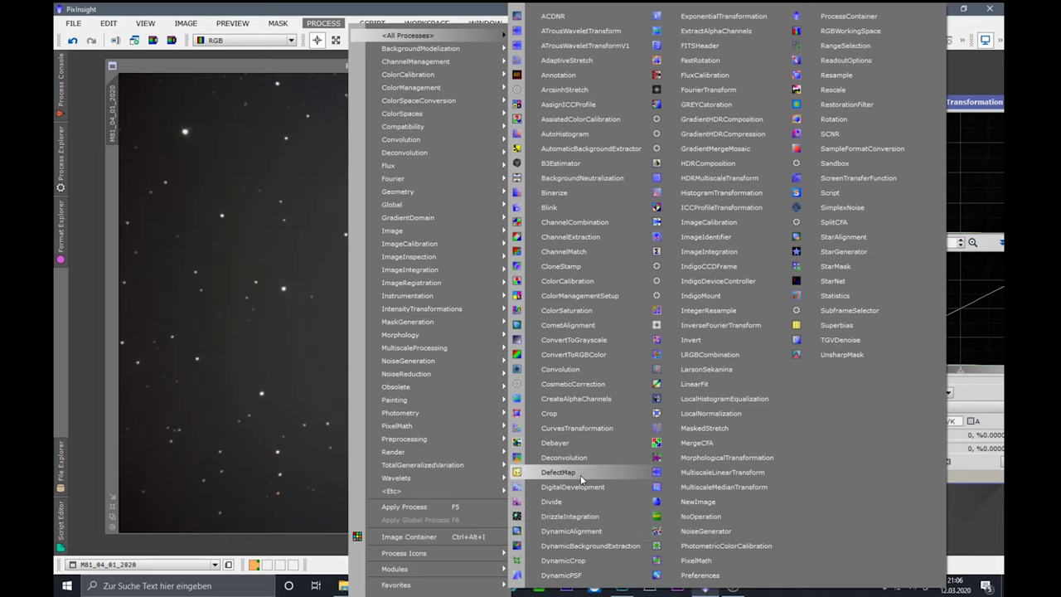
click(573, 429)
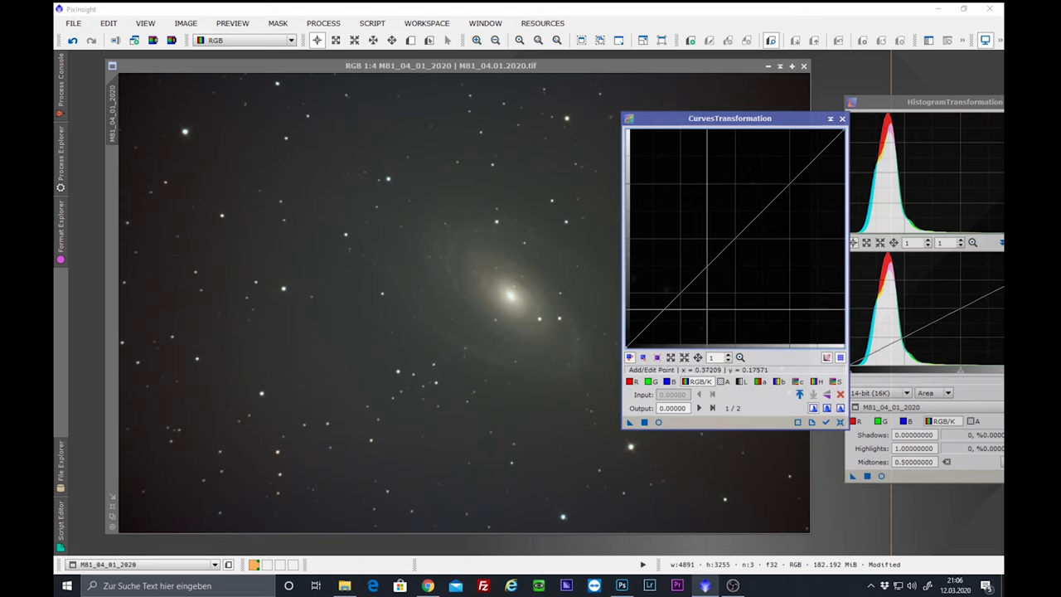
click(658, 422)
drag(697, 299, 695, 296)
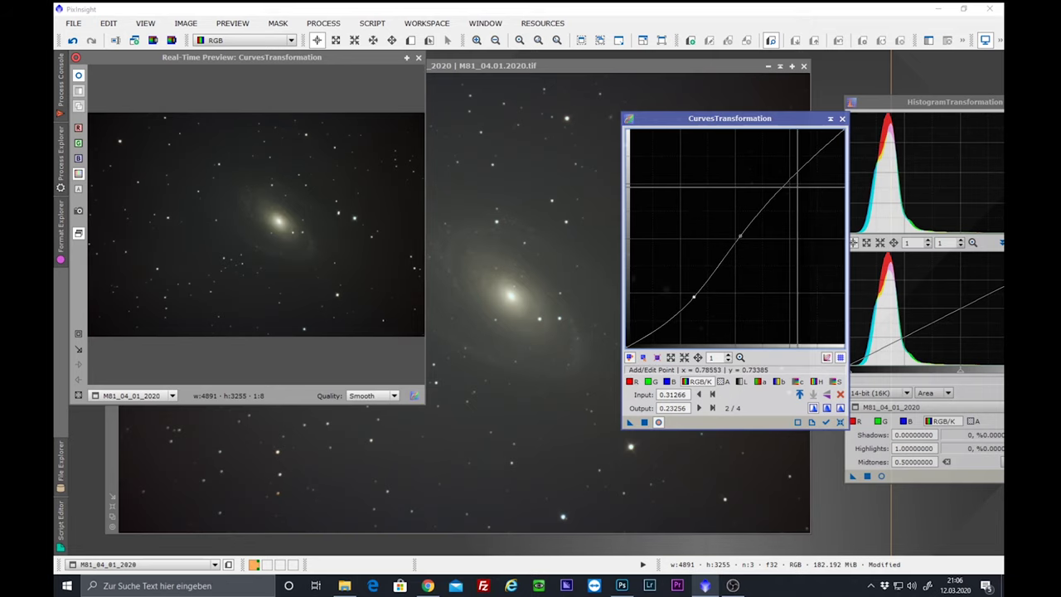
mouse_move(796, 172)
mouse_down()
mouse_move(796, 190)
mouse_move(781, 183)
mouse_up()
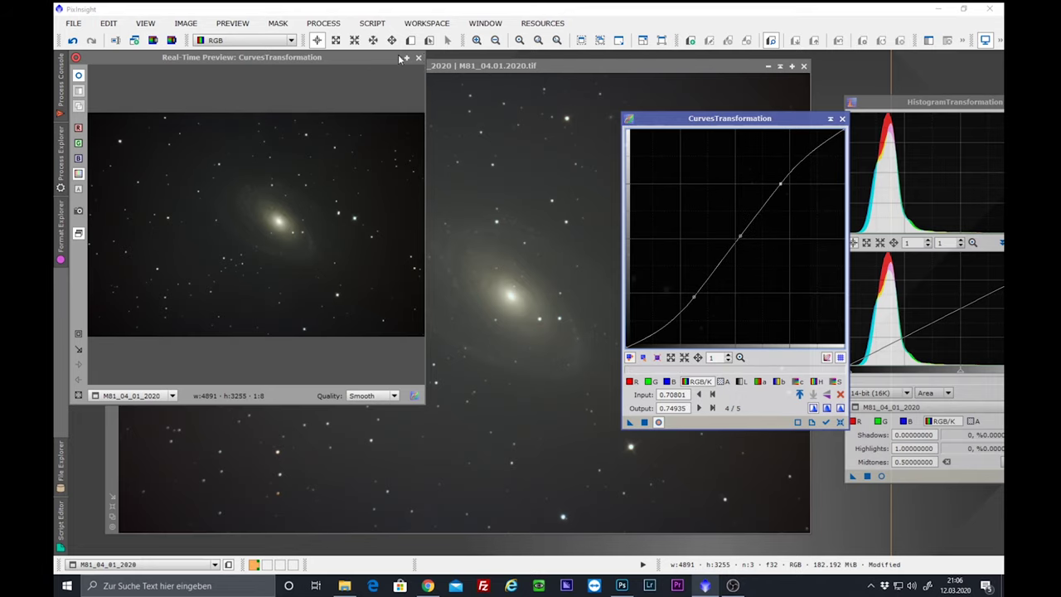
Step: Apply the S-curve to the M81_04_01_2020 image and close CurvesTransformation along with its real-time preview
click(417, 59)
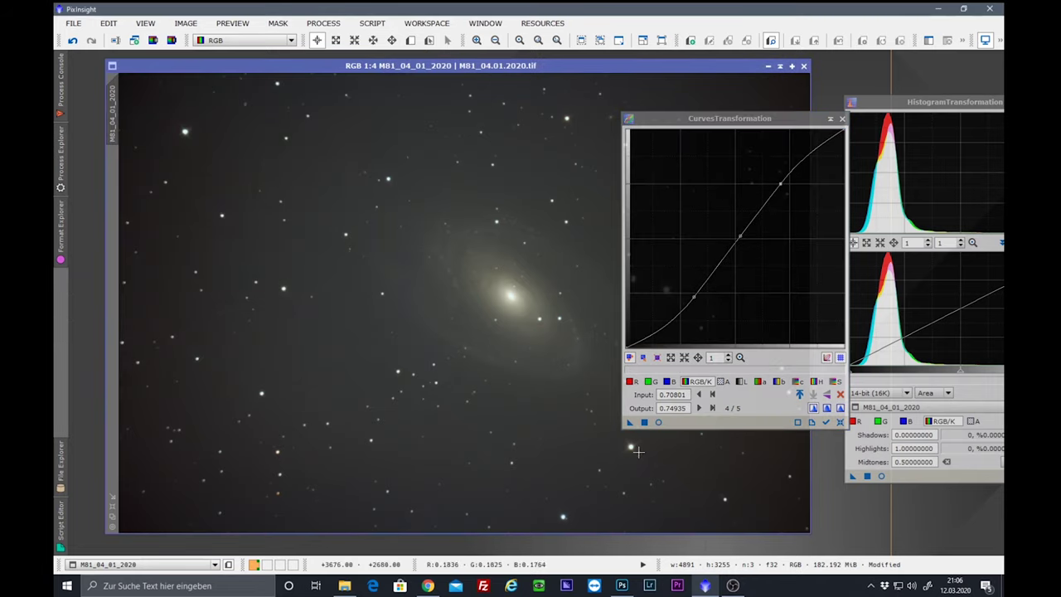
drag(630, 422, 517, 348)
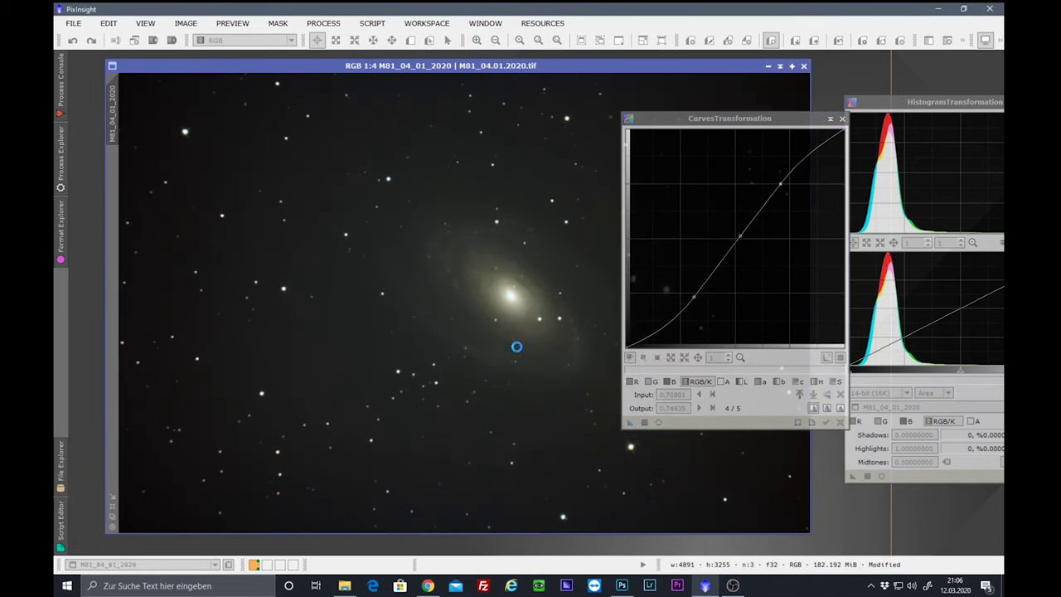
click(842, 119)
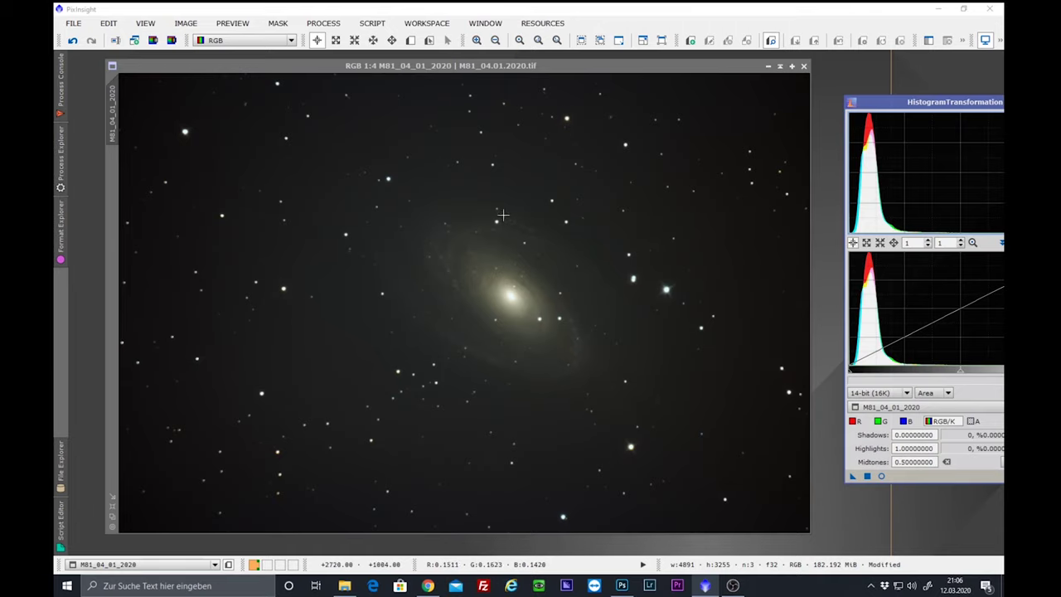
Step: Examine the M81 image up close, from the galaxy's core to the star field and dark background in its lower corner
scroll(431, 299, up, 2)
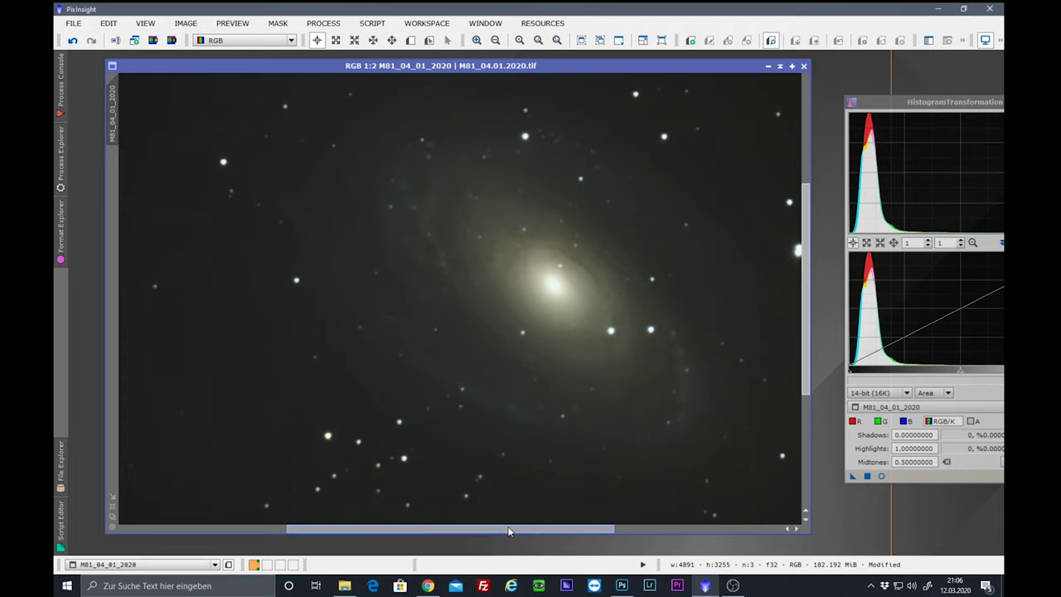
drag(535, 271, 426, 272)
scroll(426, 272, up, 1)
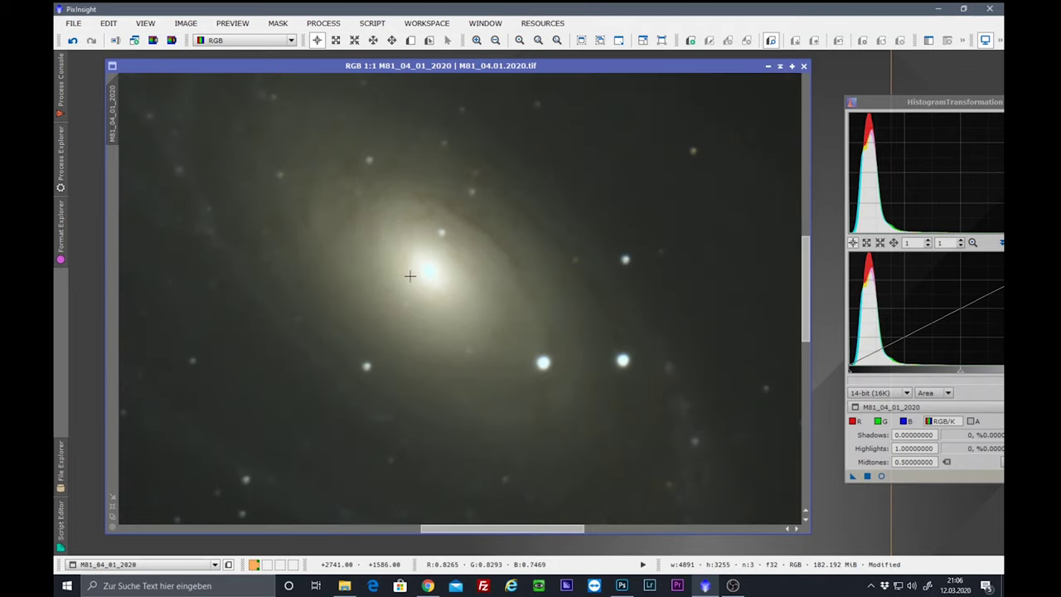
scroll(409, 275, down, 1)
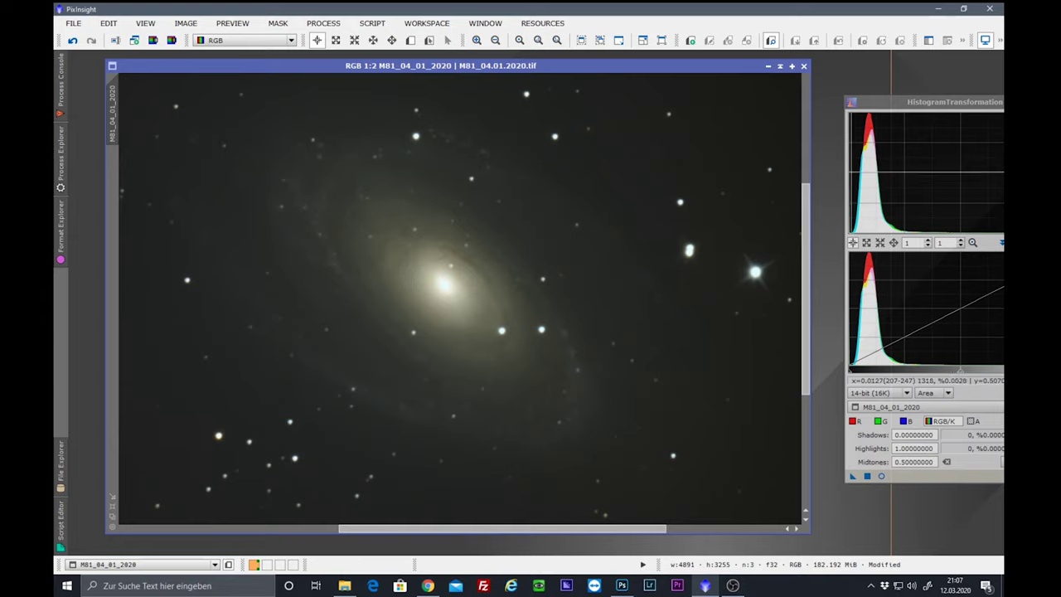
drag(806, 315, 804, 433)
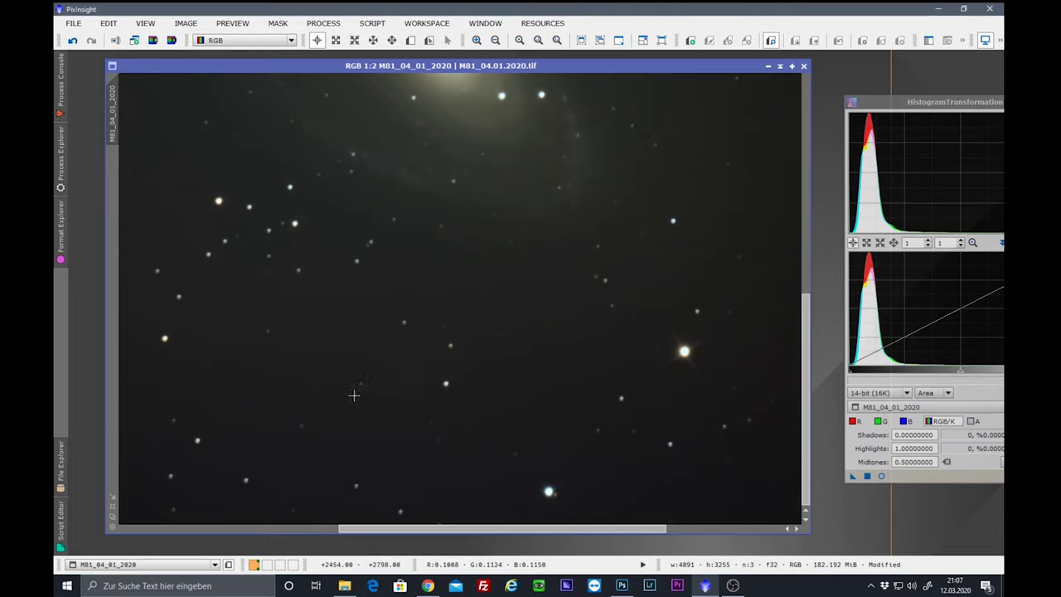
drag(525, 529, 265, 541)
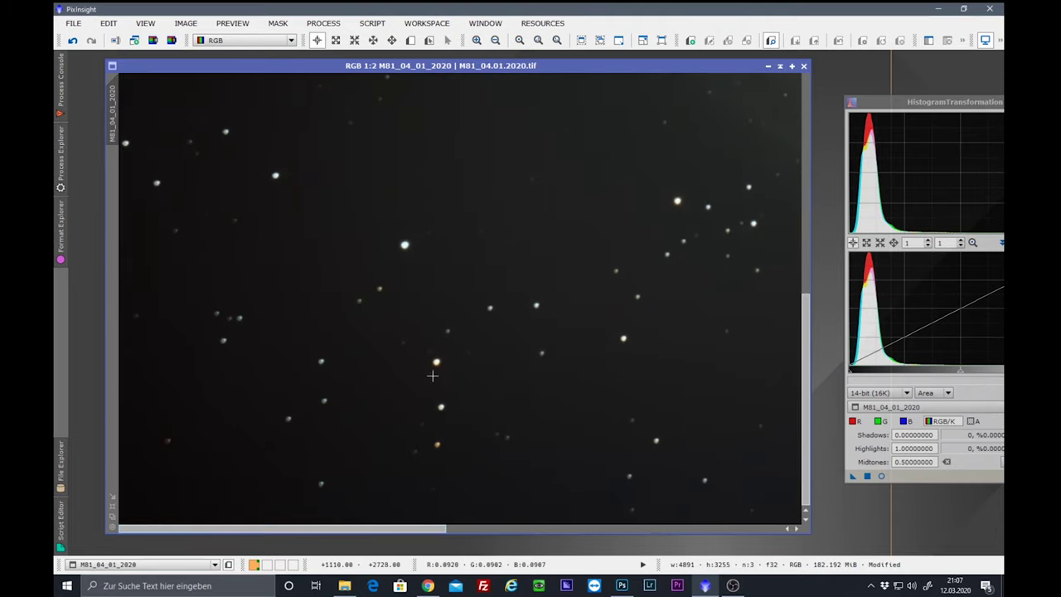
mouse_move(805, 361)
mouse_down()
mouse_move(788, 204)
mouse_move(806, 357)
mouse_up()
drag(334, 528, 494, 531)
scroll(543, 264, down, 2)
scroll(543, 264, down, 1)
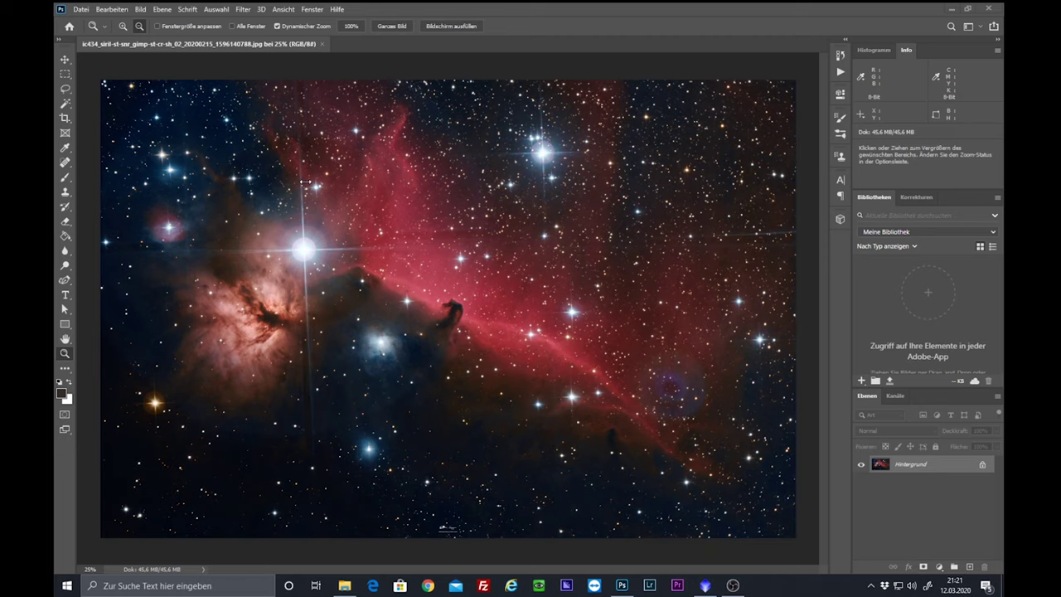
Step: Examine the Horsehead and Flame Nebula image in Photoshop at higher magnification and return to the full view
click(139, 26)
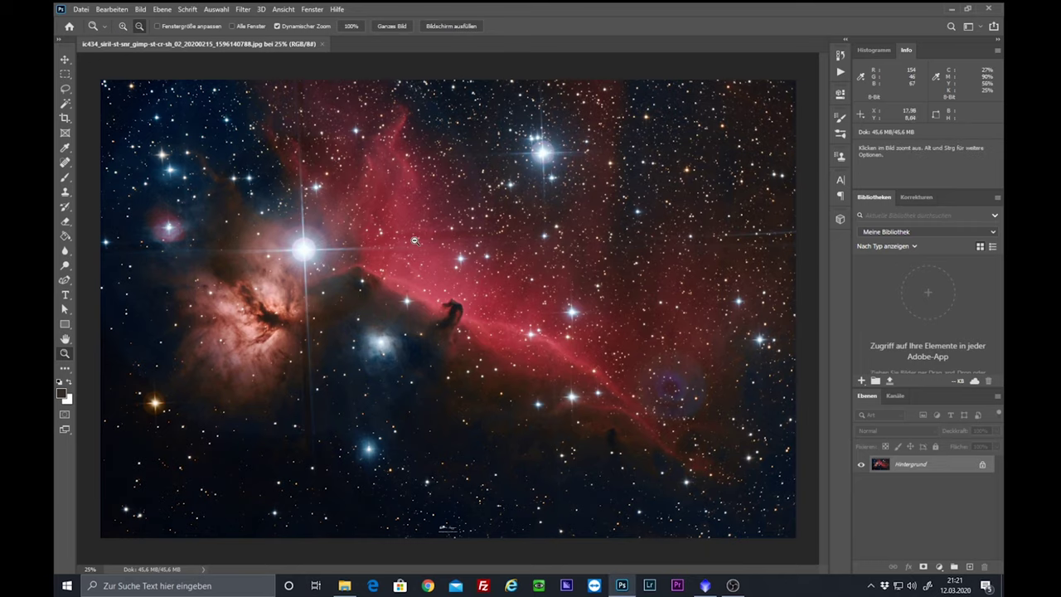
click(414, 240)
click(415, 240)
drag(413, 287, 455, 318)
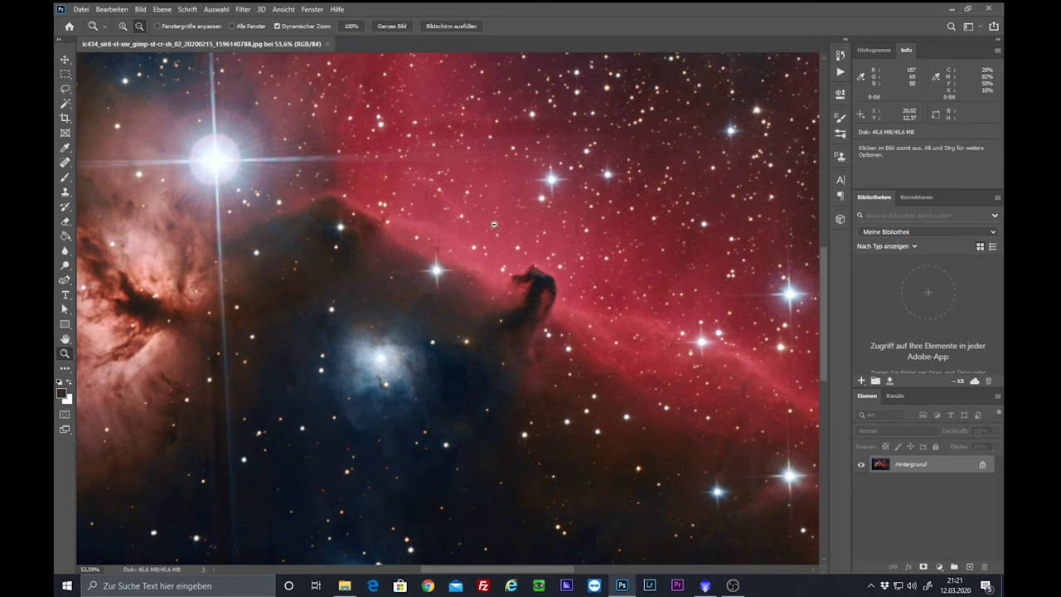
drag(456, 183, 456, 183)
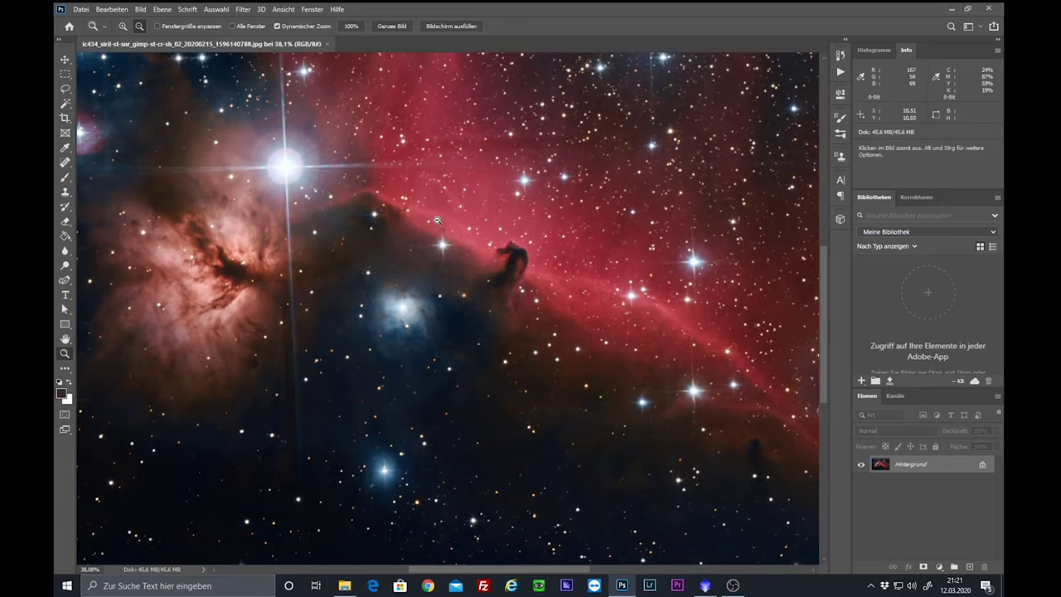
key(space)
drag(451, 199, 440, 300)
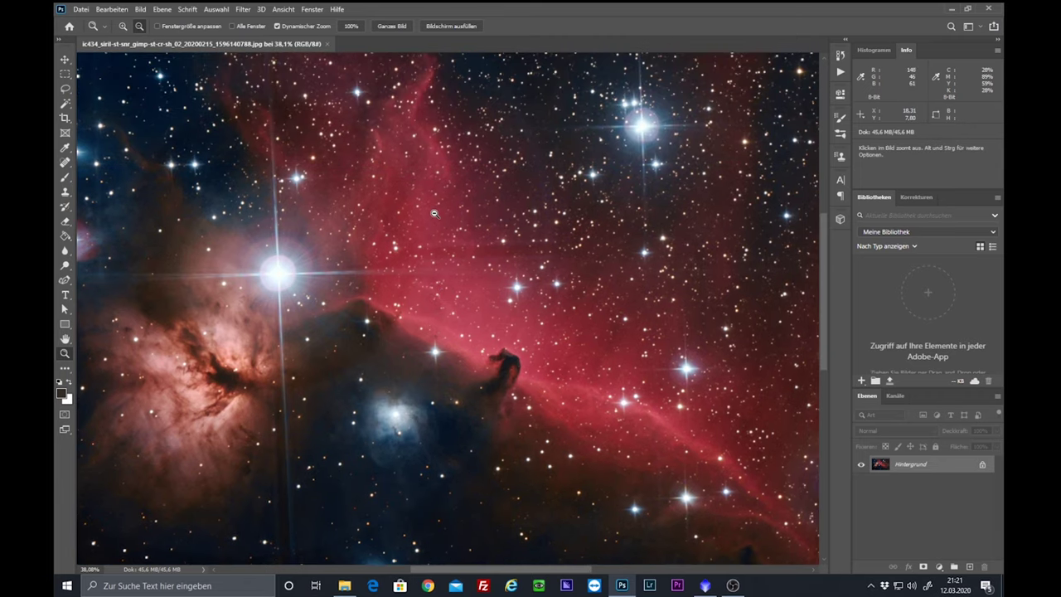
drag(433, 219, 444, 174)
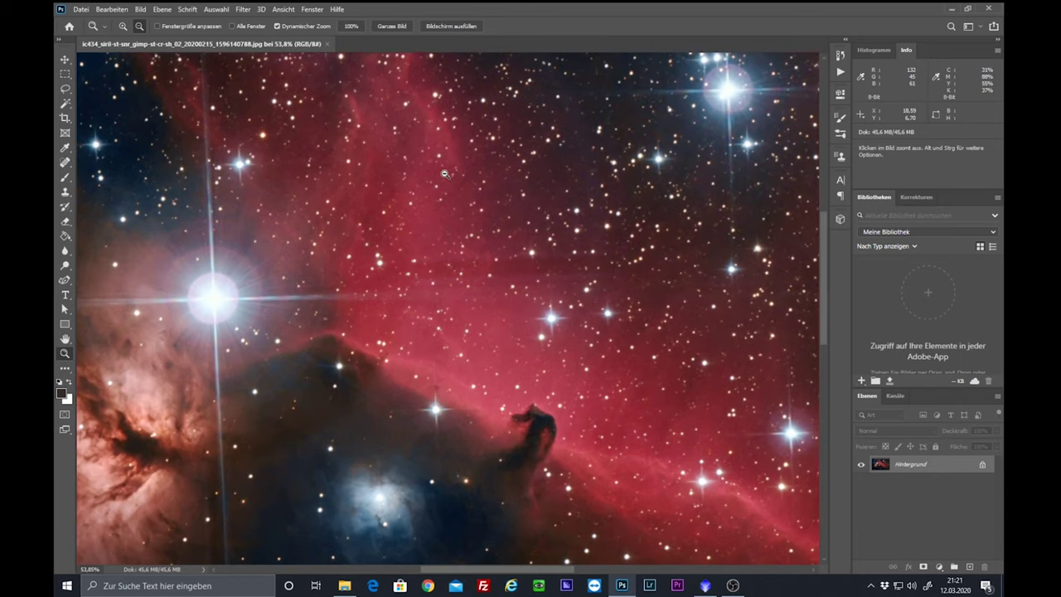
key(space)
drag(425, 285, 448, 280)
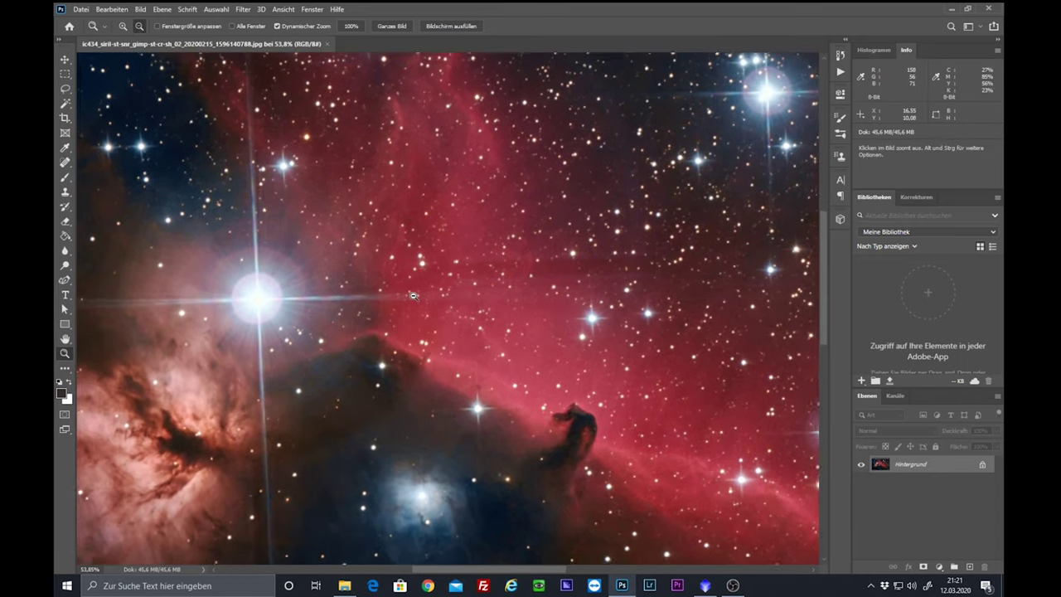
scroll(412, 295, down, 4)
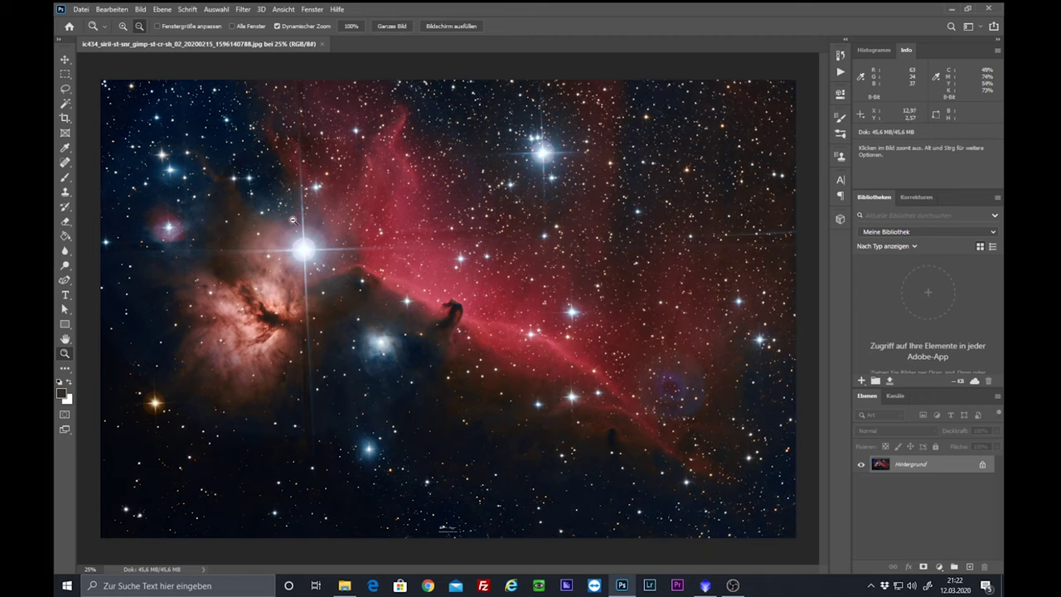
Step: Select the dark sky background with the Magic Wand at tolerance 5 and duplicate the Hintergrund layer
click(65, 103)
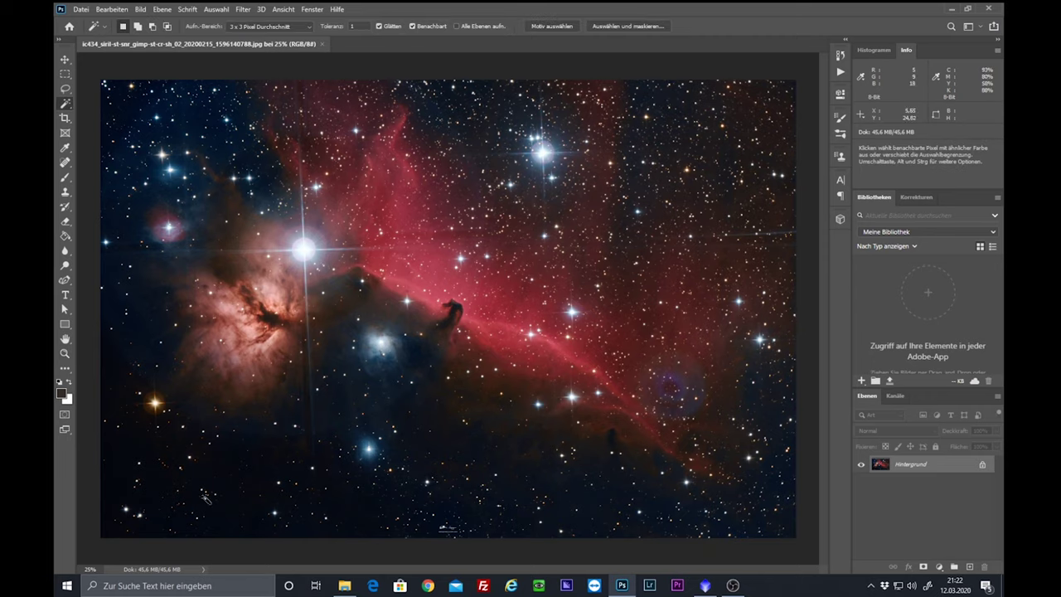
click(234, 521)
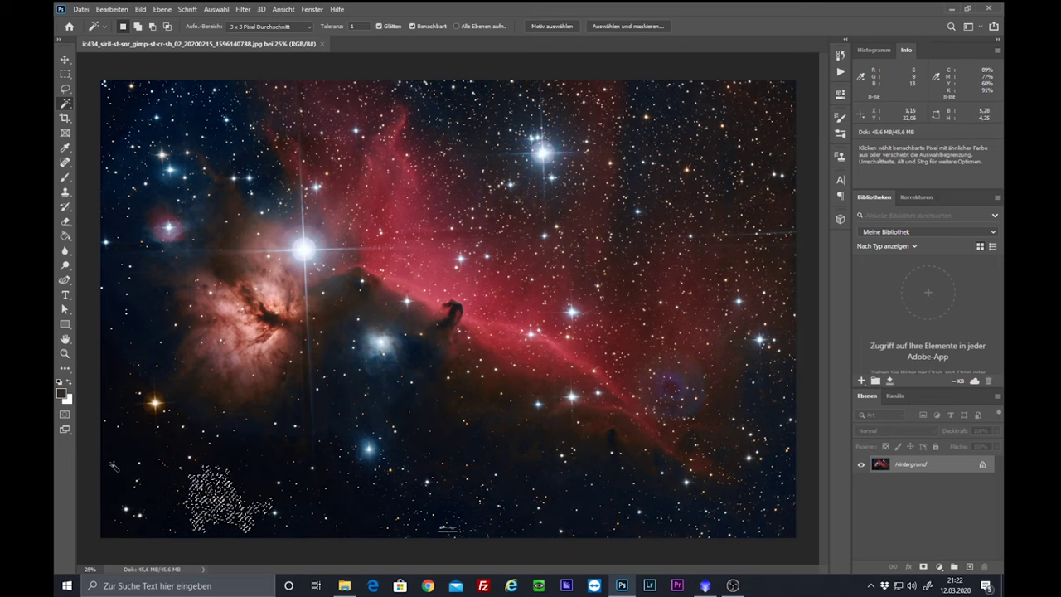
click(243, 9)
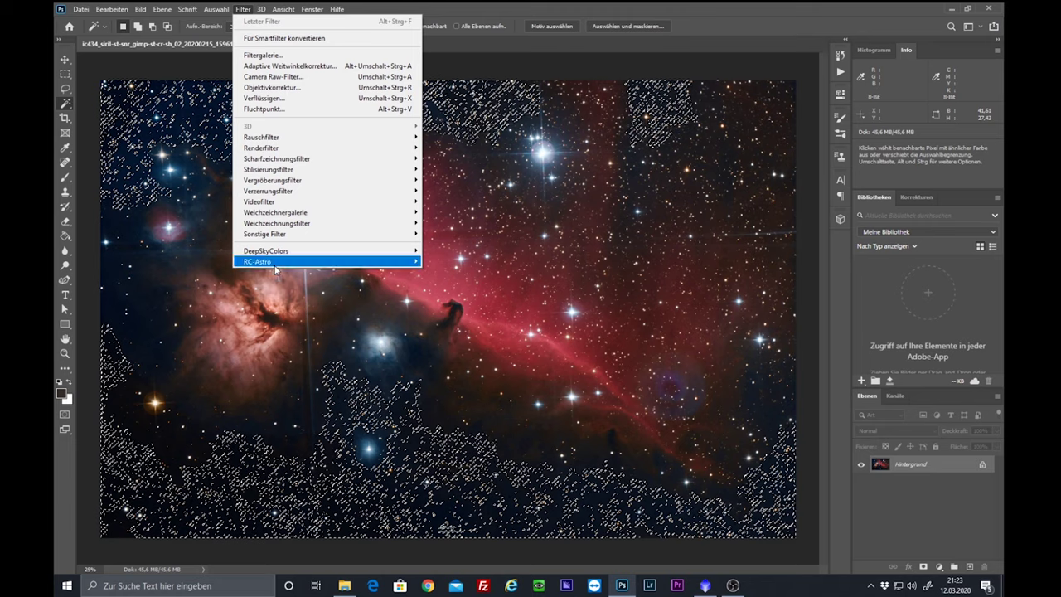
drag(884, 468, 968, 566)
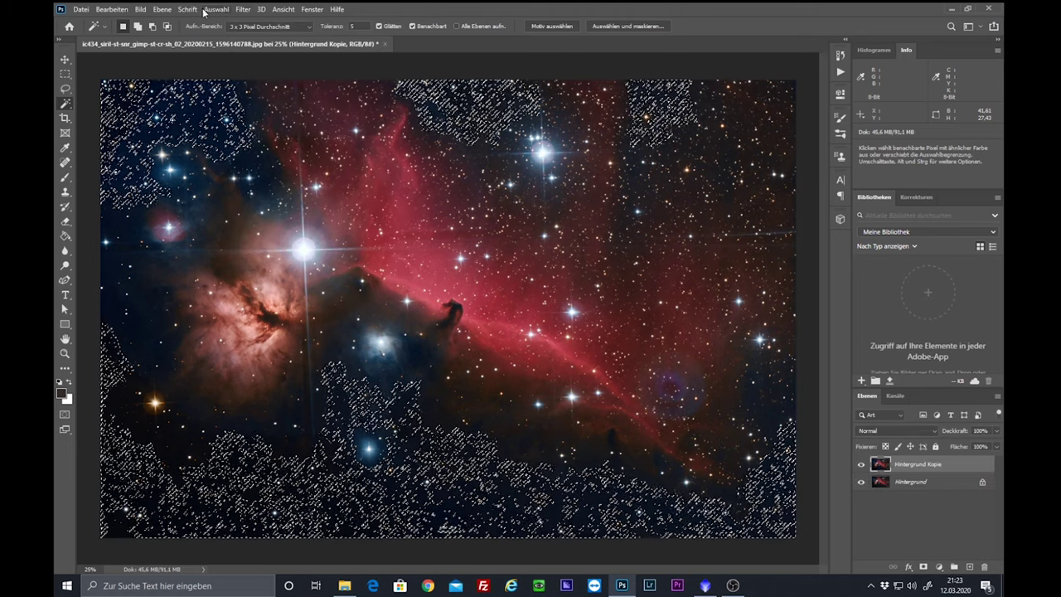
Step: Run GradientXTerminator on the duplicated layer with Medium detail, Medium aggressiveness and background color balancing, and remove the selection
click(243, 9)
mouse_move(265, 261)
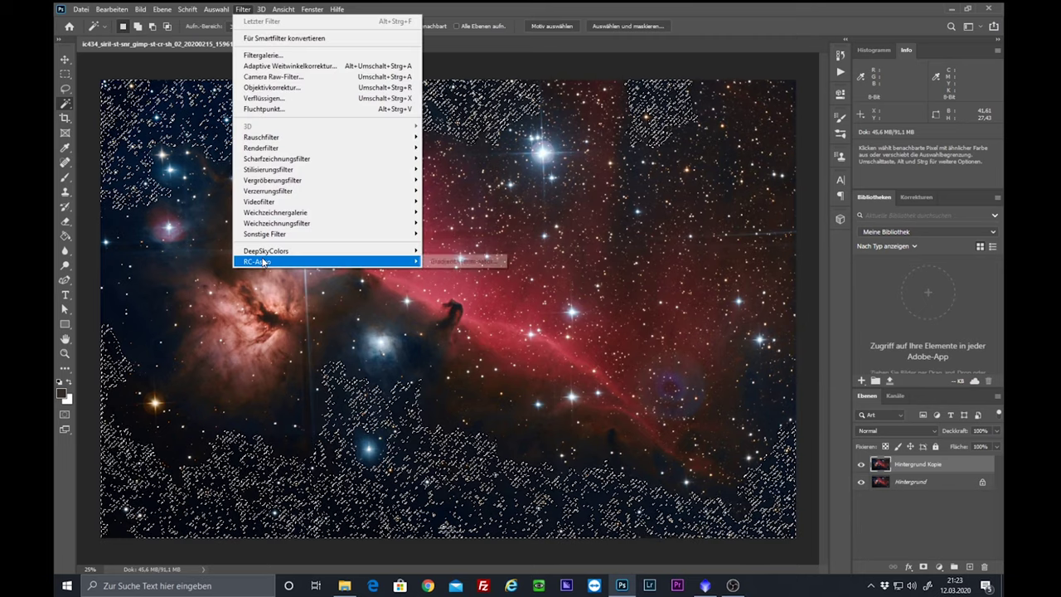
click(487, 262)
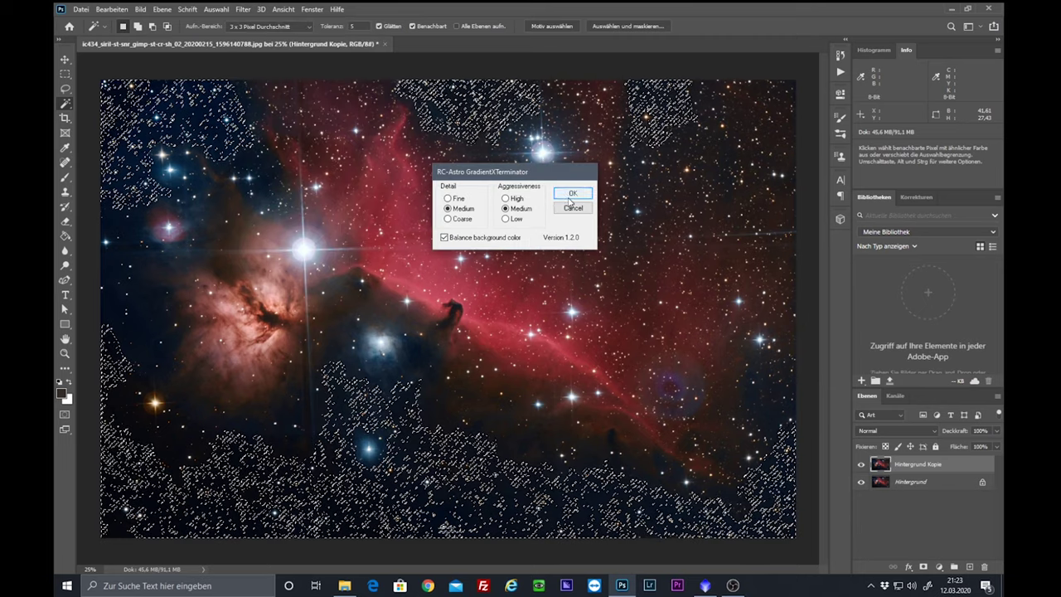
click(572, 193)
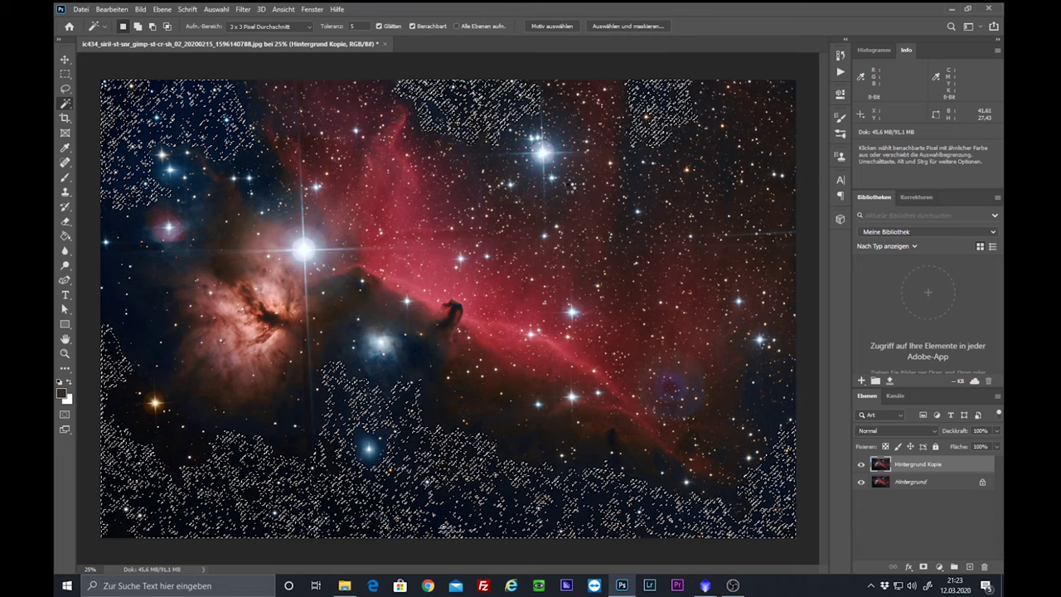
click(216, 9)
click(236, 33)
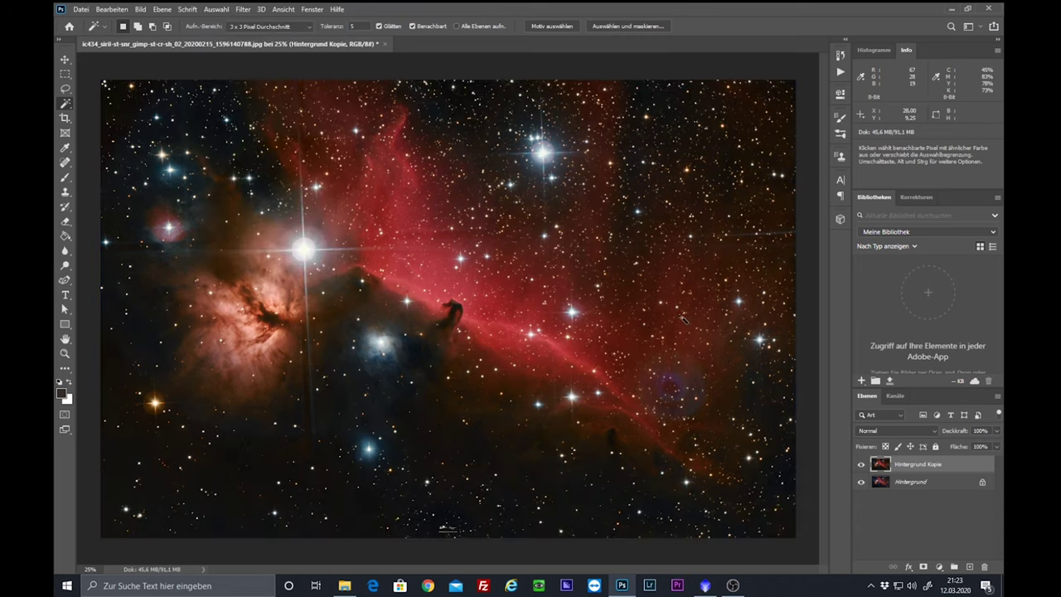
Step: Compare the image before and after gradient removal by repeatedly hiding and showing the Hintergrund Kopie layer
click(861, 465)
click(861, 465)
click(862, 465)
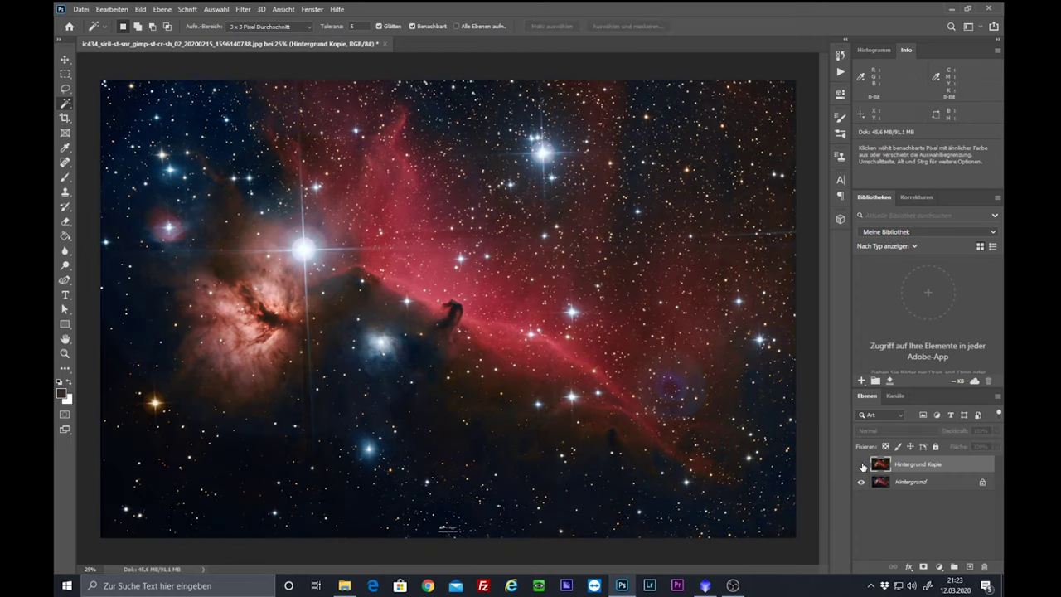
click(862, 465)
click(862, 466)
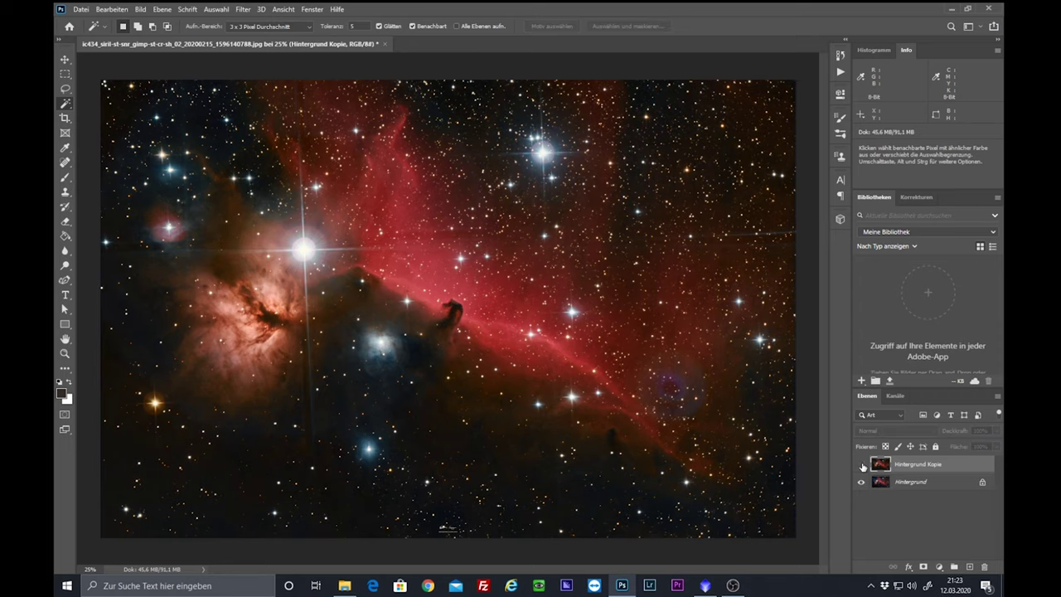
click(862, 466)
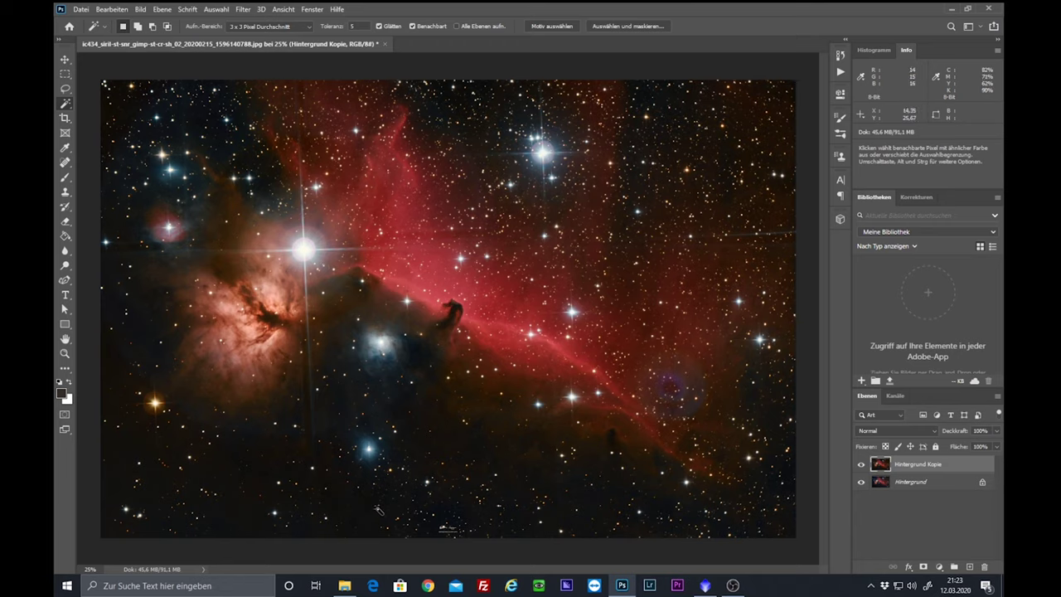
click(862, 466)
click(861, 465)
click(862, 466)
click(863, 466)
click(863, 466)
click(863, 466)
click(861, 464)
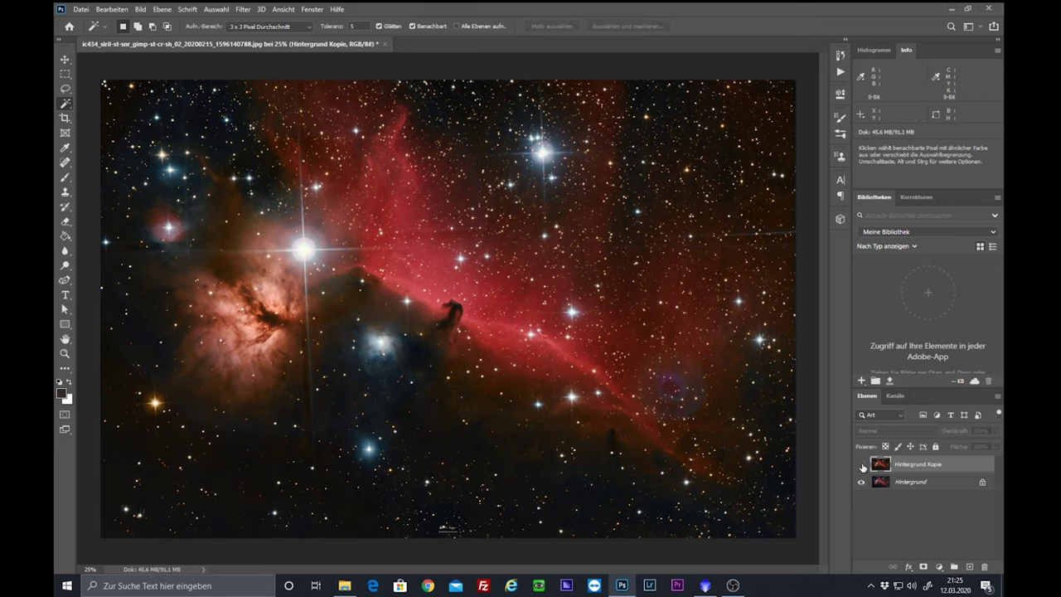
click(861, 465)
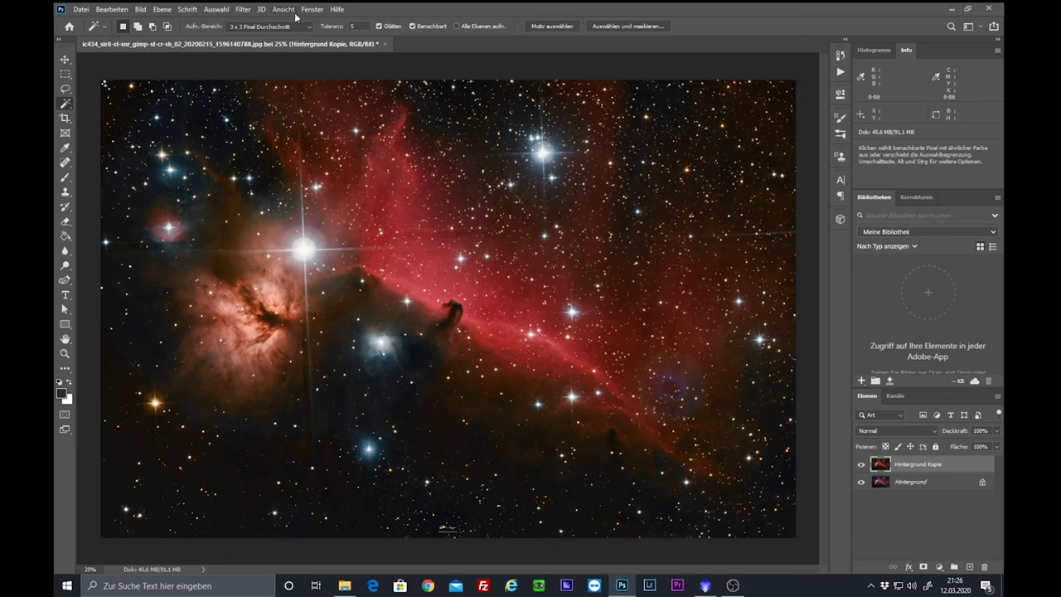
Step: Apply the DeepSkyColors HLVG filter to the Hintergrund Kopie layer
click(242, 9)
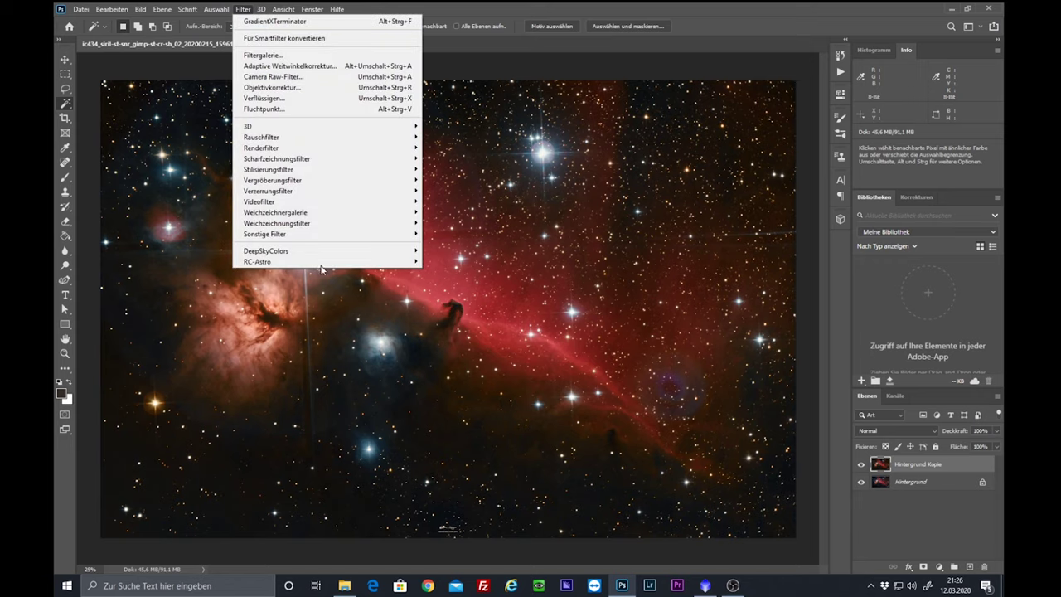
mouse_move(331, 251)
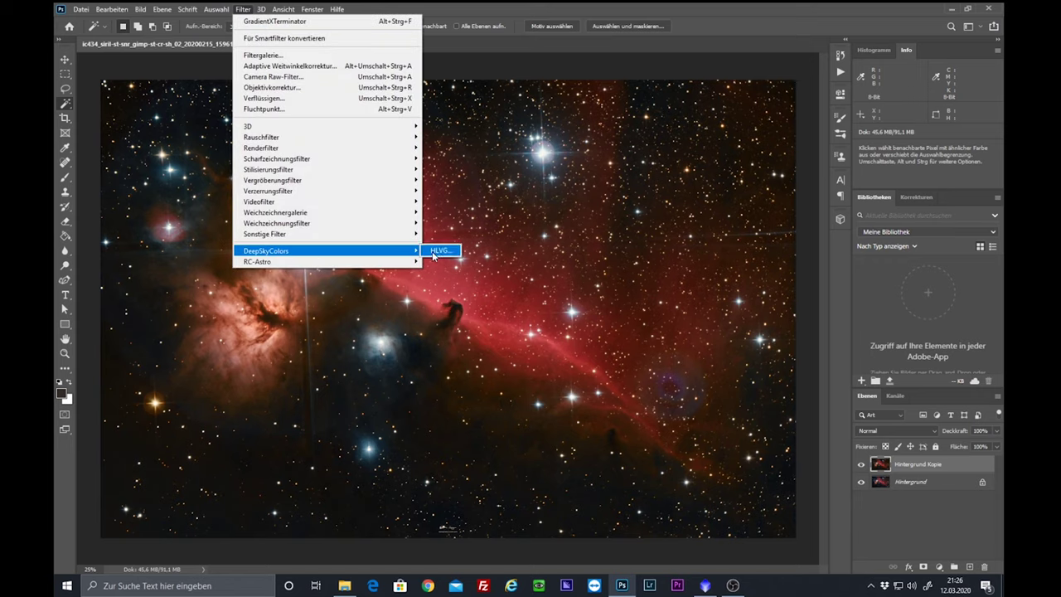
click(440, 250)
click(498, 199)
click(547, 248)
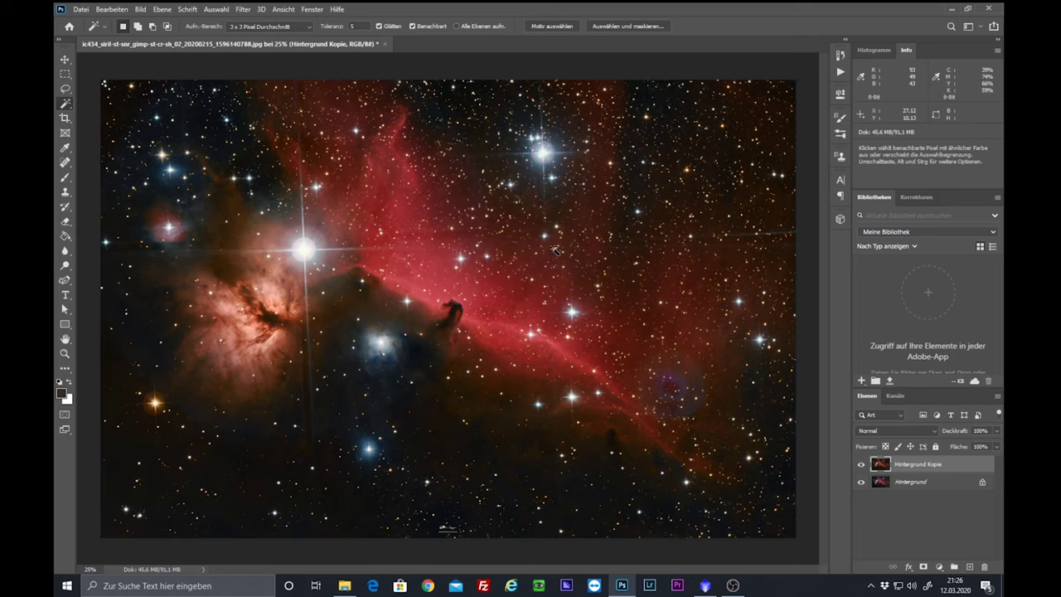